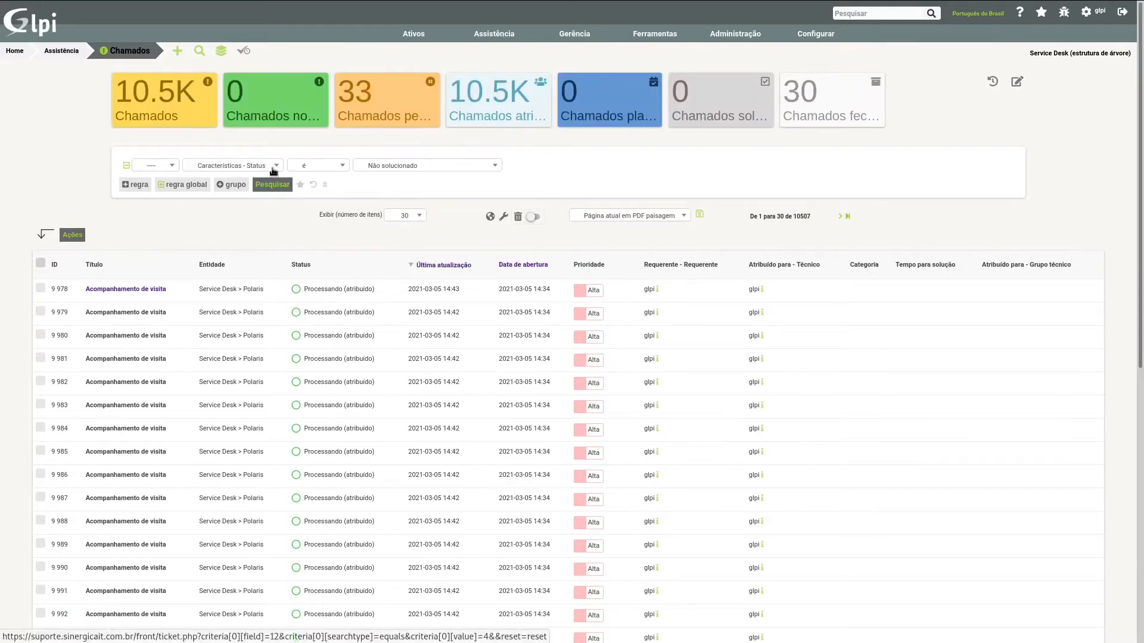
Step: Negate the ticket status criterion Não solucionado with the NOT operator and run the search
left_click(151, 171)
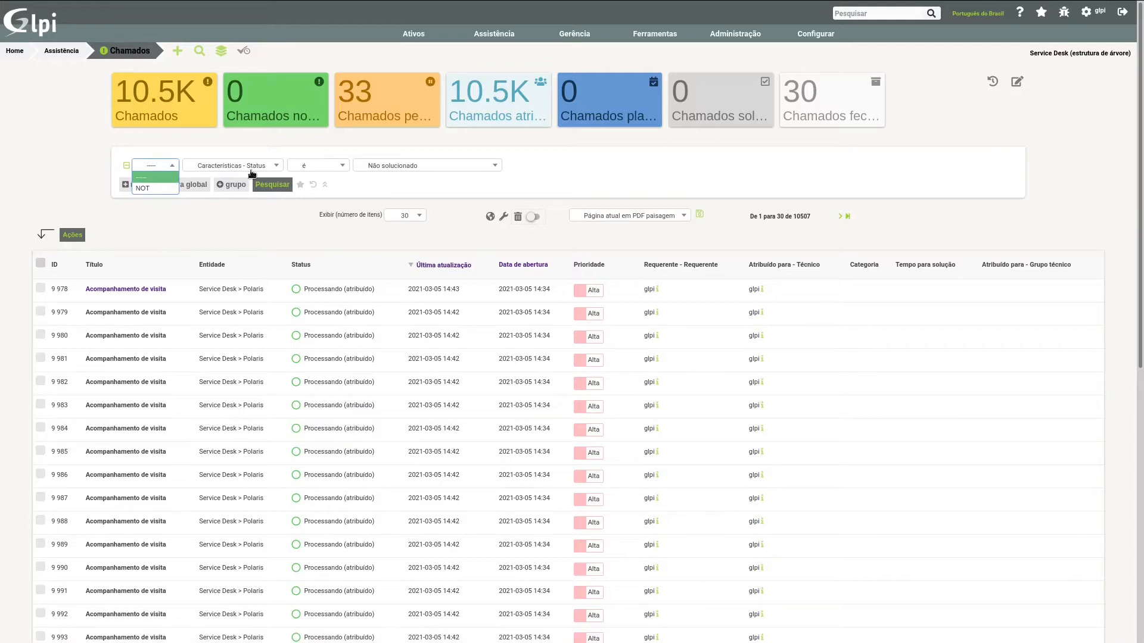
left_click(149, 189)
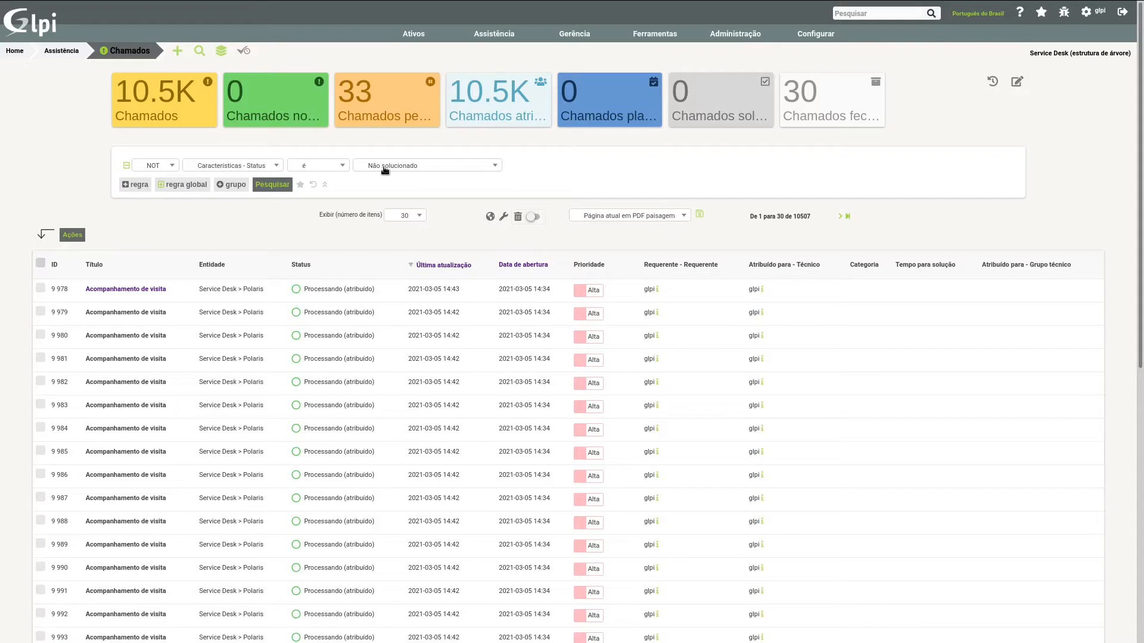
left_click(273, 185)
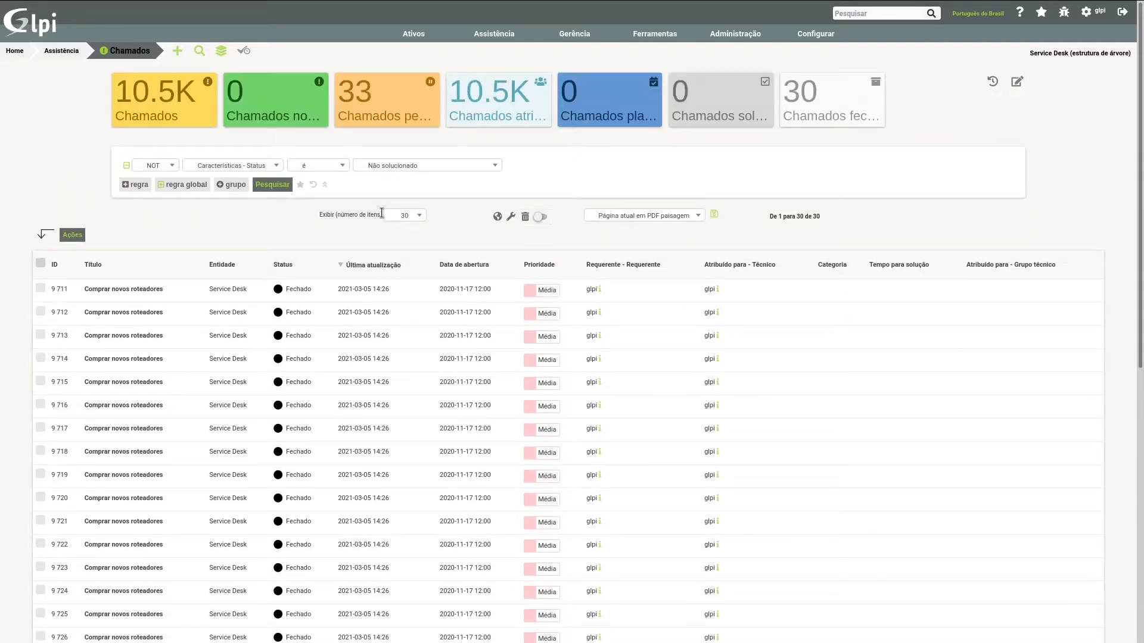
Step: Set the status criterion's value to Processando, clear its NOT operator and rerun the ticket search
left_click(422, 171)
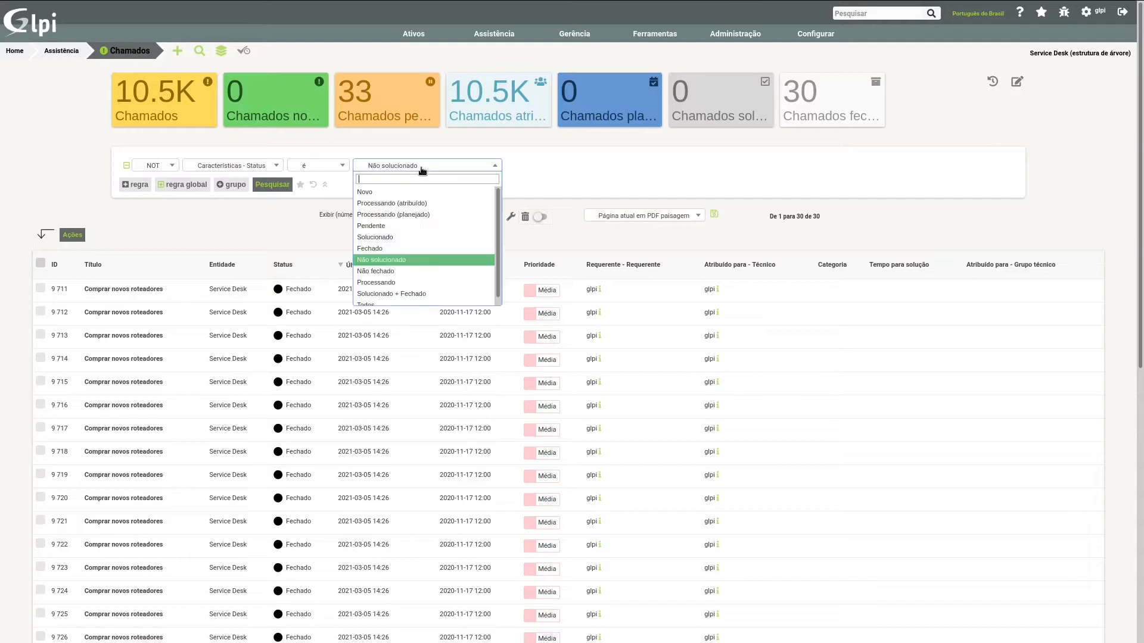
left_click(378, 277)
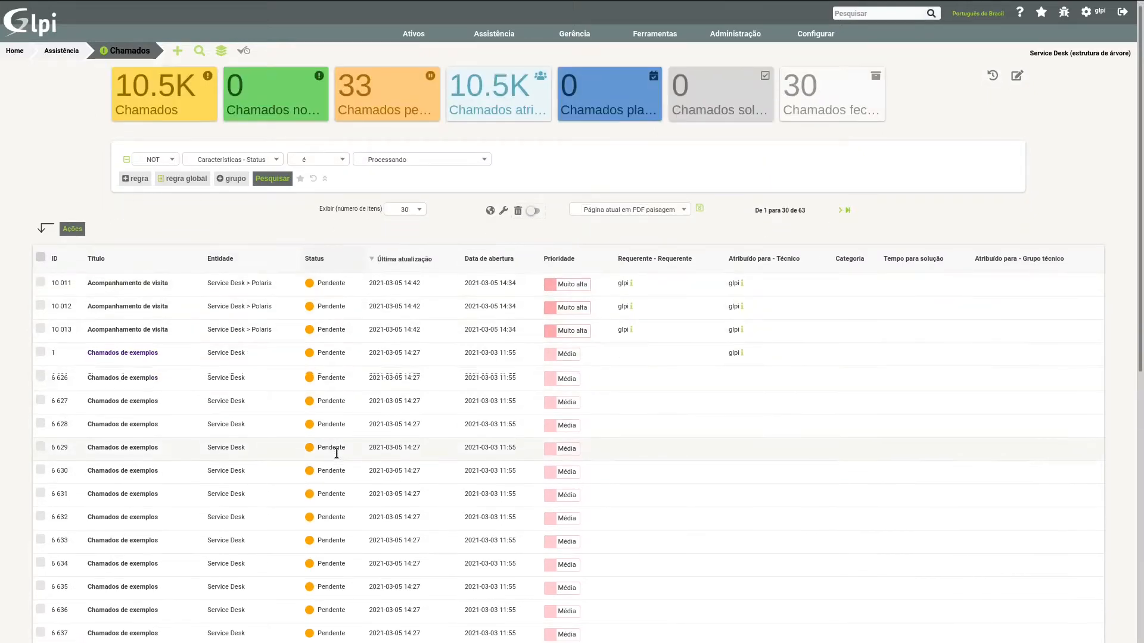
left_click(155, 165)
left_click(138, 178)
left_click(279, 185)
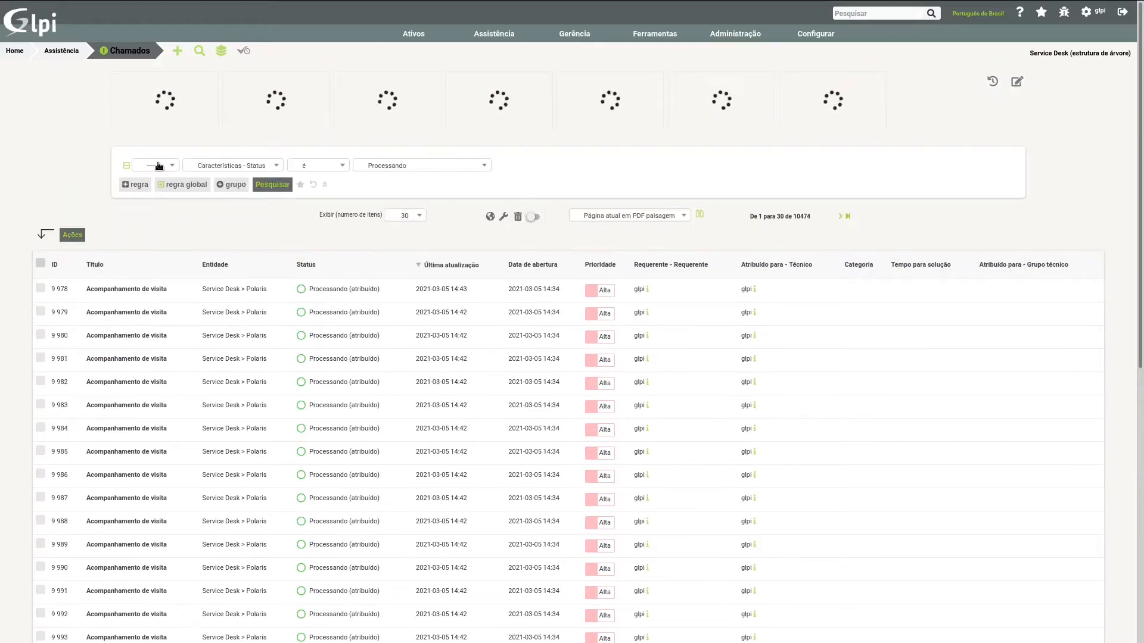
Step: Open the first Acompanhamento de visita ticket in the results and display its Chamado details
left_click(146, 168)
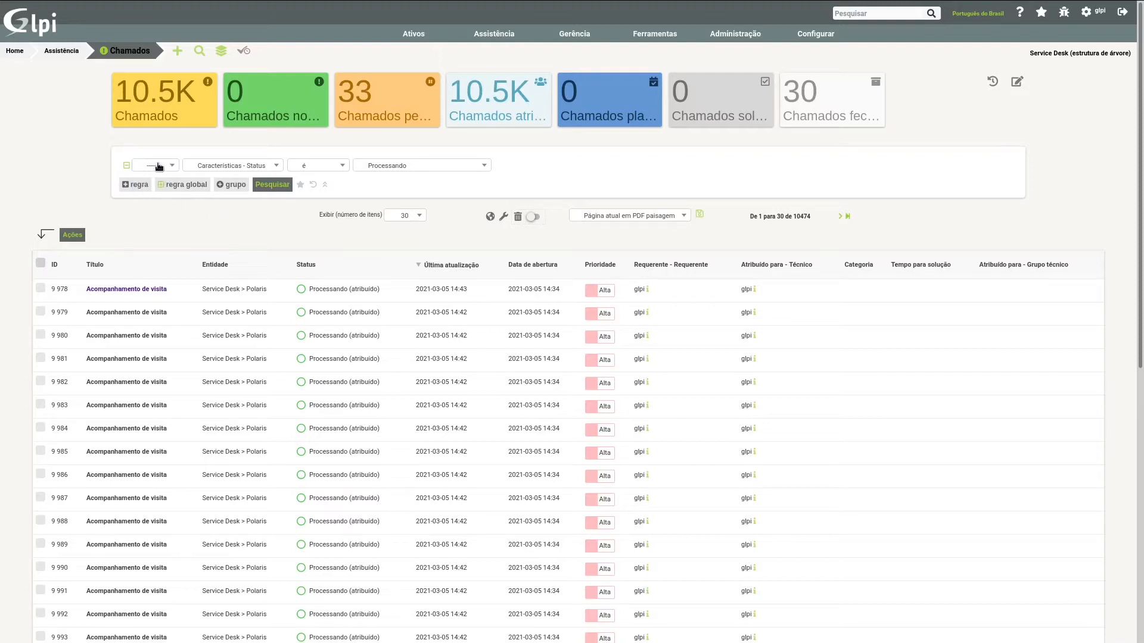
left_click(235, 168)
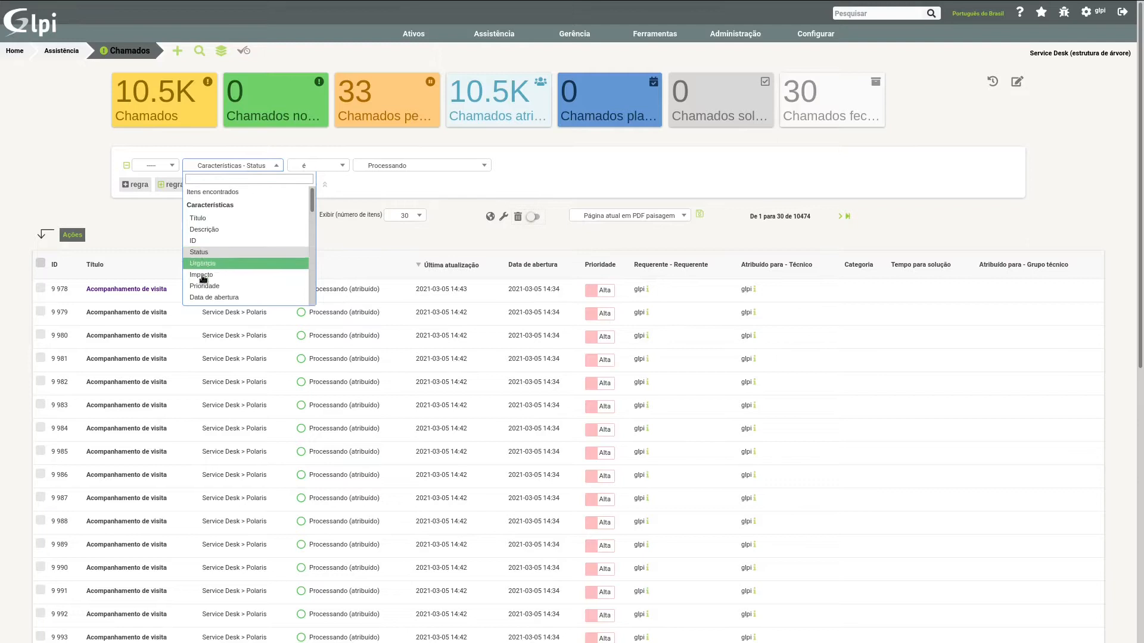
left_click(134, 291)
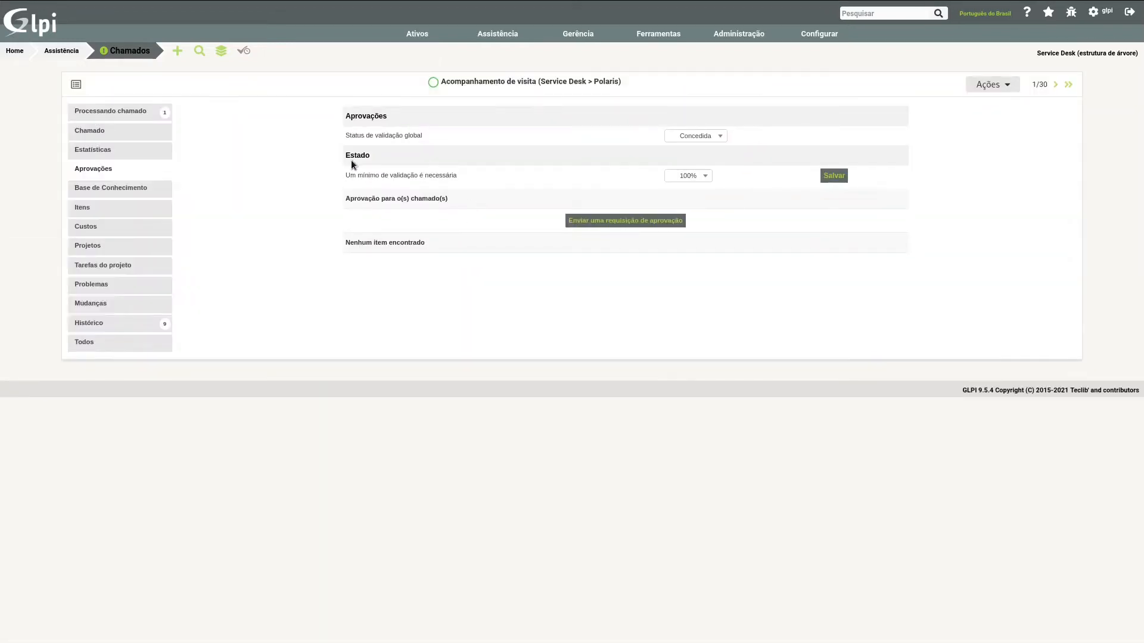
left_click(93, 129)
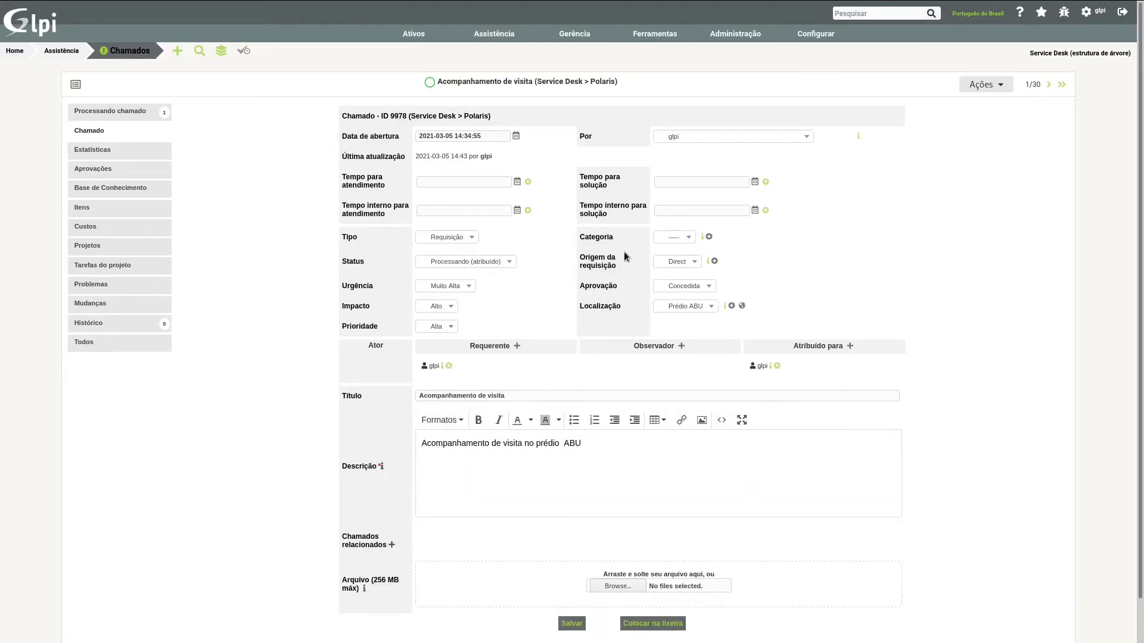
Step: Add a new ITIL category named Visita from the ticket's Categoria field, leaving child entities off
left_click(682, 239)
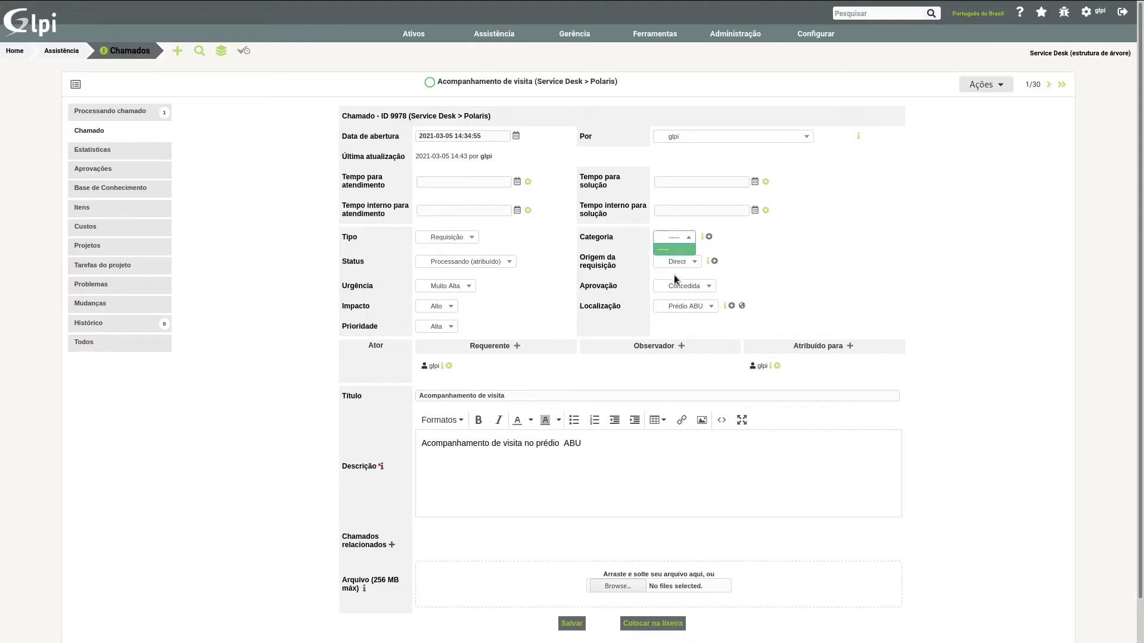
left_click(679, 262)
left_click(710, 237)
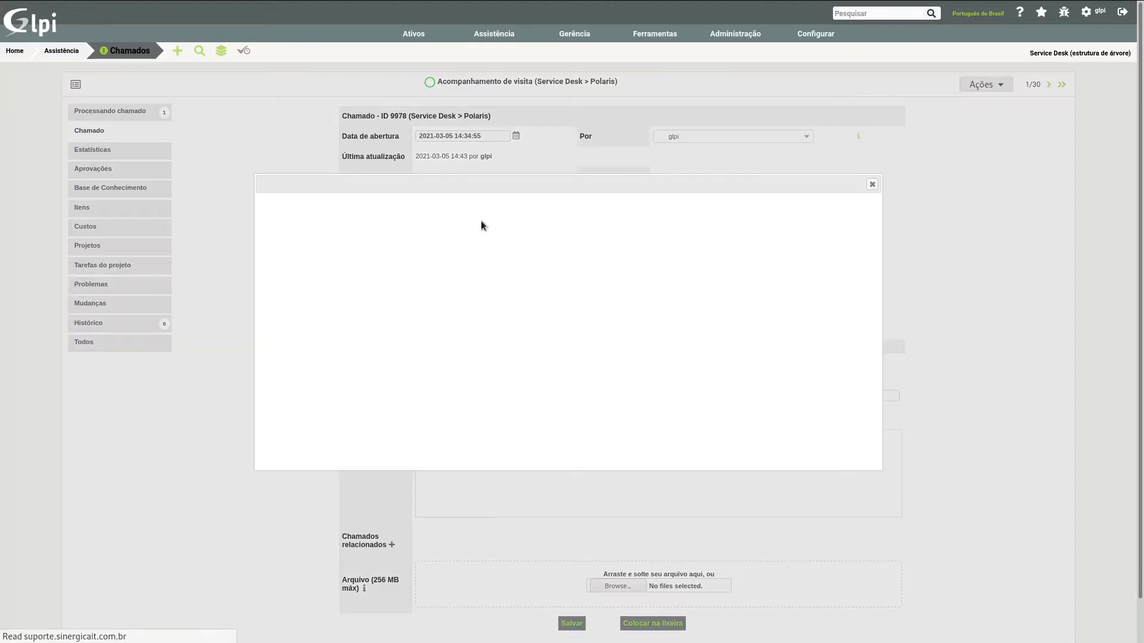
left_click(474, 243)
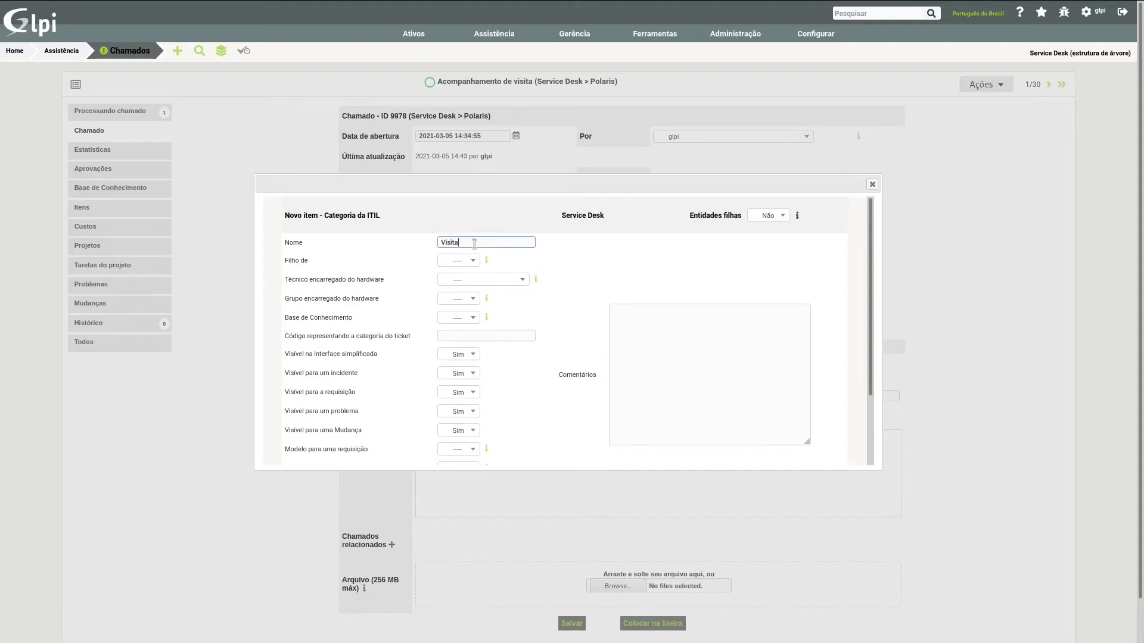
key("Return")
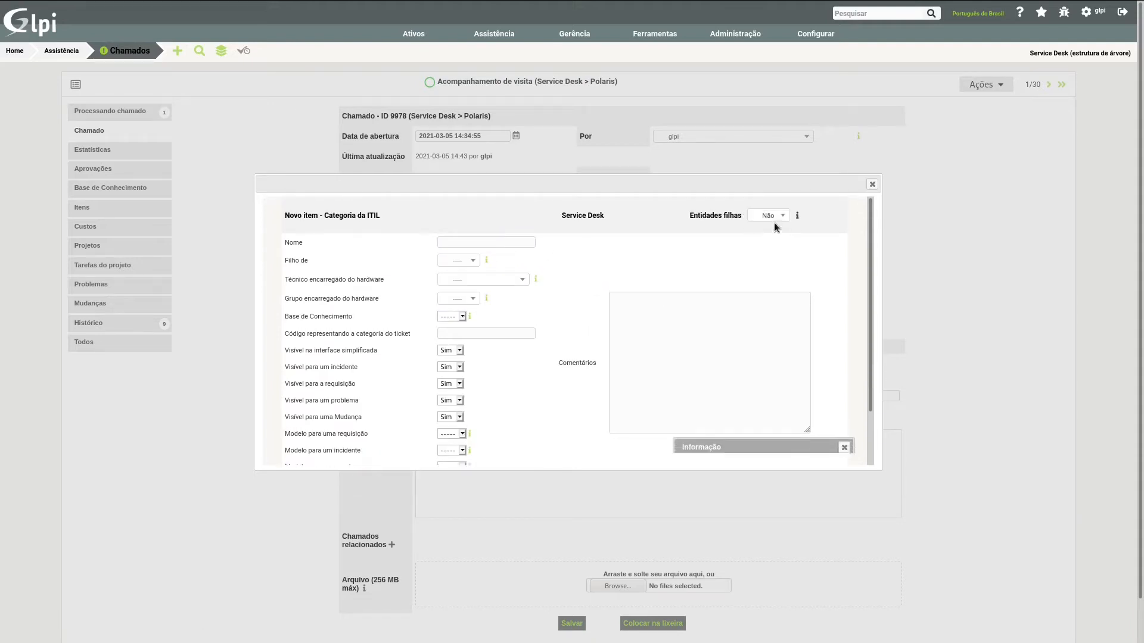
left_click(768, 215)
left_click(872, 184)
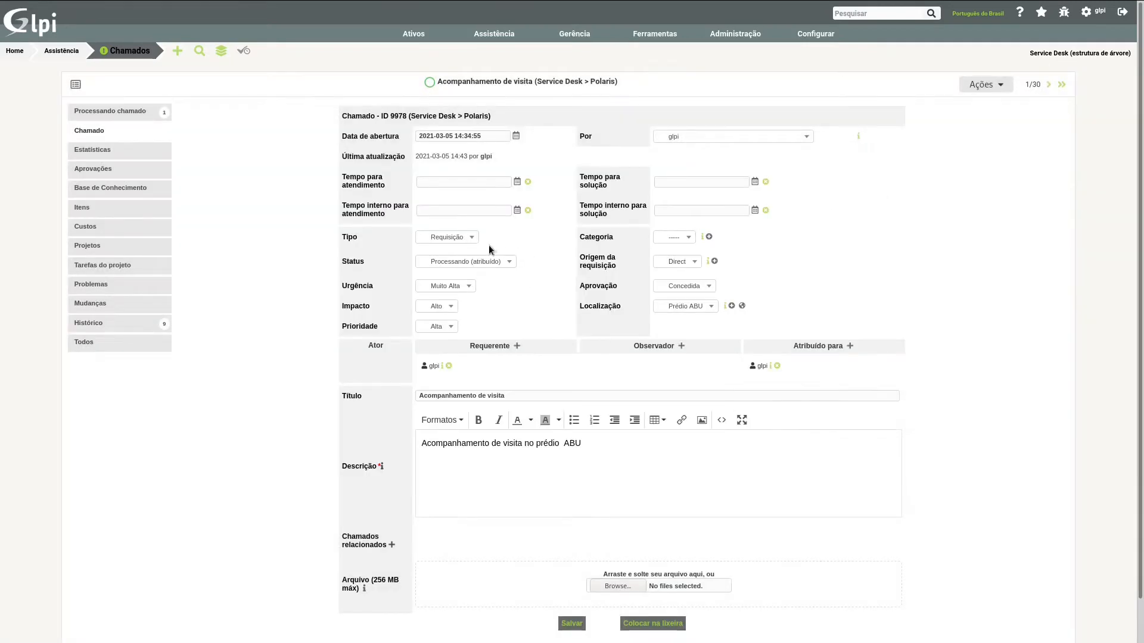
Step: Check the available categories and create the ITIL category Visita with Entidades filhas set to Sim
left_click(680, 239)
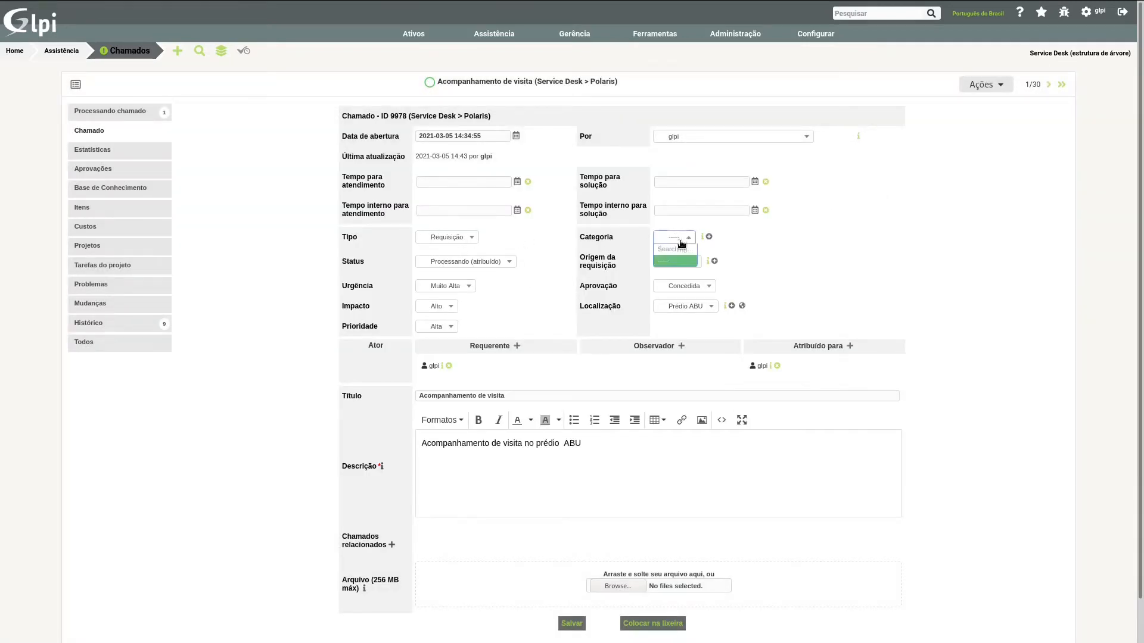
left_click(693, 238)
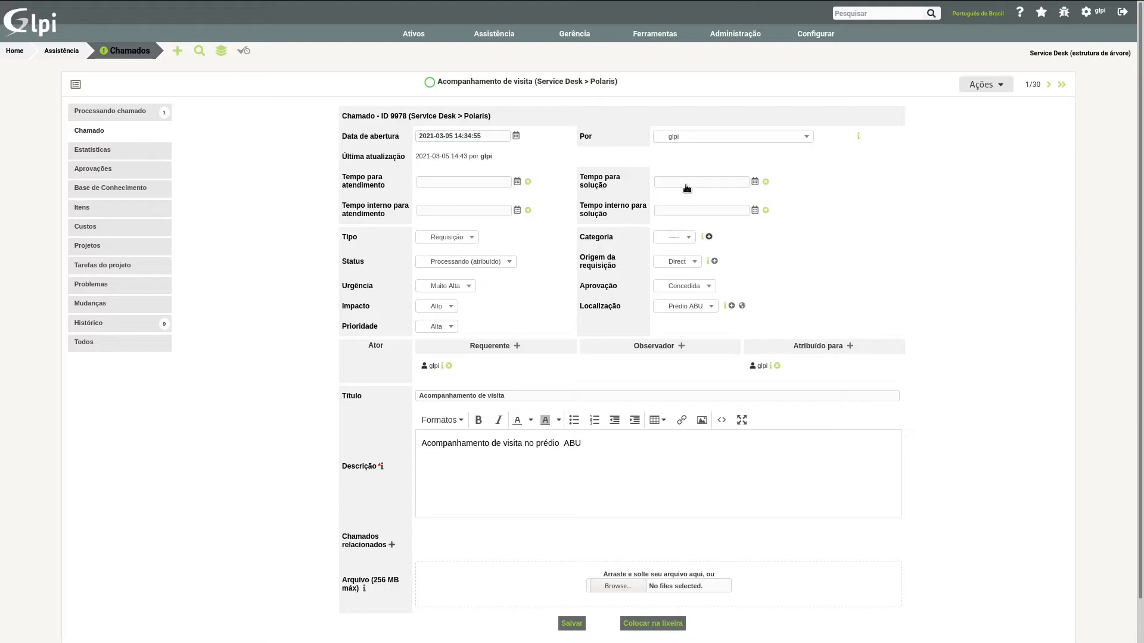
left_click(709, 237)
left_click(769, 215)
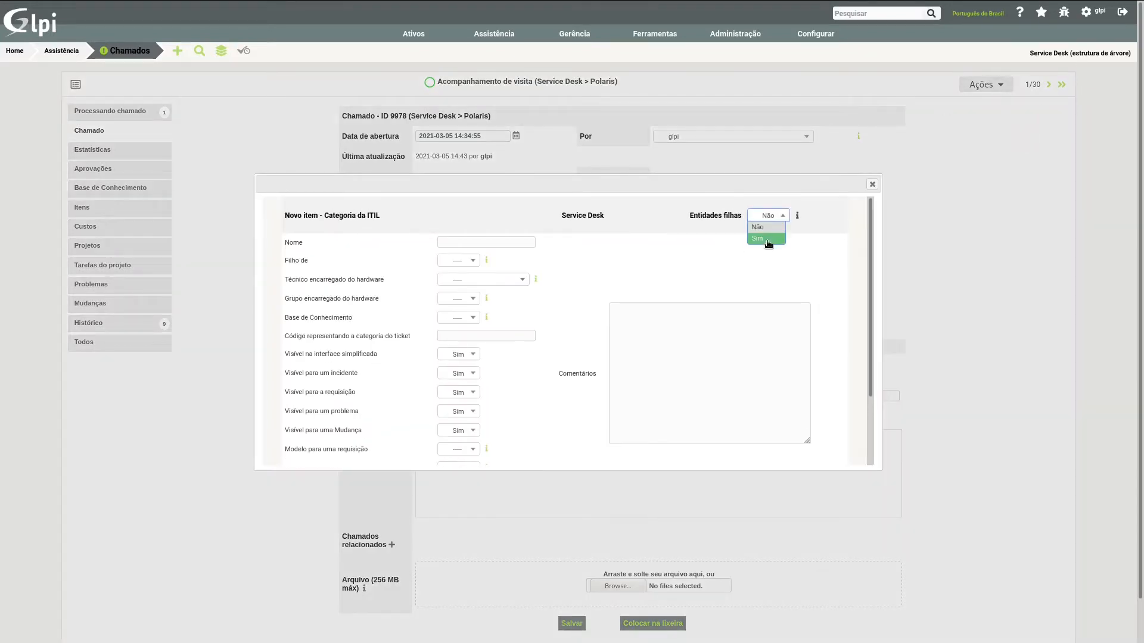
left_click(768, 239)
left_click(474, 243)
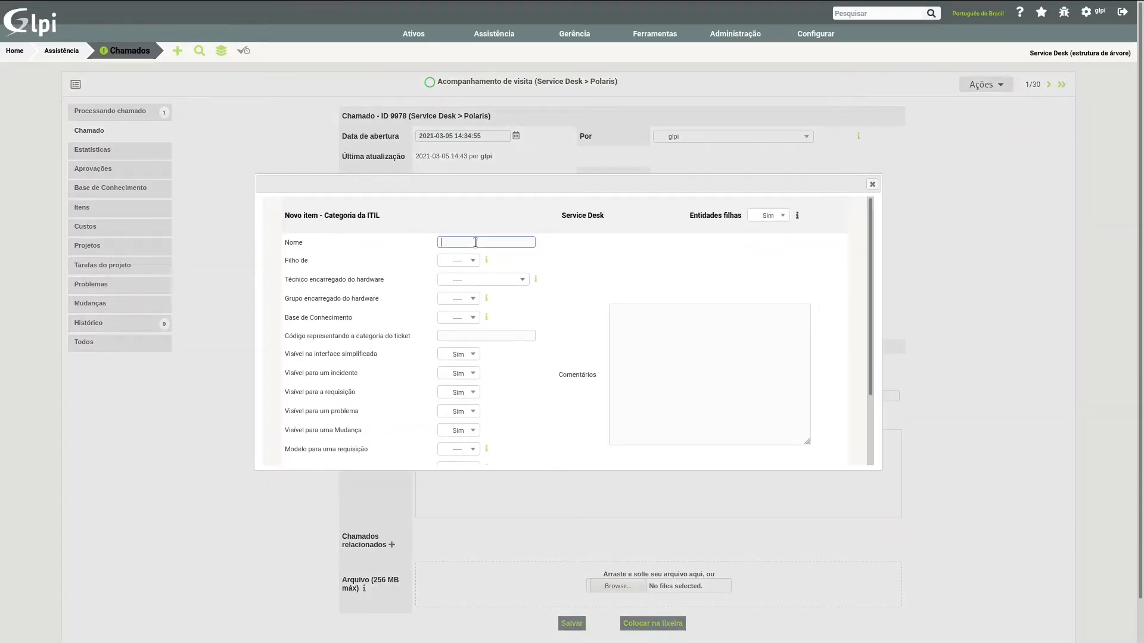
key("Return")
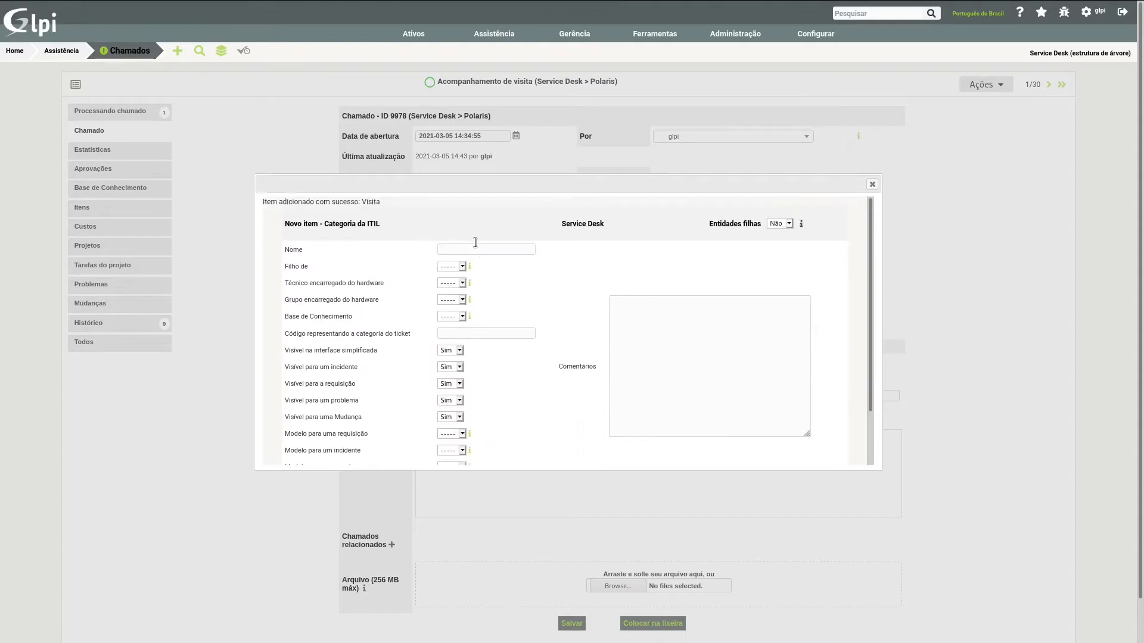
Step: Assign the category Visita to the ticket and save the ticket
left_click(873, 186)
left_click(674, 237)
left_click(680, 280)
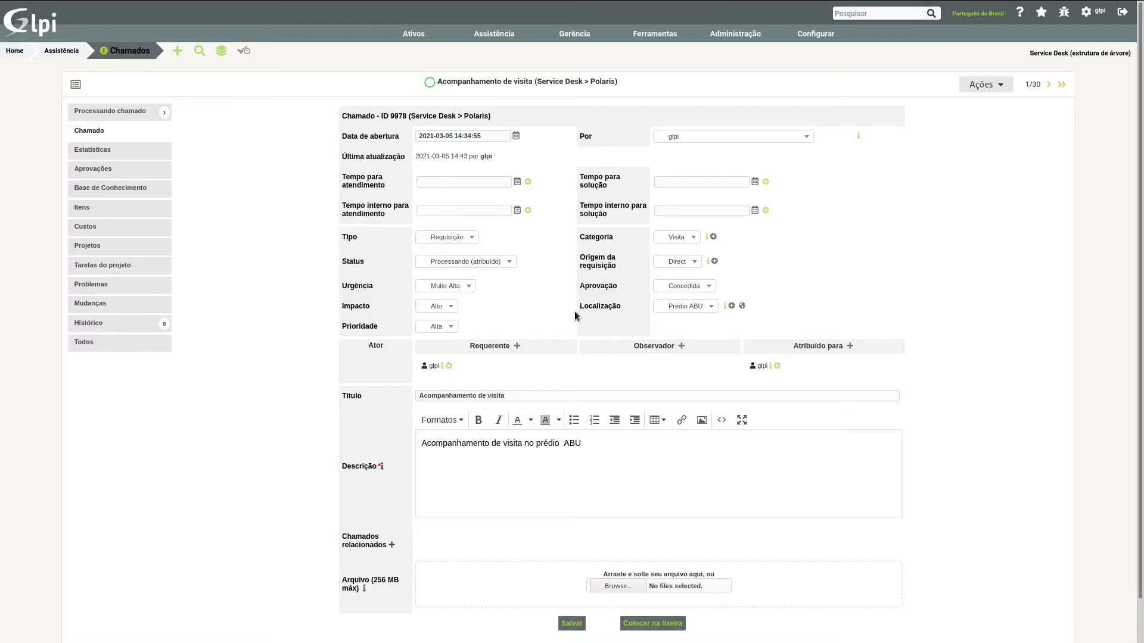
scroll(576, 315, "down", 2)
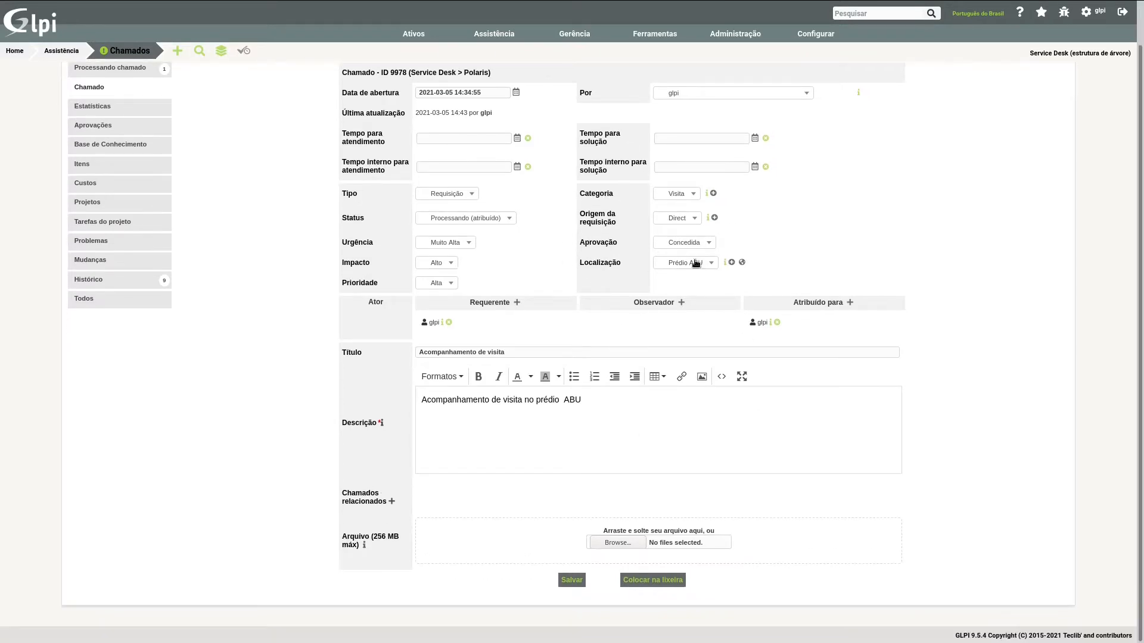
left_click(572, 581)
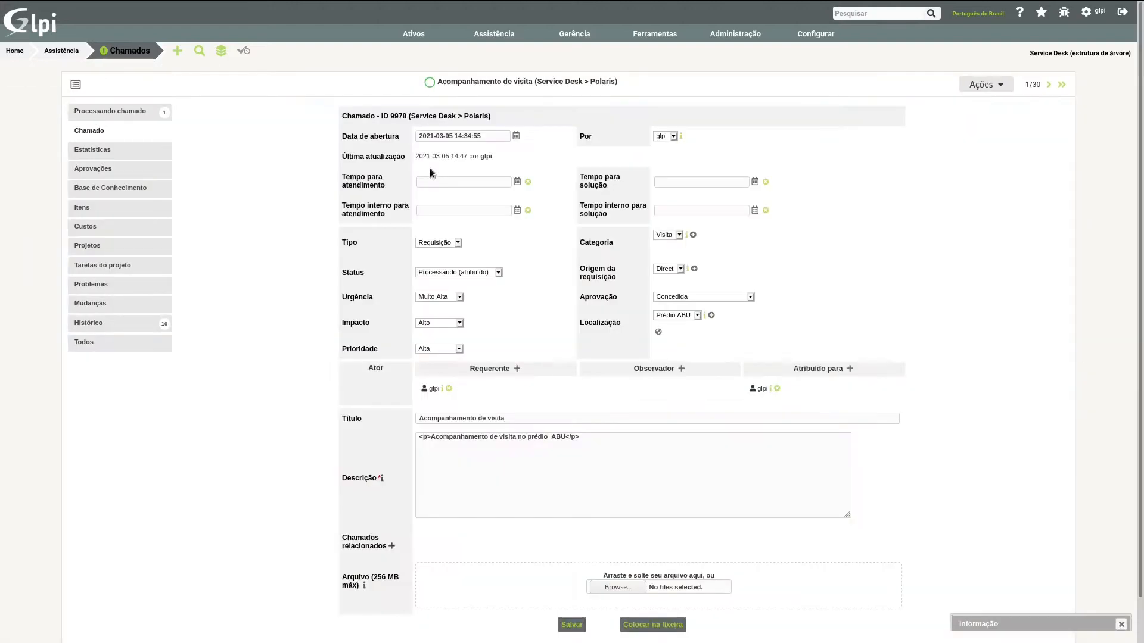
Step: Return to the ticket list and search for tickets whose Aprovação é Concedida
left_click(138, 55)
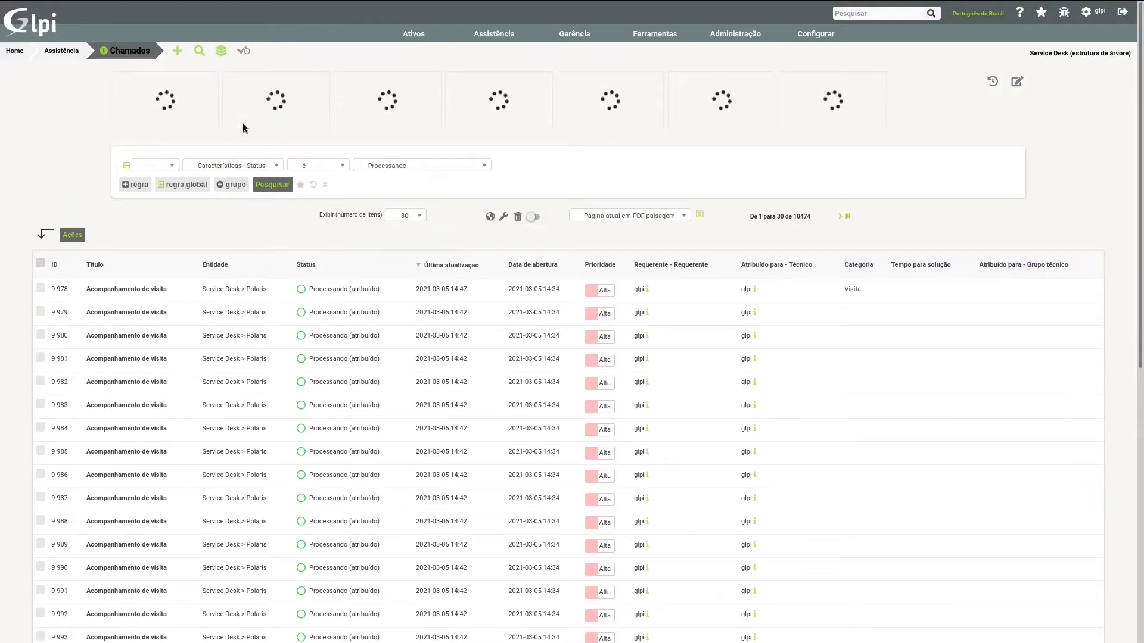
left_click(235, 167)
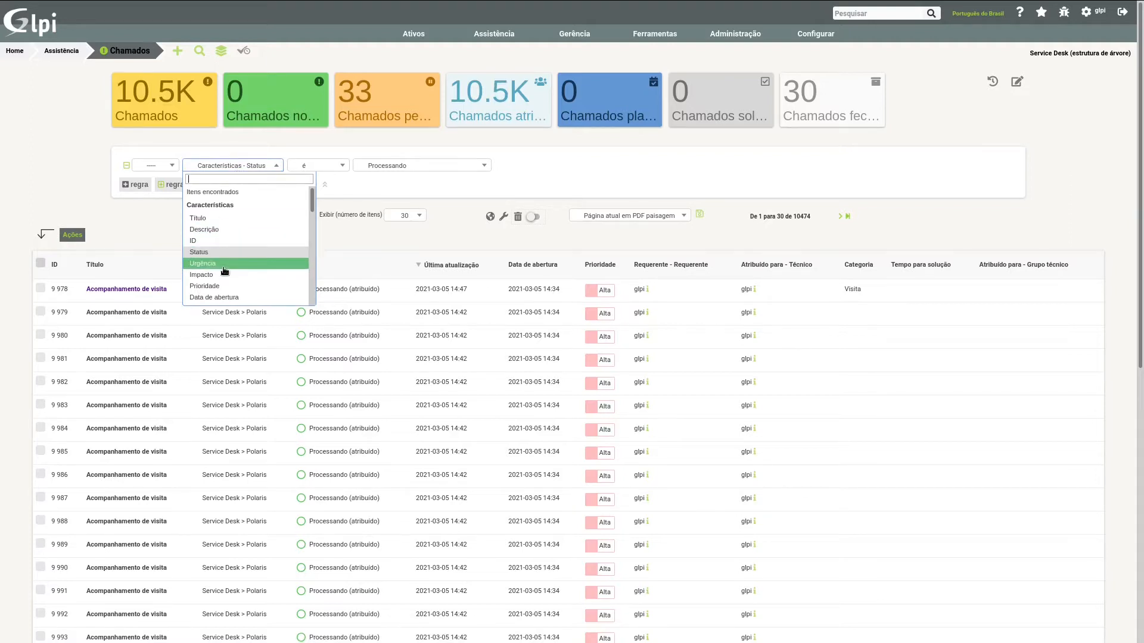
type("apo")
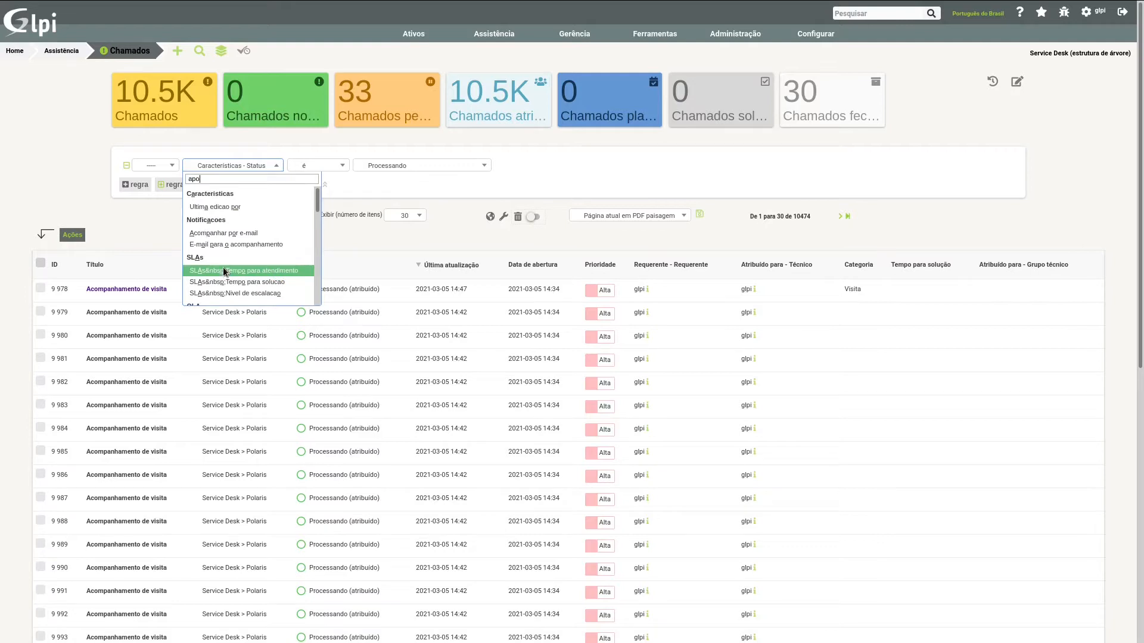
key("BackSpace")
type("prov")
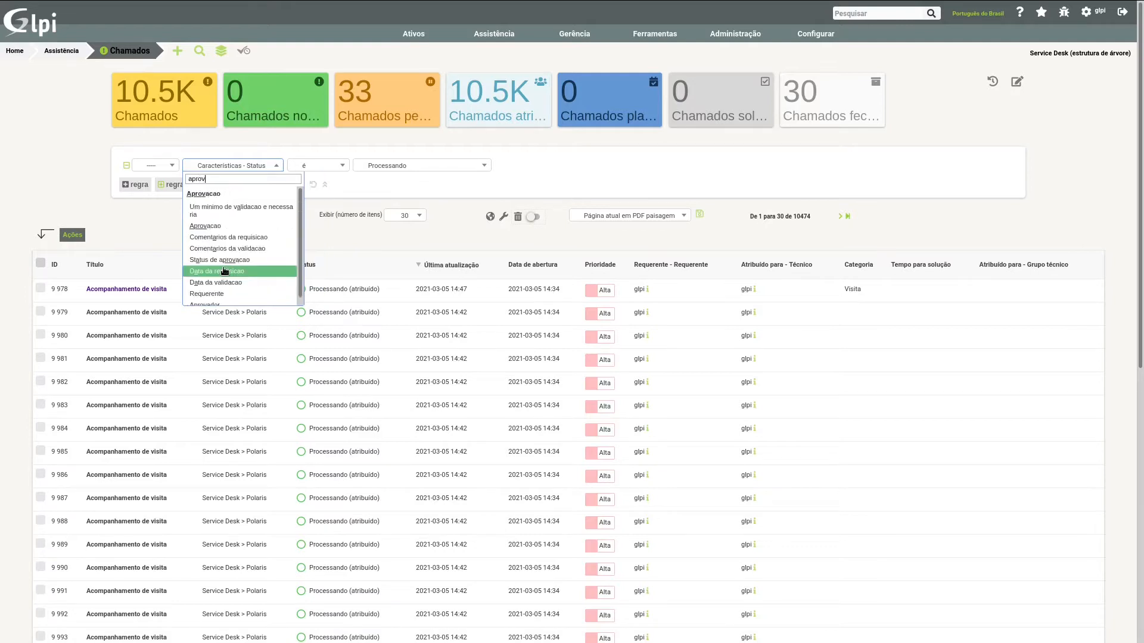
type("a")
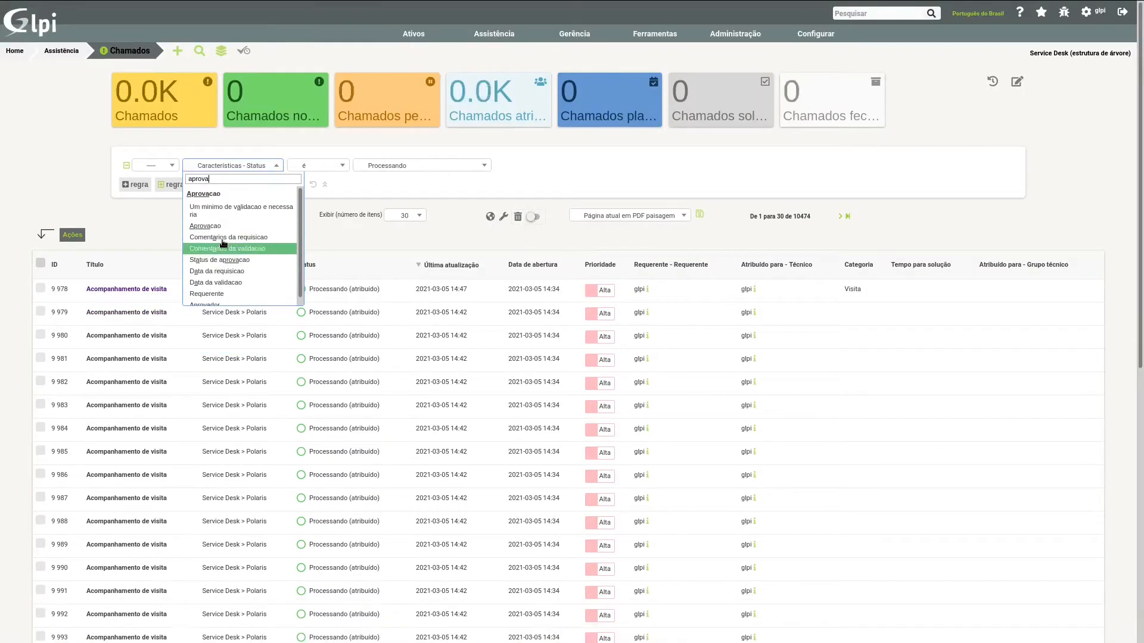
left_click(206, 226)
left_click(393, 170)
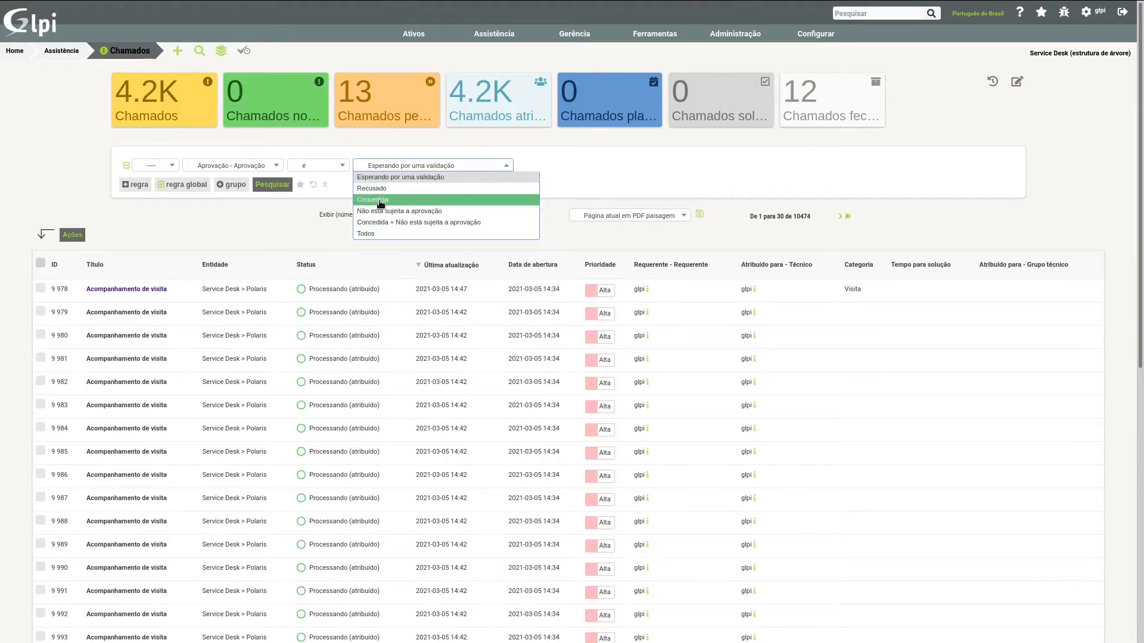
left_click(382, 200)
left_click(272, 184)
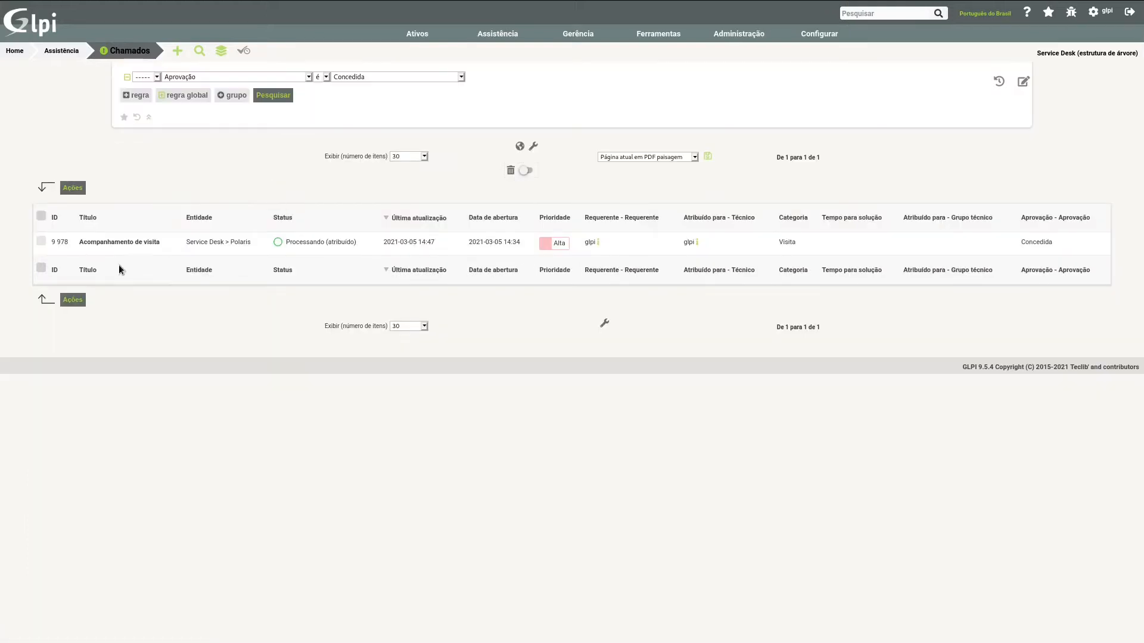
Step: Open the Acompanhamento de visita ticket from the results and examine its global validation status under Aprovações
left_click_drag(111, 241, 128, 292)
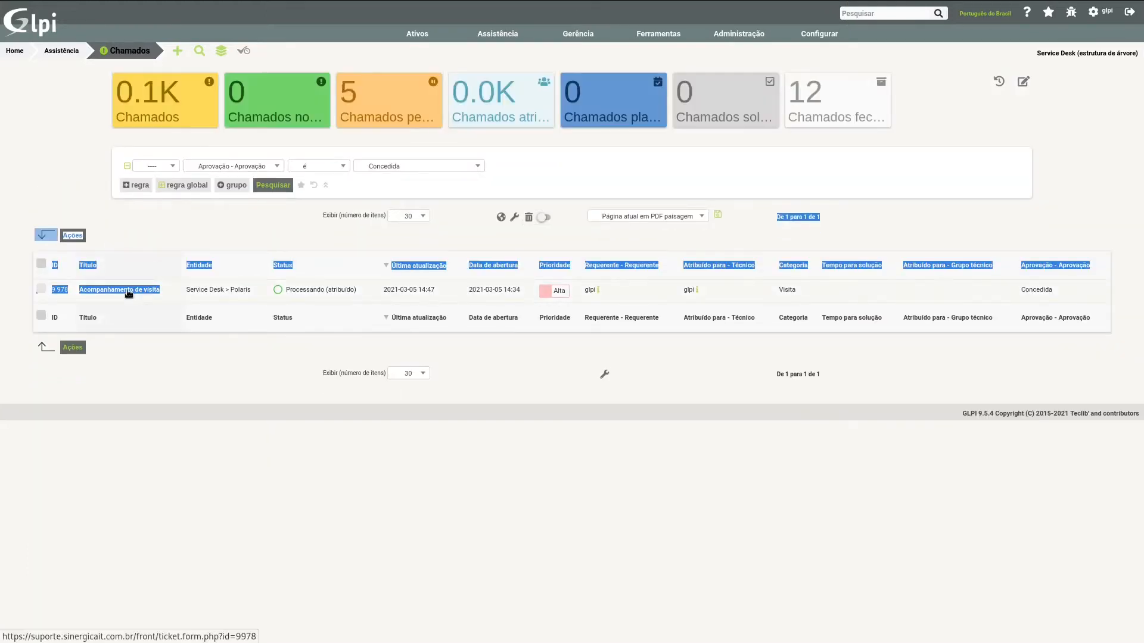
left_click(128, 292)
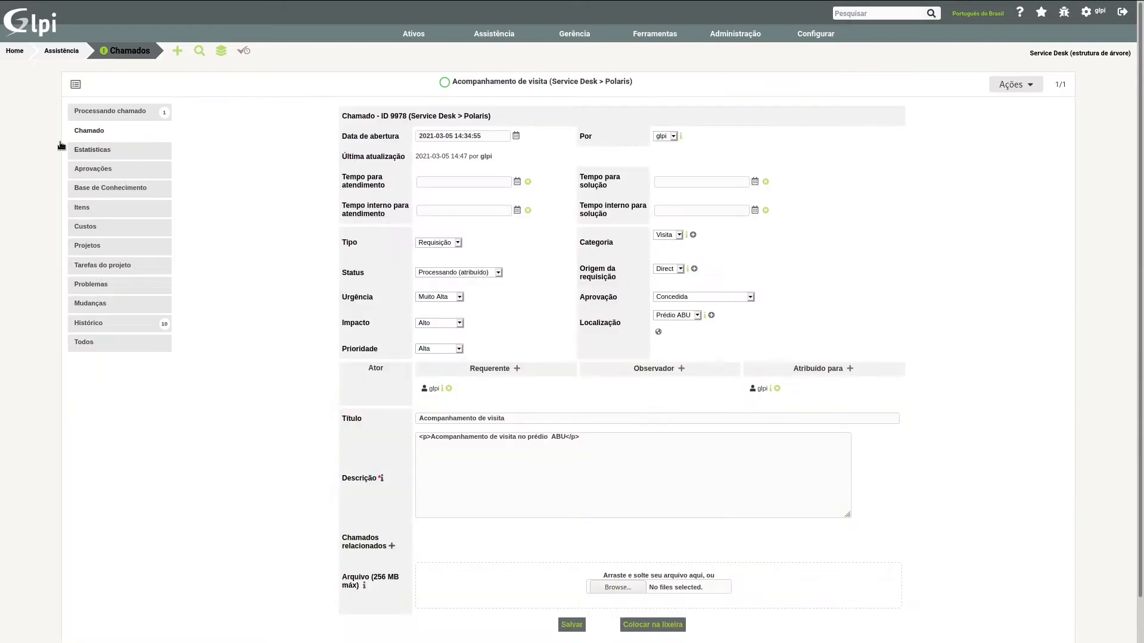
left_click(92, 169)
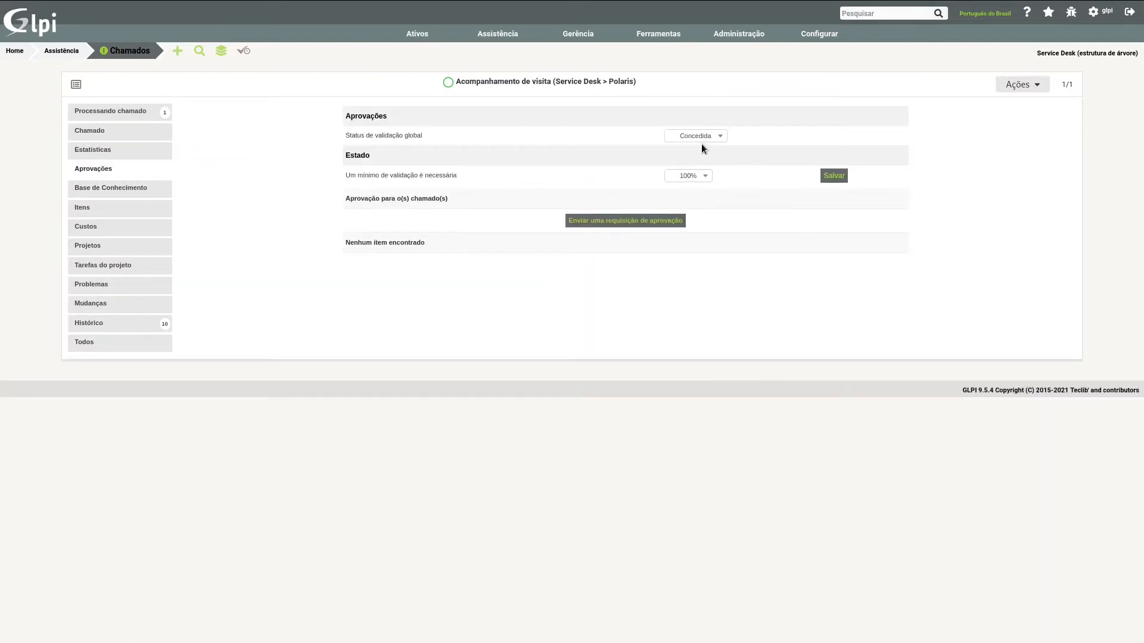
Step: Return to the ticket list and reset the search criteria
left_click(137, 52)
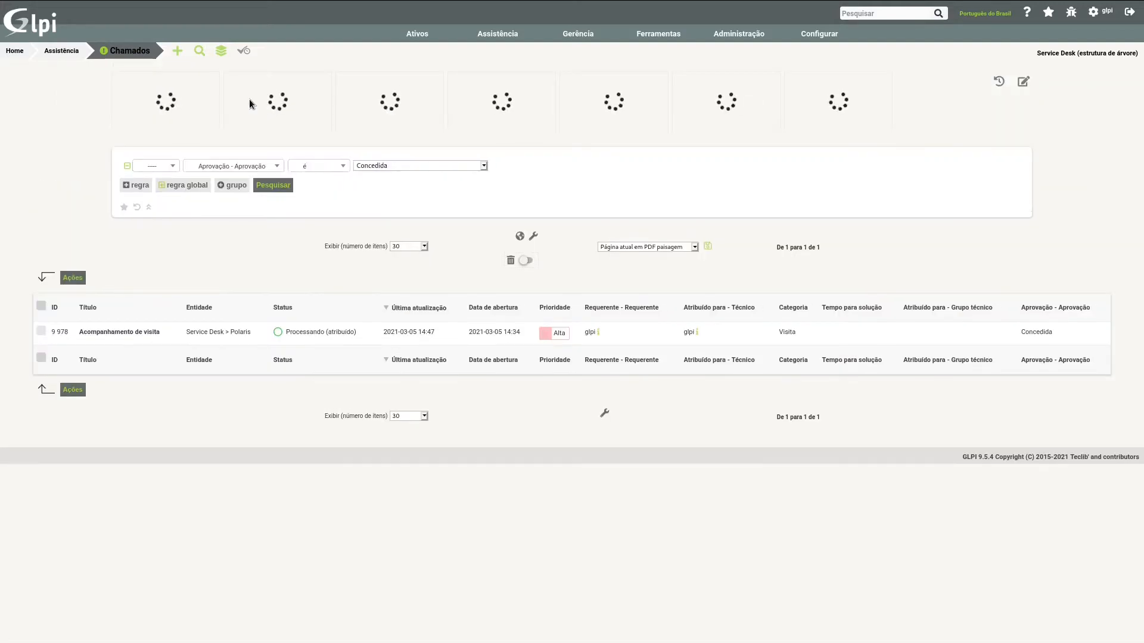
left_click(315, 186)
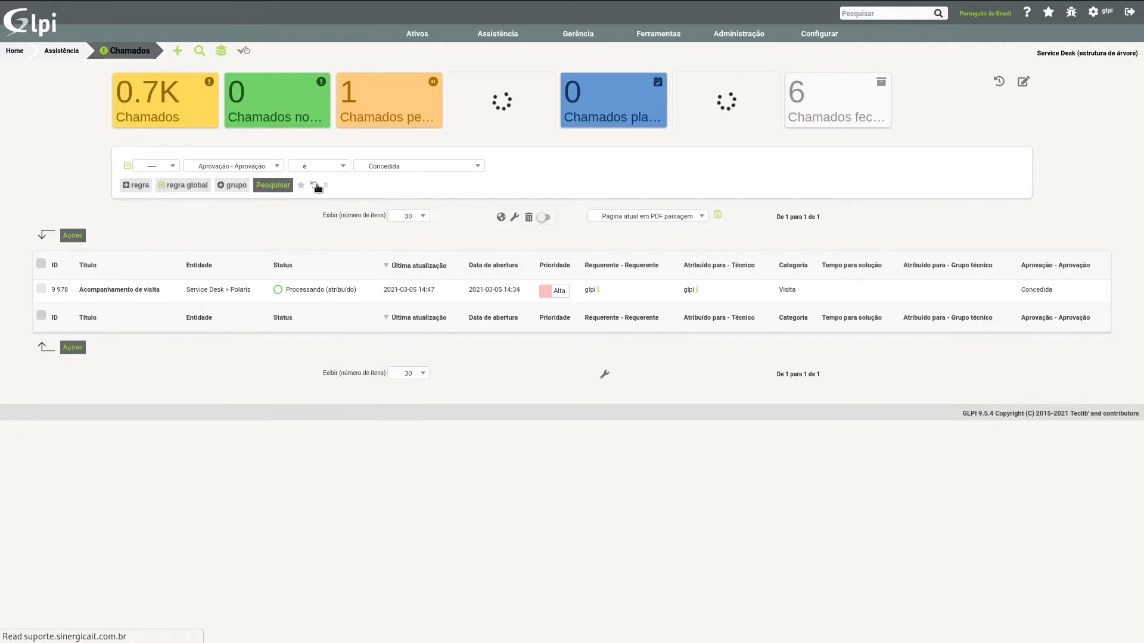
Step: Open another Acompanhamento de visita ticket, set its global validation status to Recusado, choose a minimum required validation under Aprovações and save
scroll(93, 356, "down", 2)
left_click(116, 317)
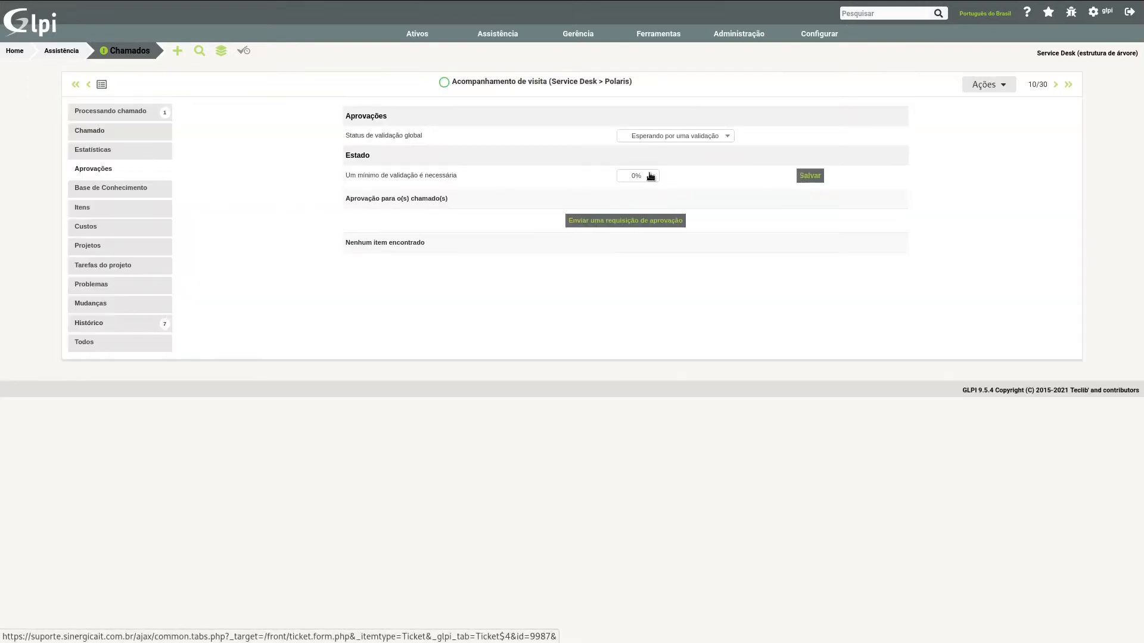
left_click(671, 137)
left_click(640, 161)
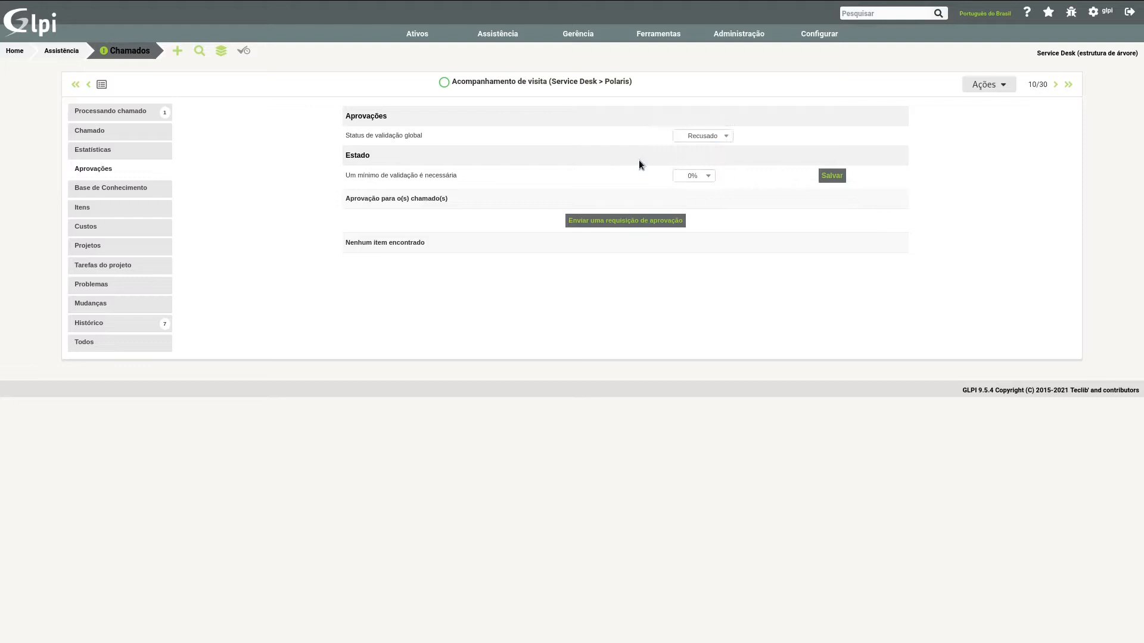
left_click(694, 175)
left_click(692, 211)
left_click(836, 176)
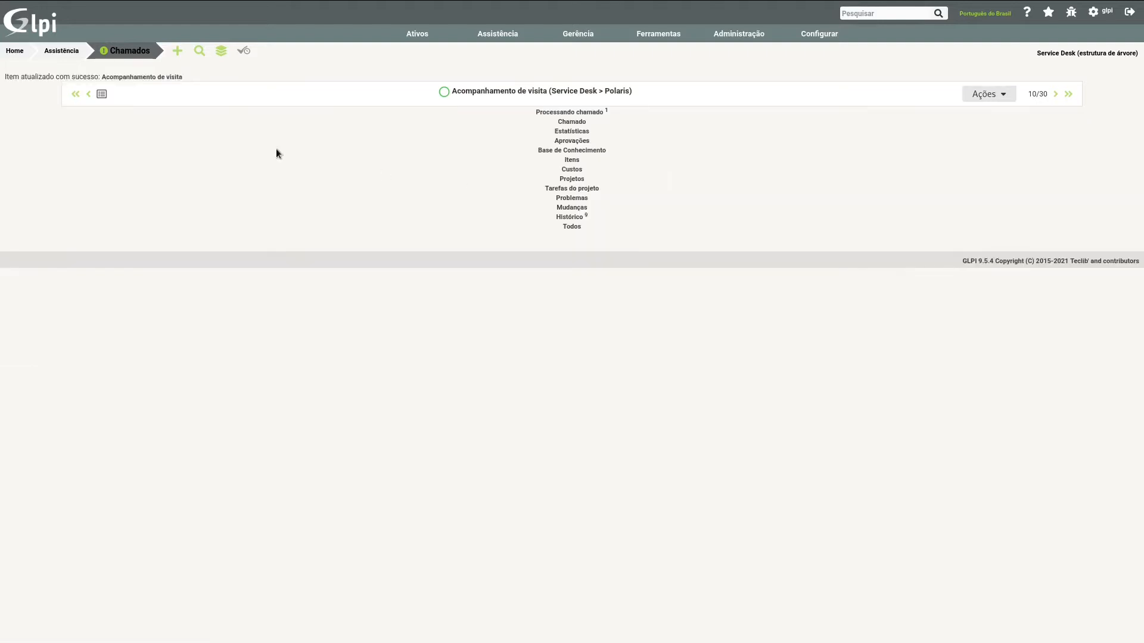
Step: Return to the ticket list and search for tickets whose Aprovação é Recusado
left_click(128, 53)
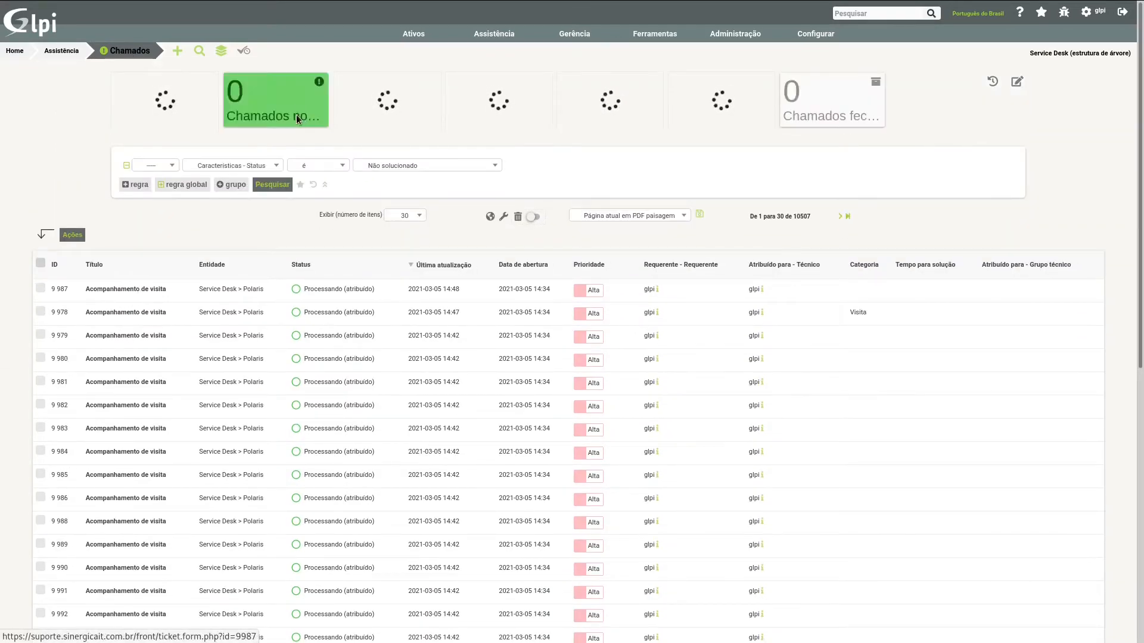
left_click(239, 170)
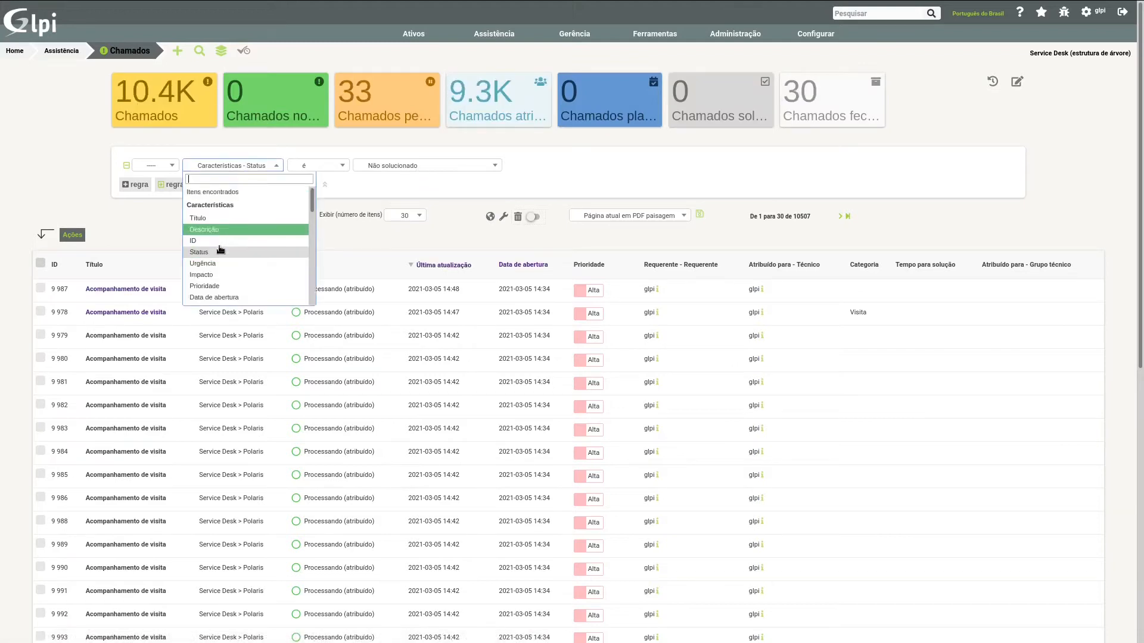
type("apr")
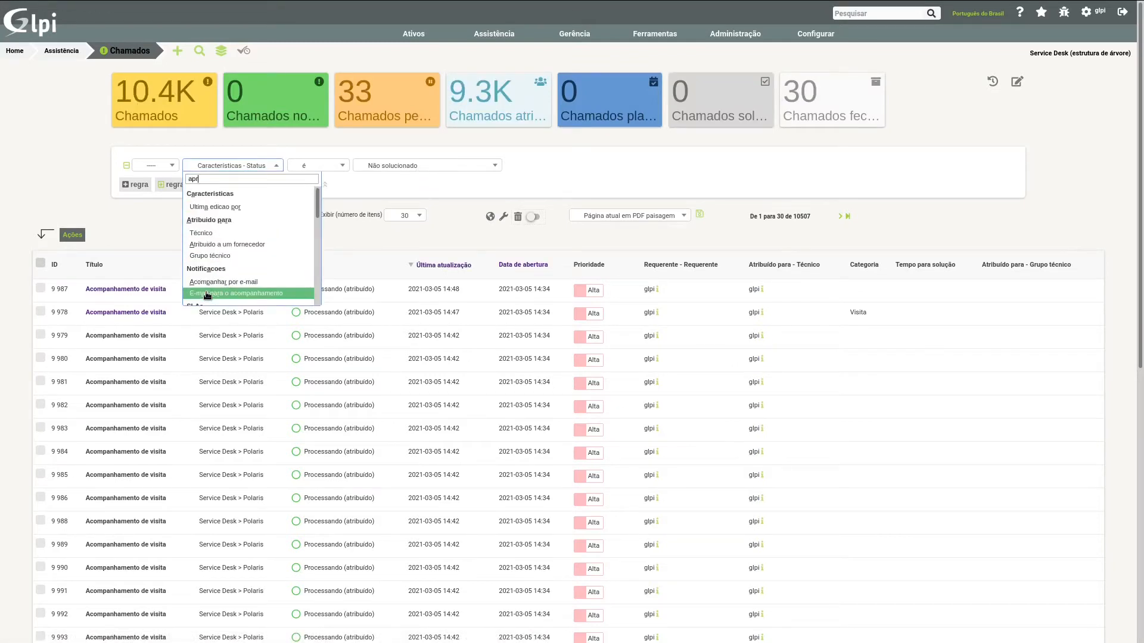
type("ovo")
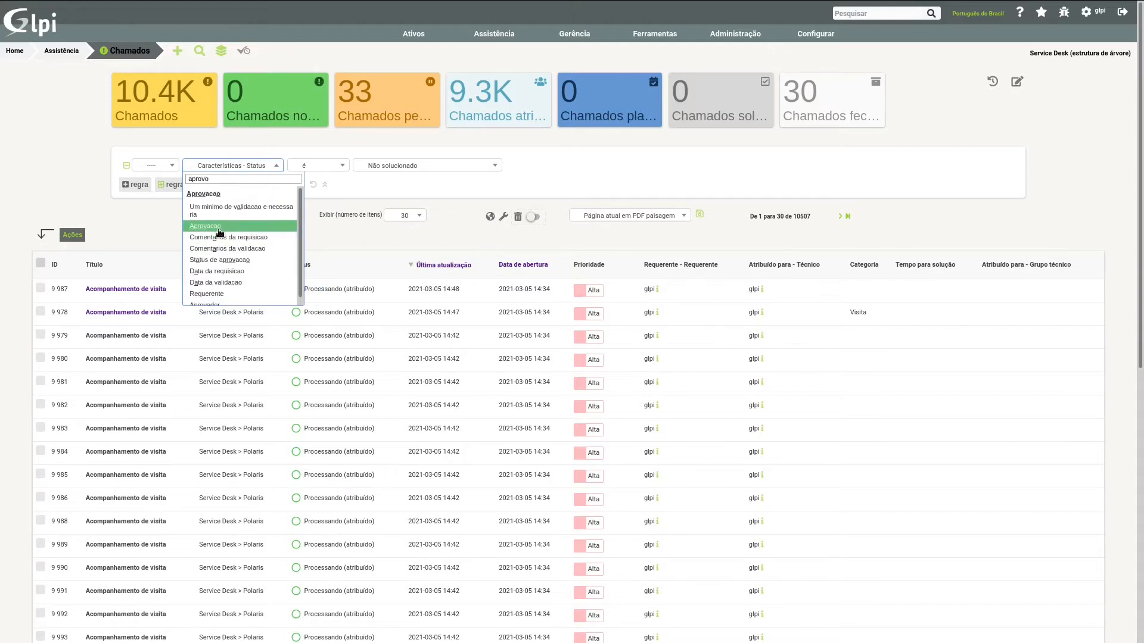
left_click(220, 228)
left_click(431, 165)
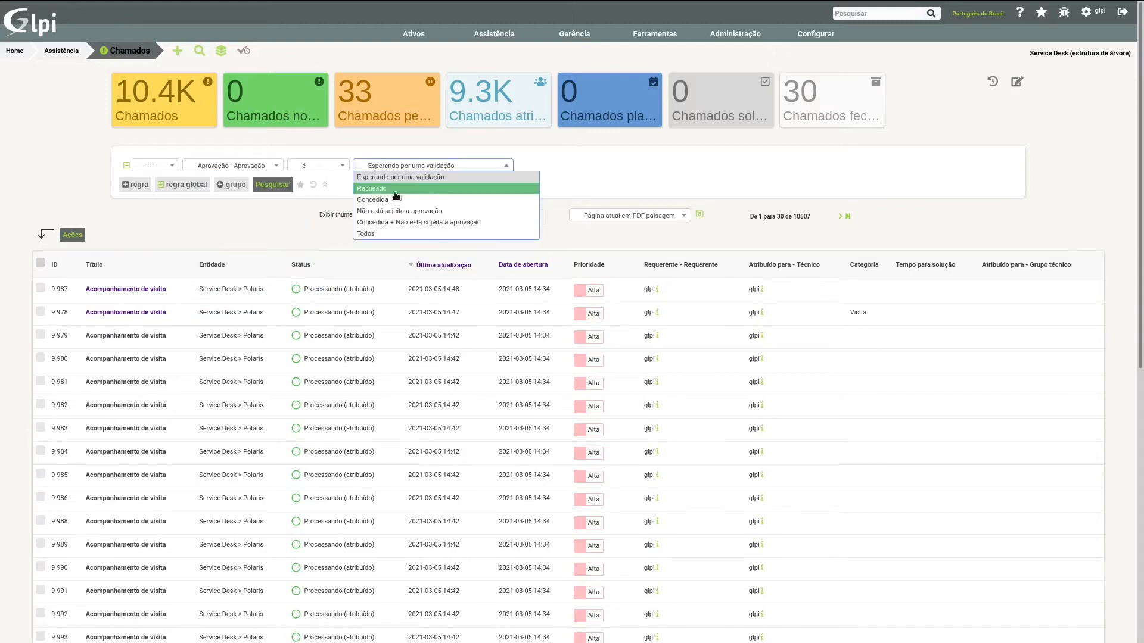
left_click(377, 189)
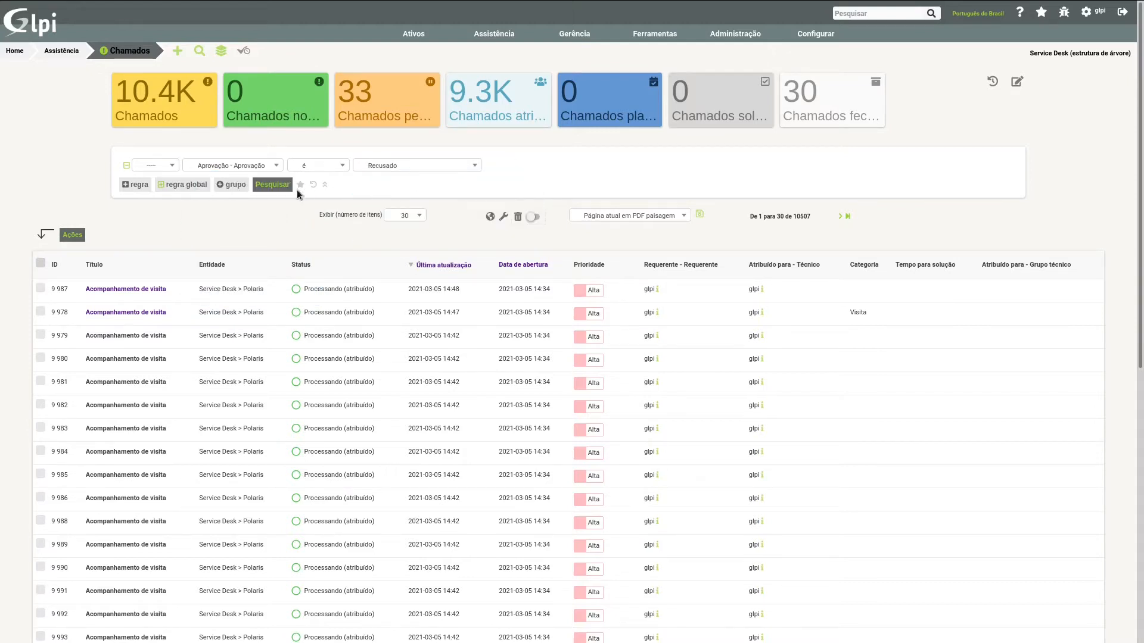
left_click(277, 184)
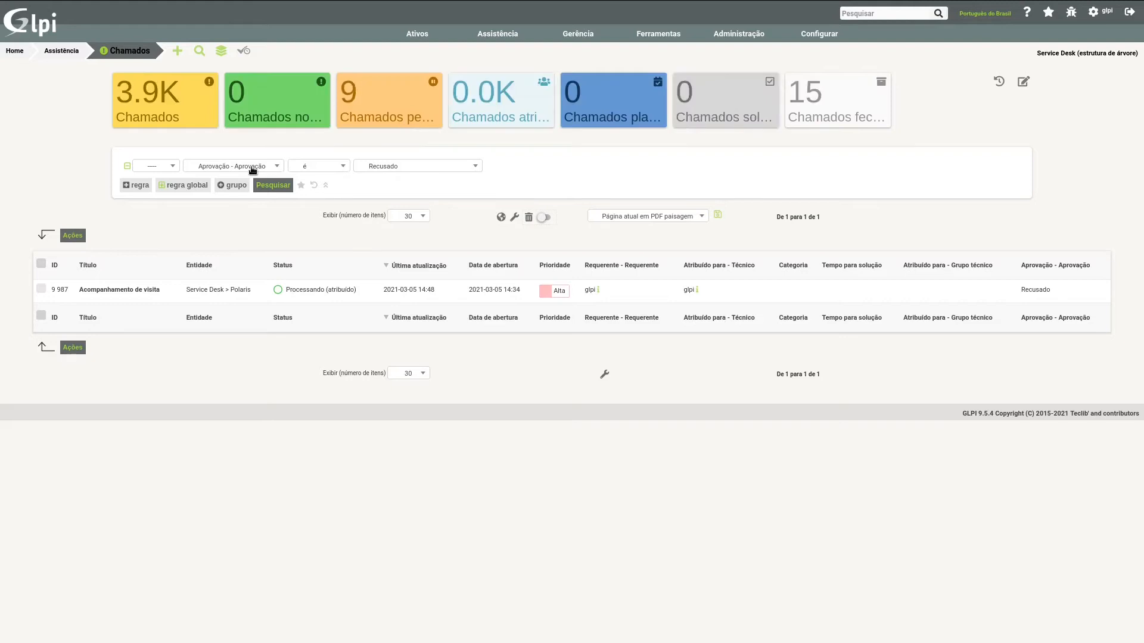
Step: Search for tickets whose Aprovação é Não está sujeita a aprovação
left_click(253, 170)
left_click(407, 167)
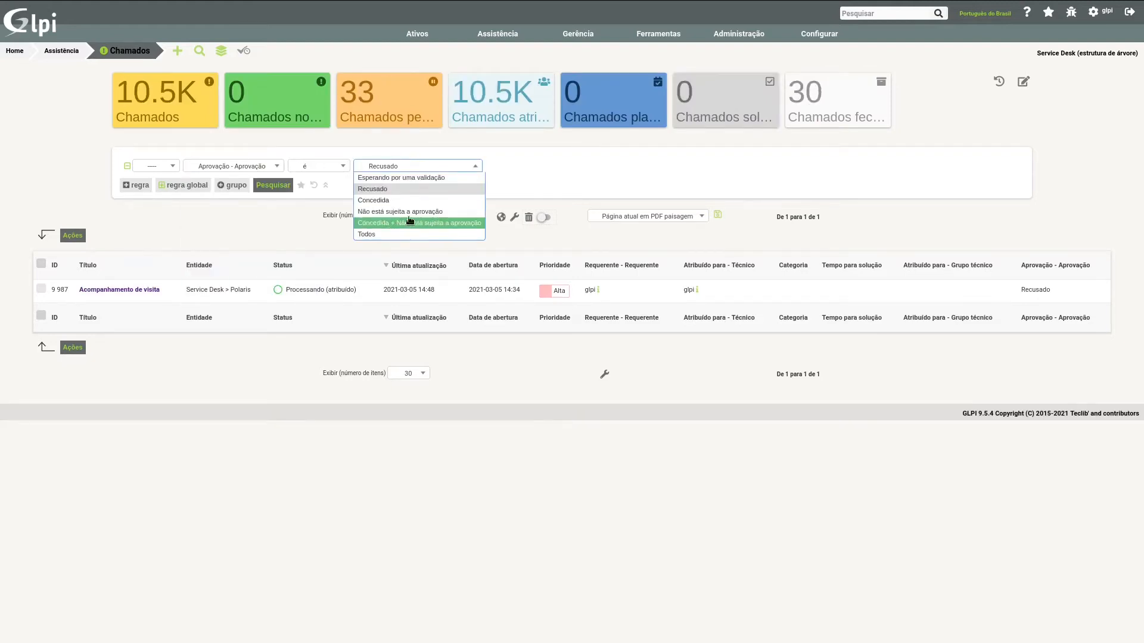
left_click(530, 180)
left_click(264, 168)
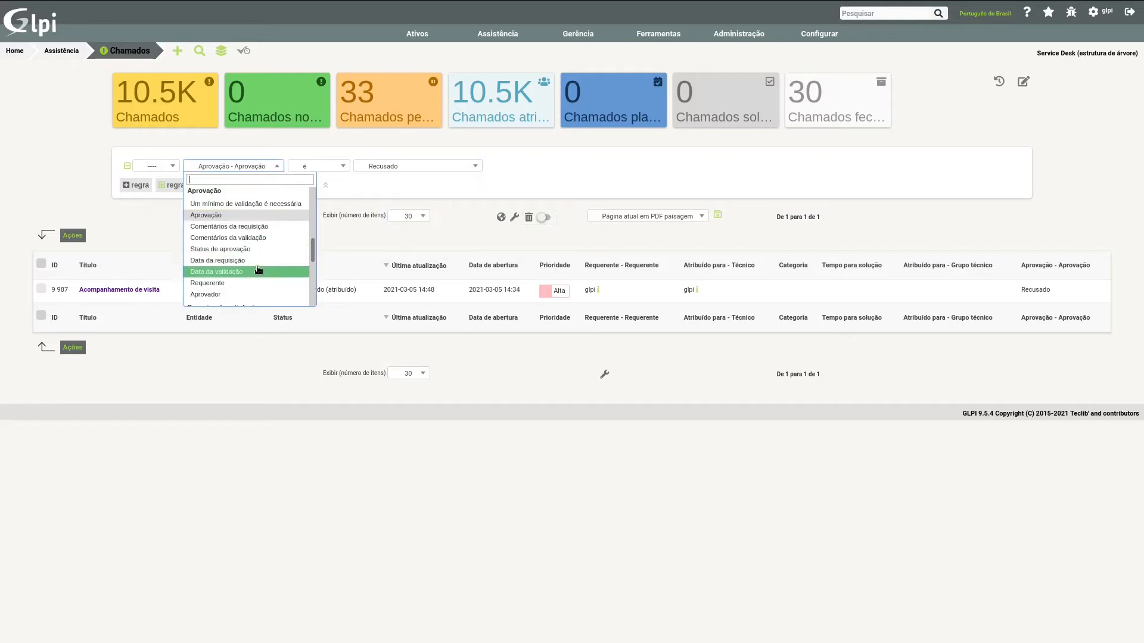
left_click(399, 167)
left_click(398, 179)
left_click(460, 167)
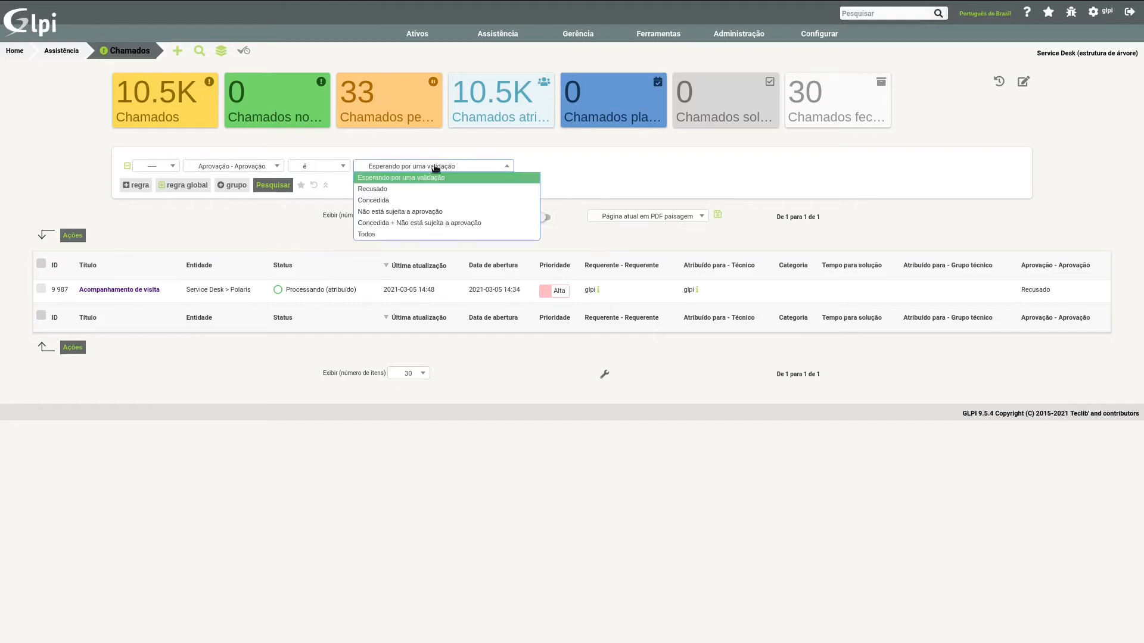
left_click(390, 213)
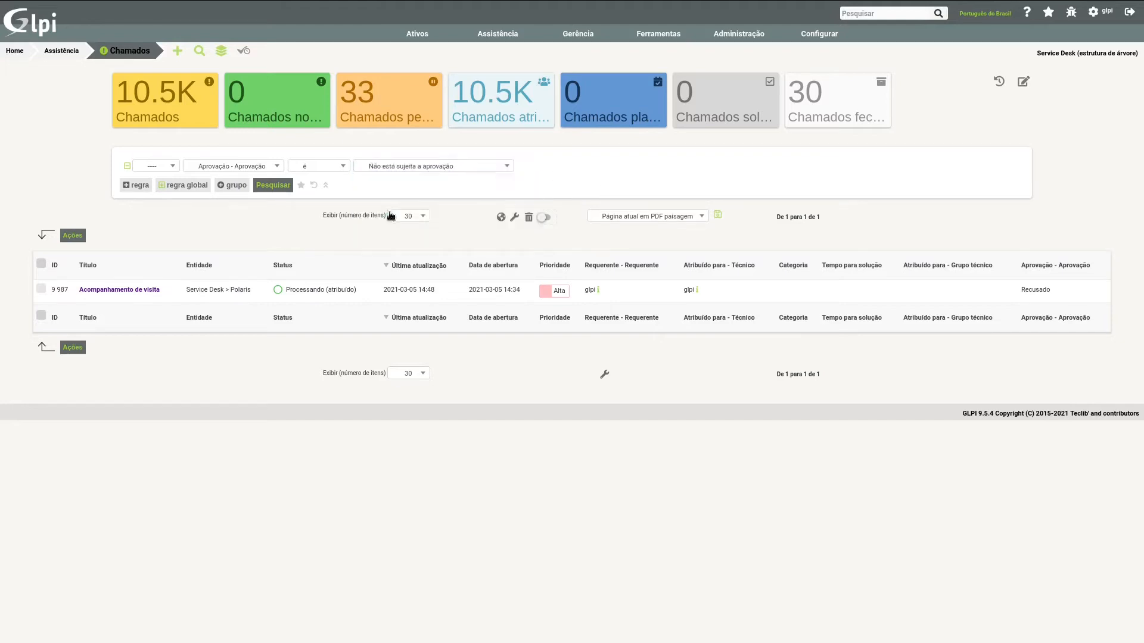
left_click(284, 186)
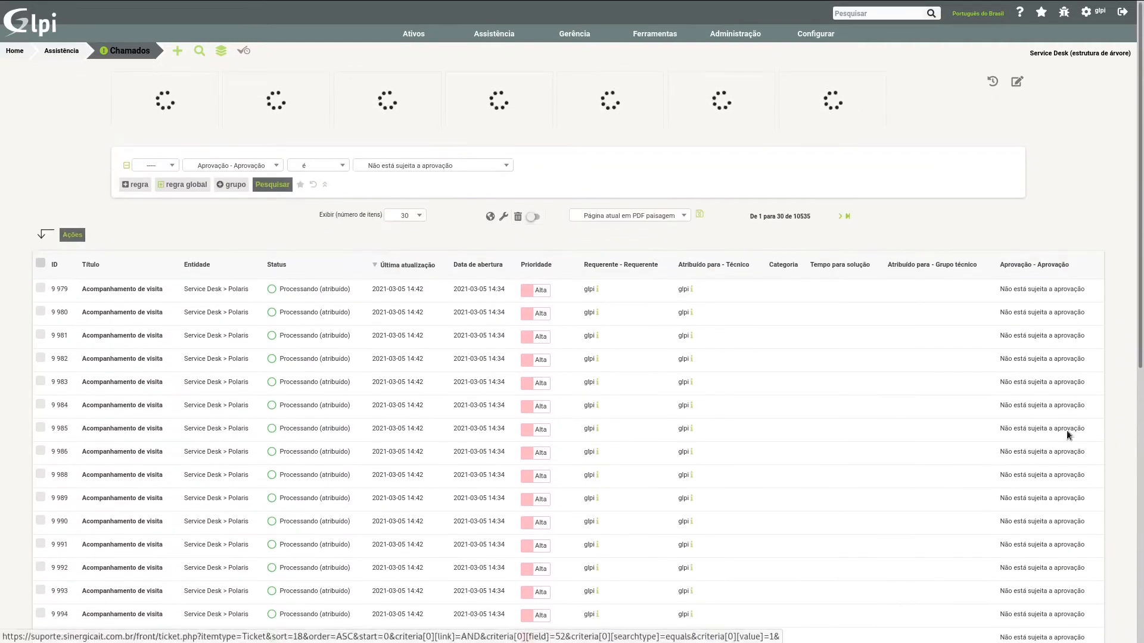
Step: Search for tickets whose Aprovação é Concedida + Não está sujeita a aprovação, and highlight the first result's category and approval values
left_click(258, 166)
left_click(411, 166)
left_click(401, 212)
left_click(410, 167)
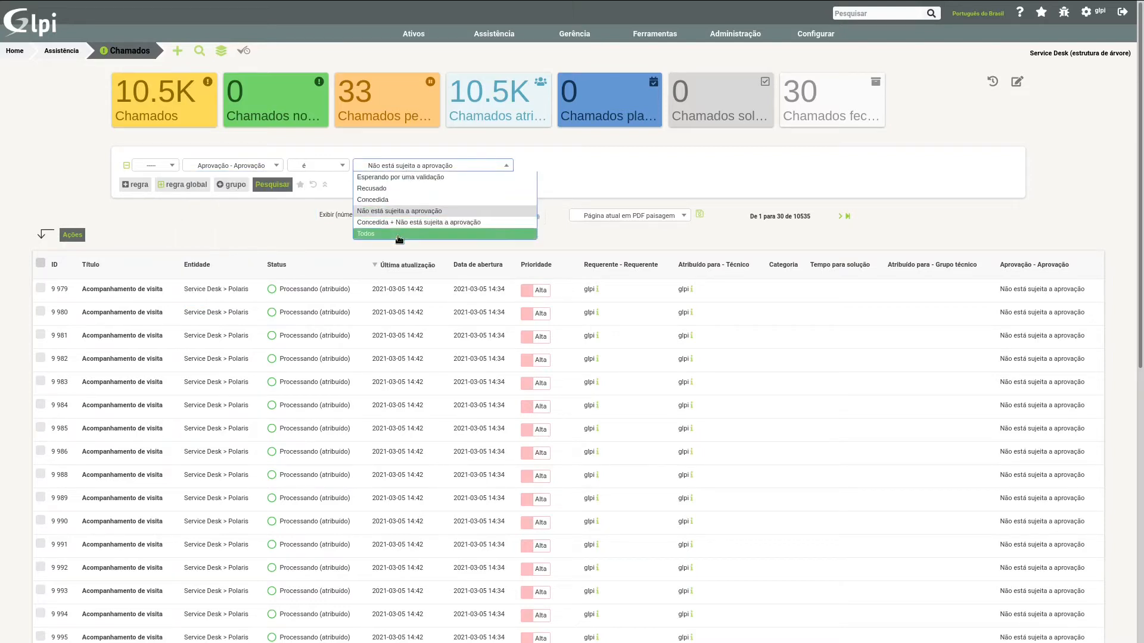
left_click(403, 225)
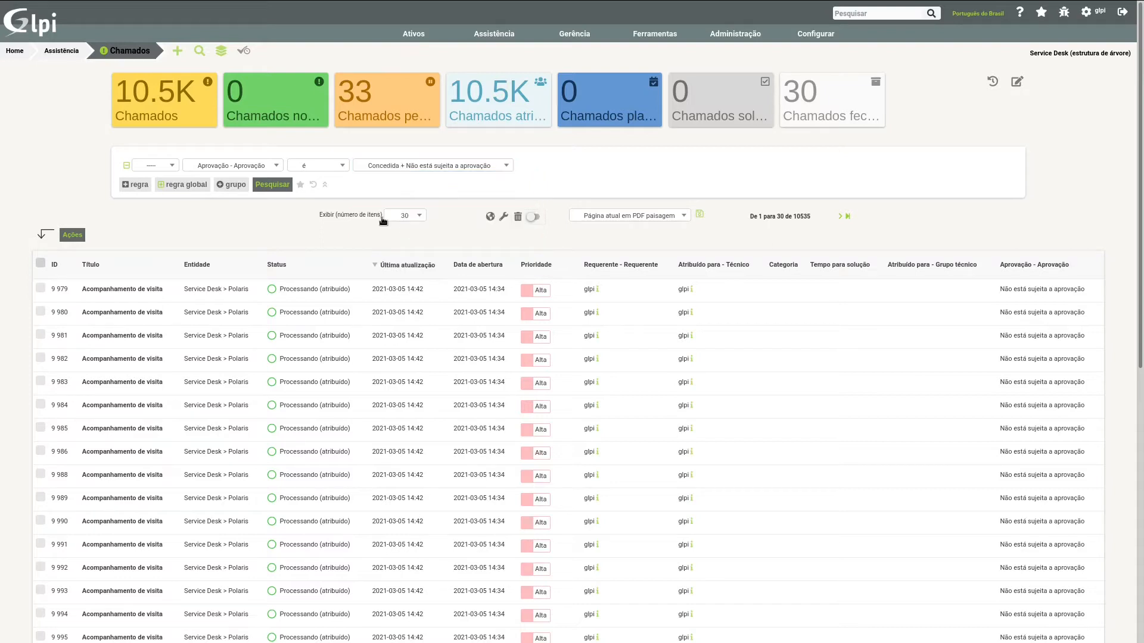
left_click(274, 186)
left_click_drag(1021, 290, 1033, 290)
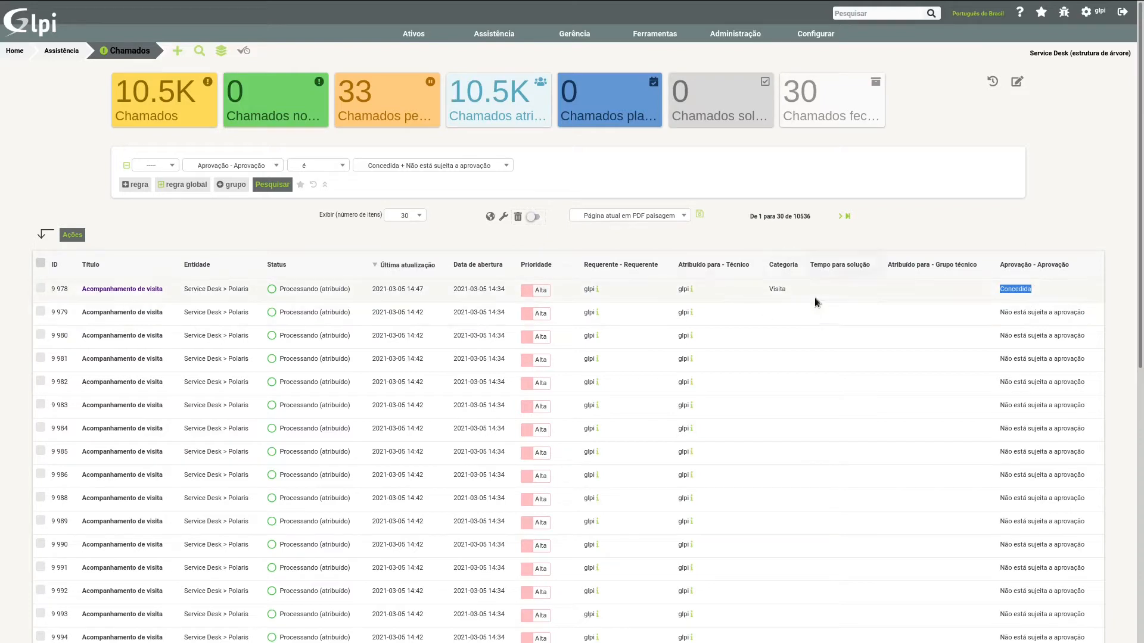
left_click_drag(767, 290, 1036, 294)
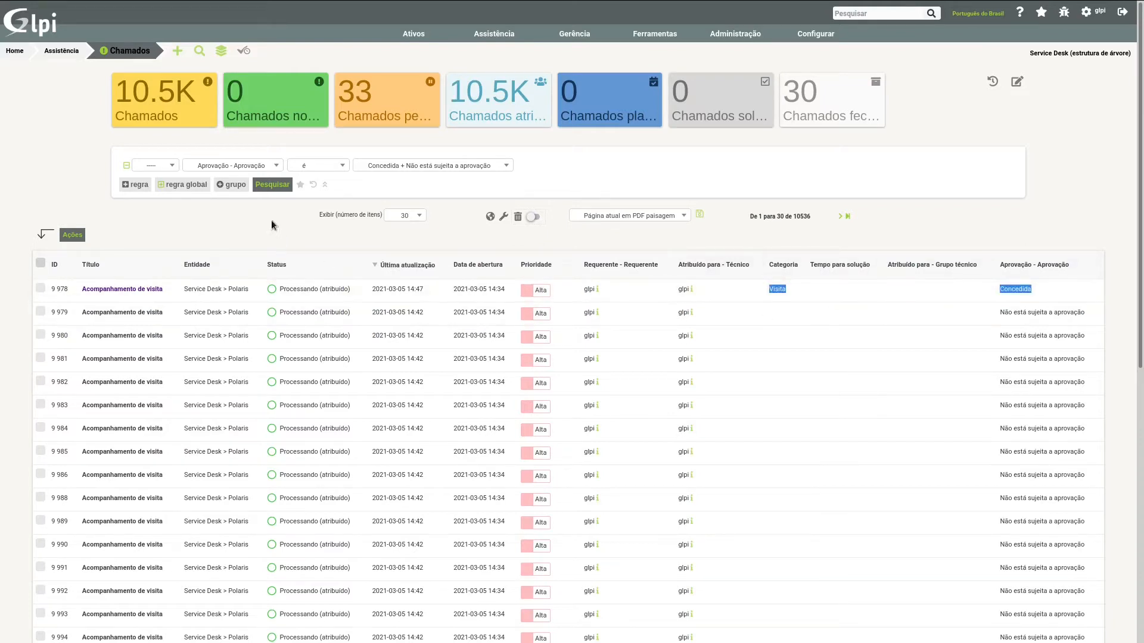
Step: Change the criterion to Status de aprovação with the value Todos and run the search
left_click(243, 169)
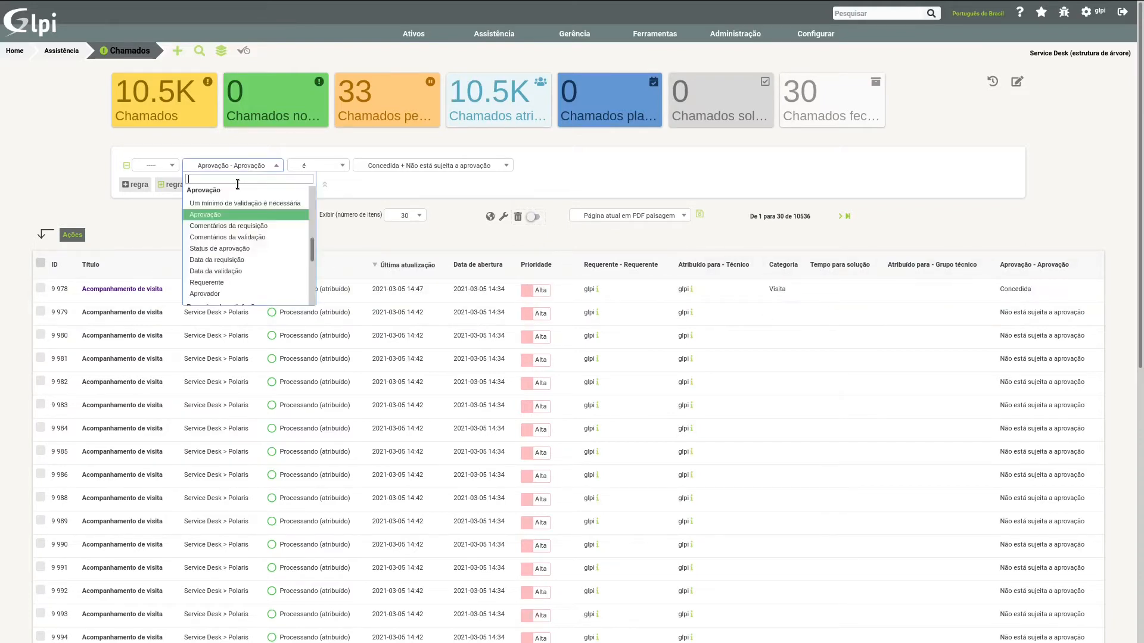
left_click(220, 250)
left_click(408, 167)
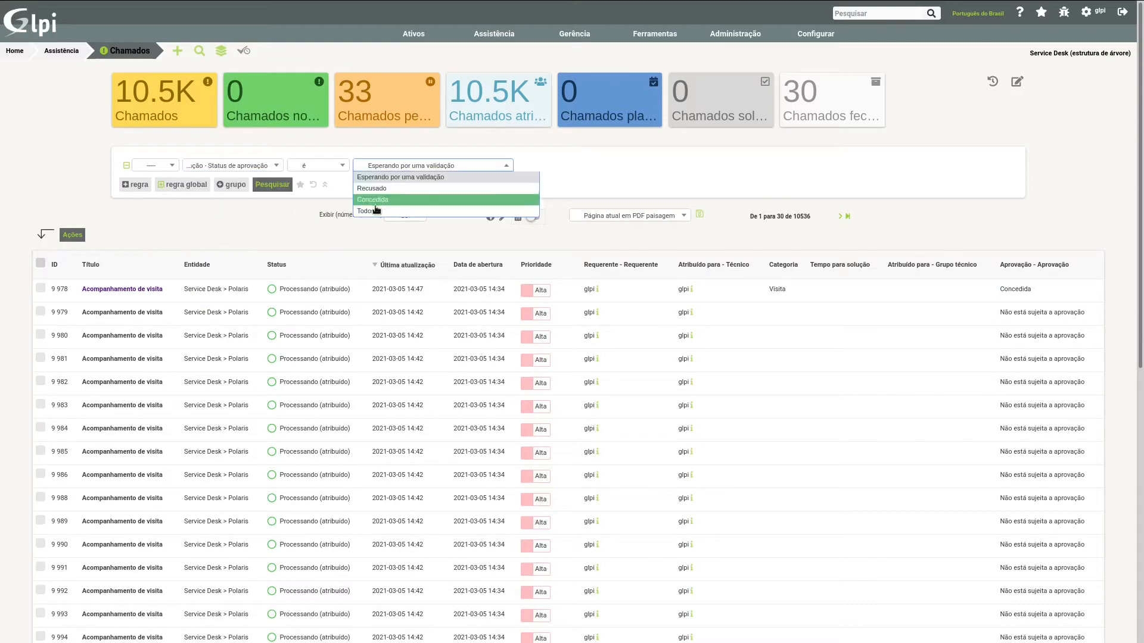
left_click(375, 210)
left_click(267, 185)
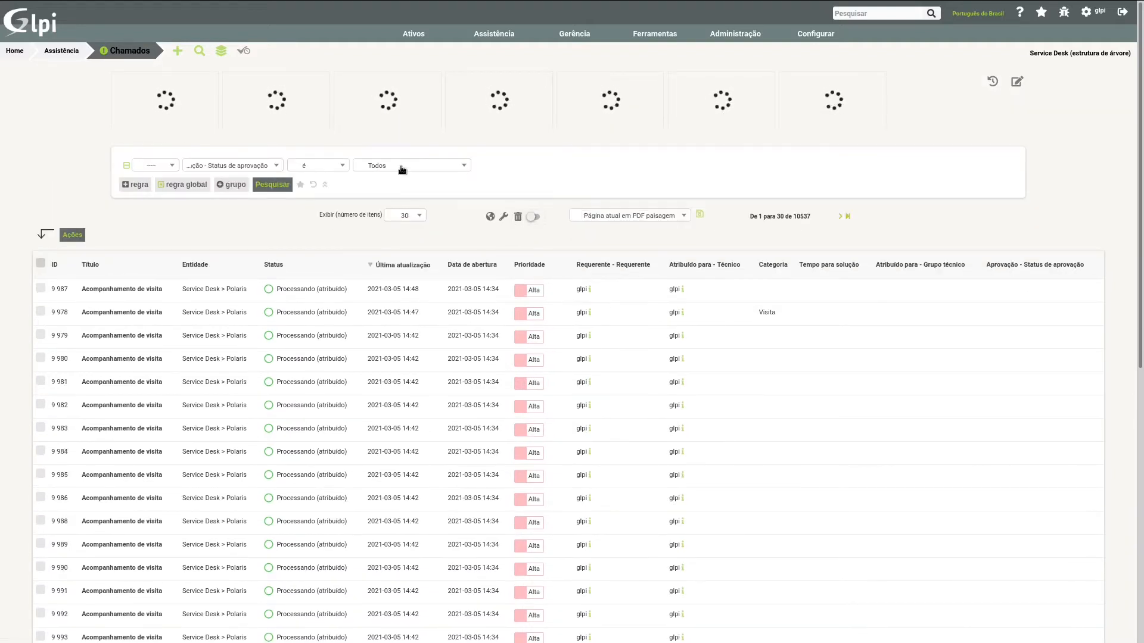
Step: Search for tickets whose Status de aprovação é Concedida
left_click(396, 166)
left_click(381, 201)
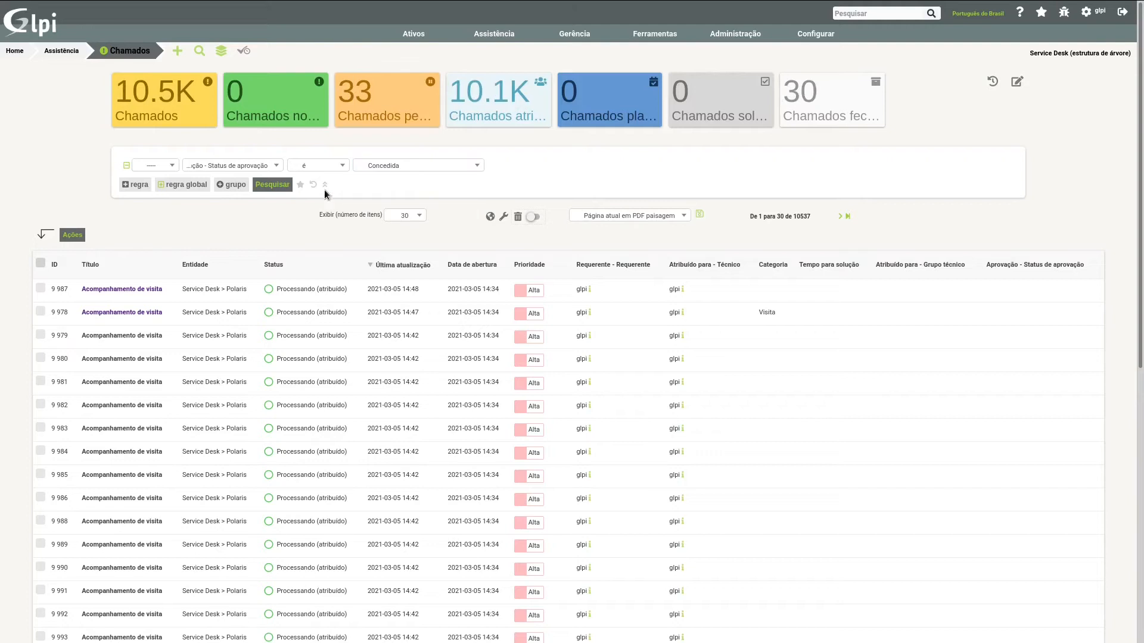
left_click(280, 187)
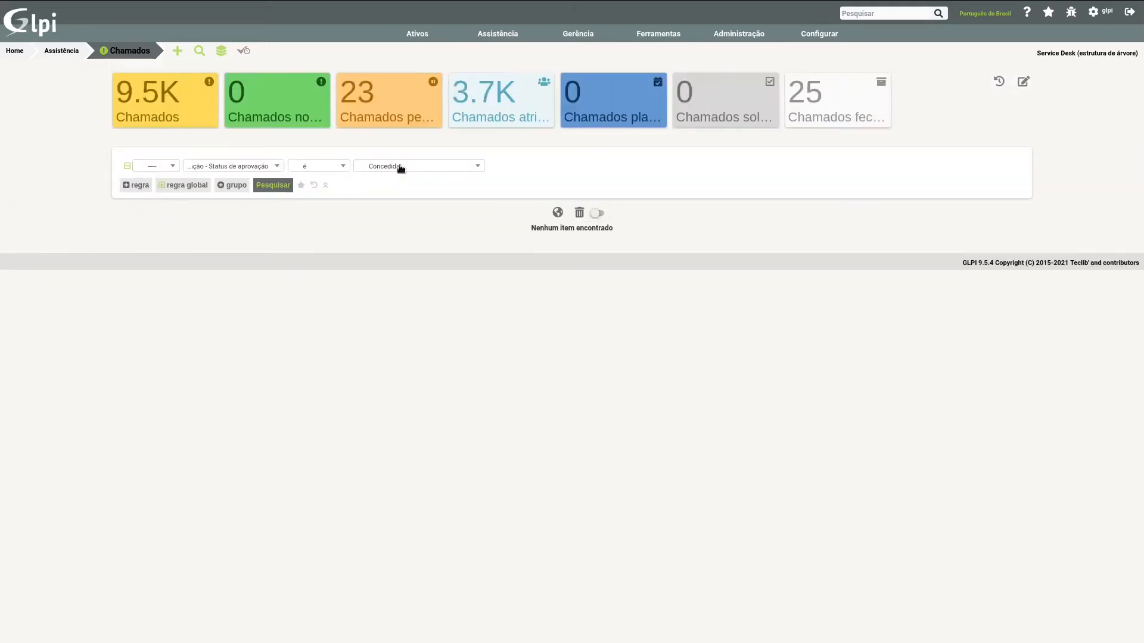
Step: Search for tickets whose Status de aprovação é Recusado
left_click(401, 168)
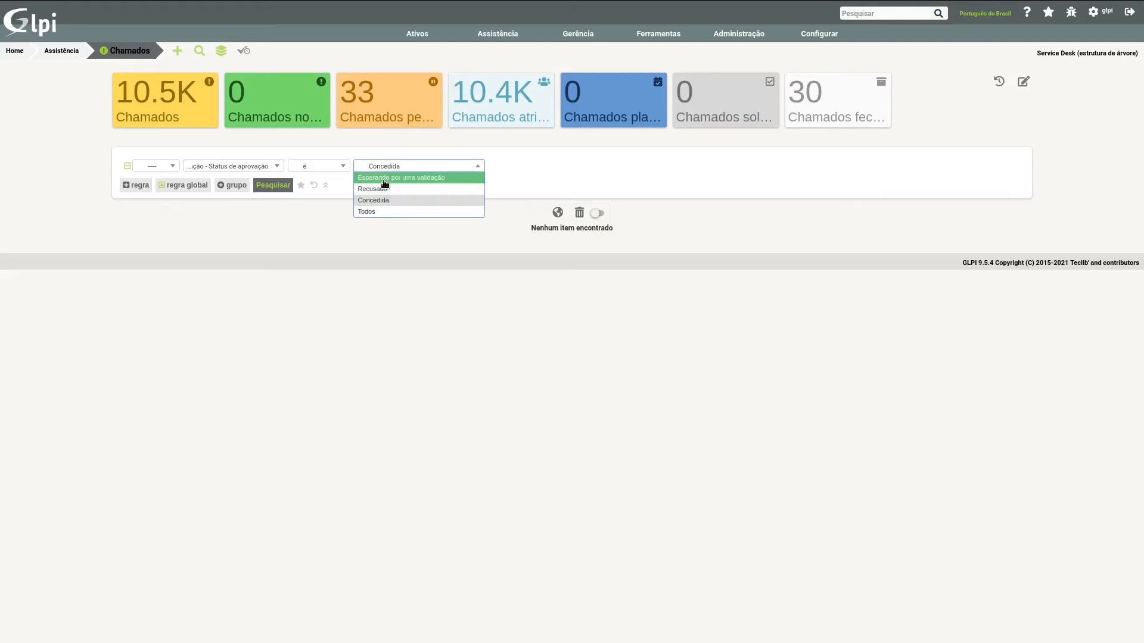
left_click(383, 191)
left_click(271, 188)
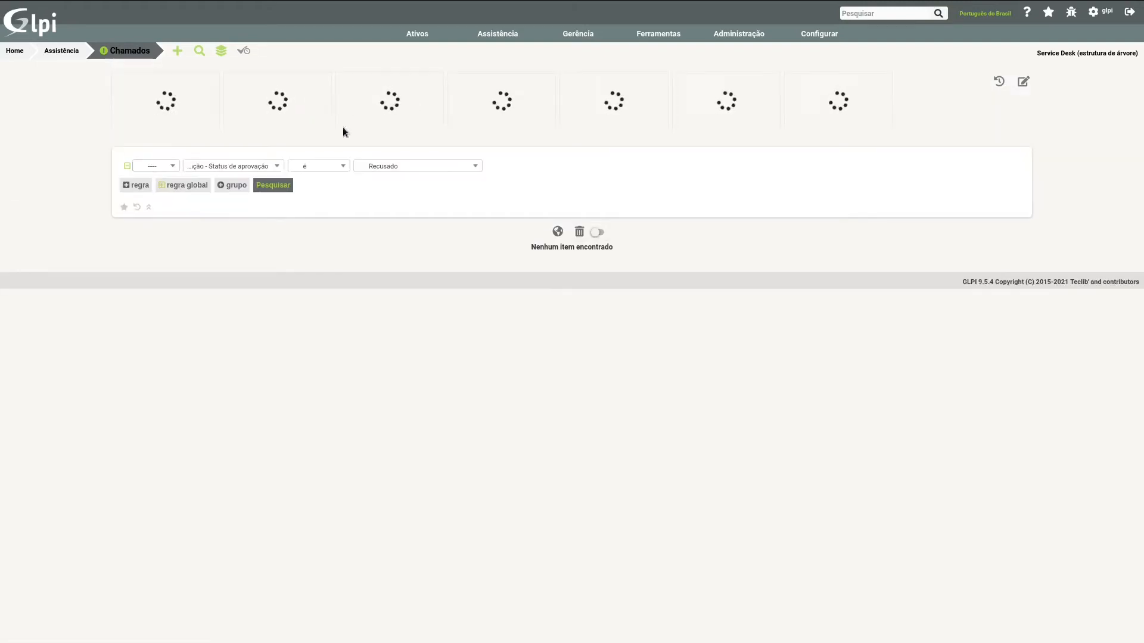
Step: Change the criterion to the approval's Requerente with the value tech and run the search
left_click(255, 169)
scroll(232, 221, "up", 1)
scroll(231, 222, "up", 2)
scroll(240, 188, "down", 1)
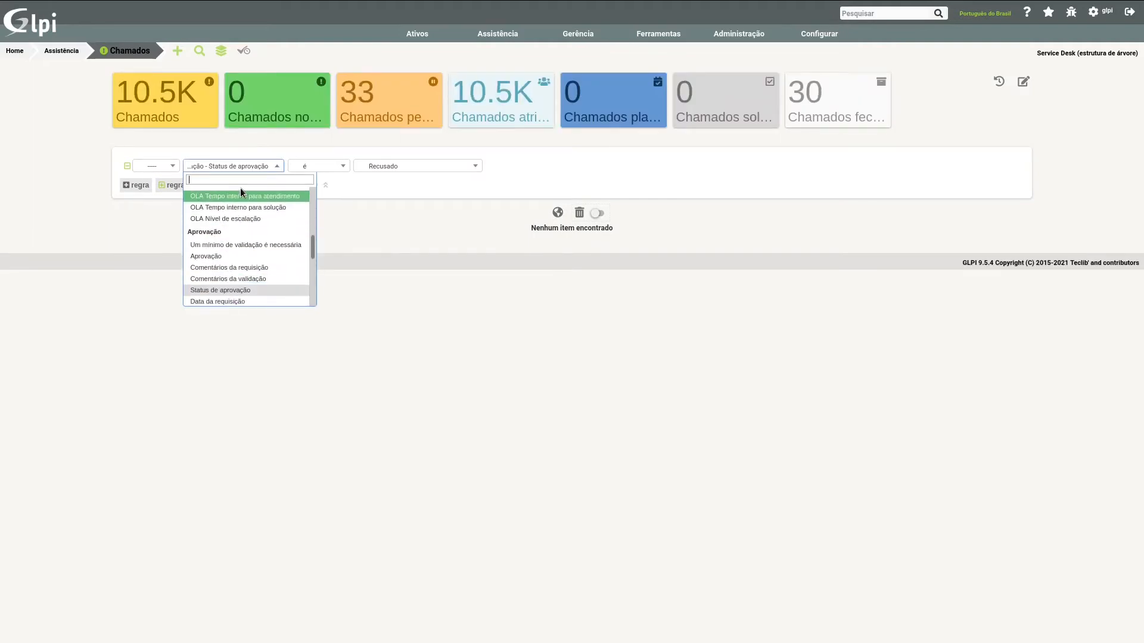
scroll(240, 188, "down", 1)
type("aprova")
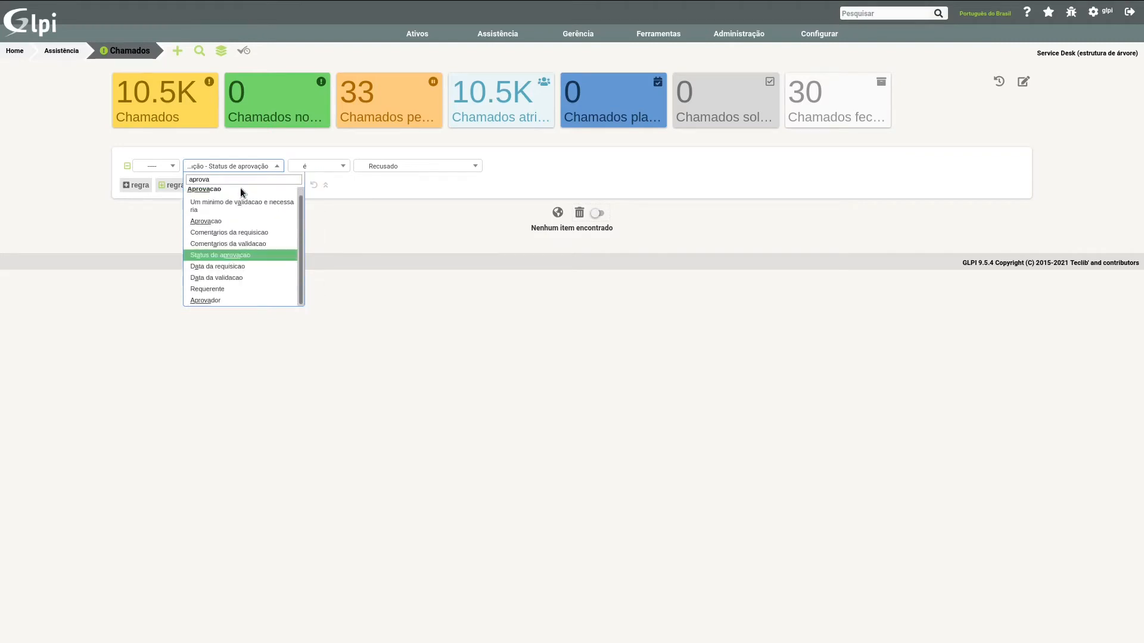
left_click(221, 291)
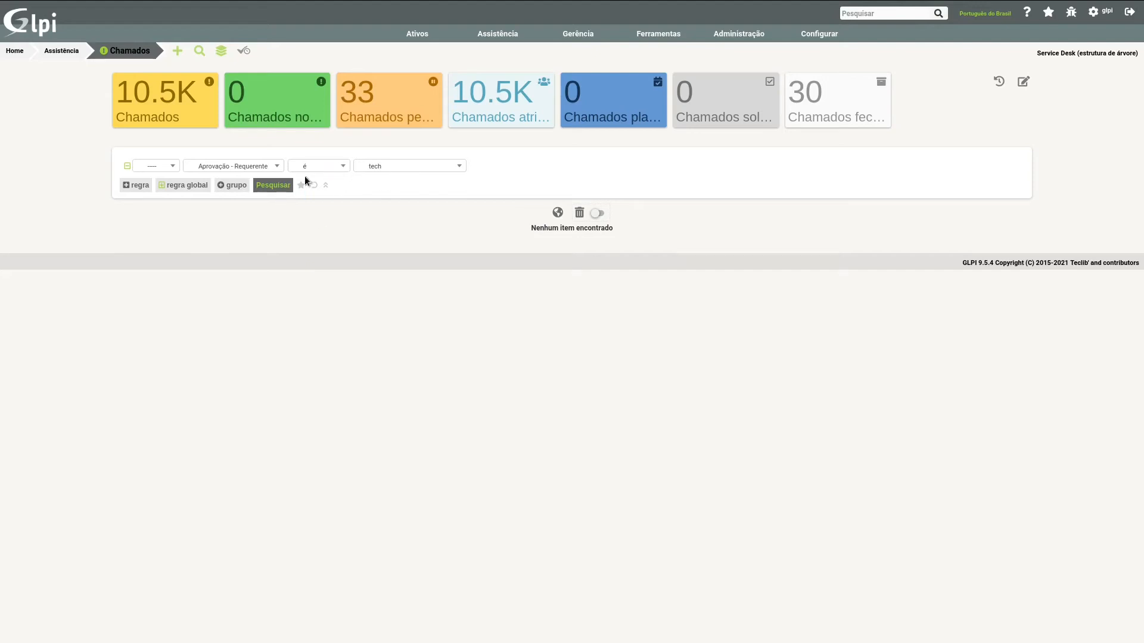
left_click(275, 185)
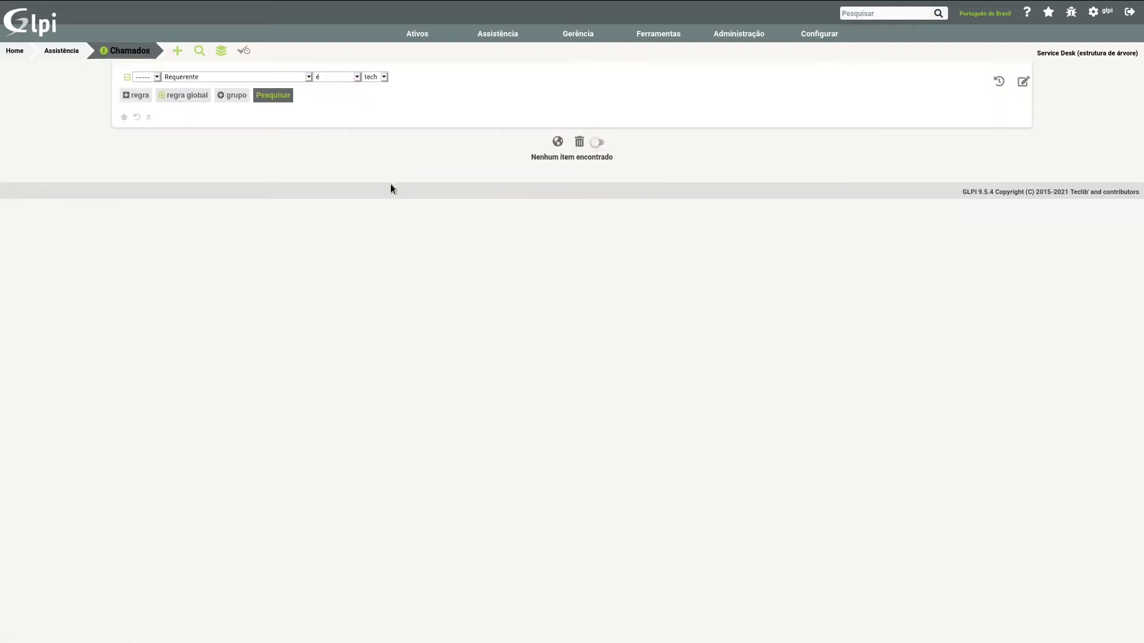
Step: View the criterion's logical operator options, leave the operator blank, and reset the search criteria
left_click(152, 166)
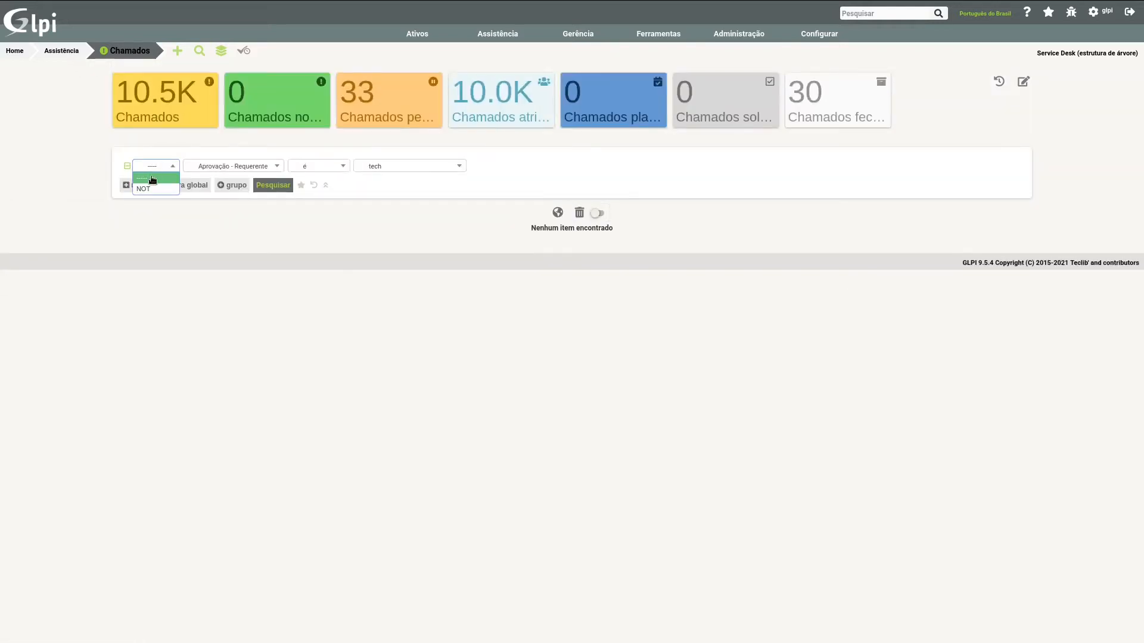
left_click(152, 179)
left_click(314, 186)
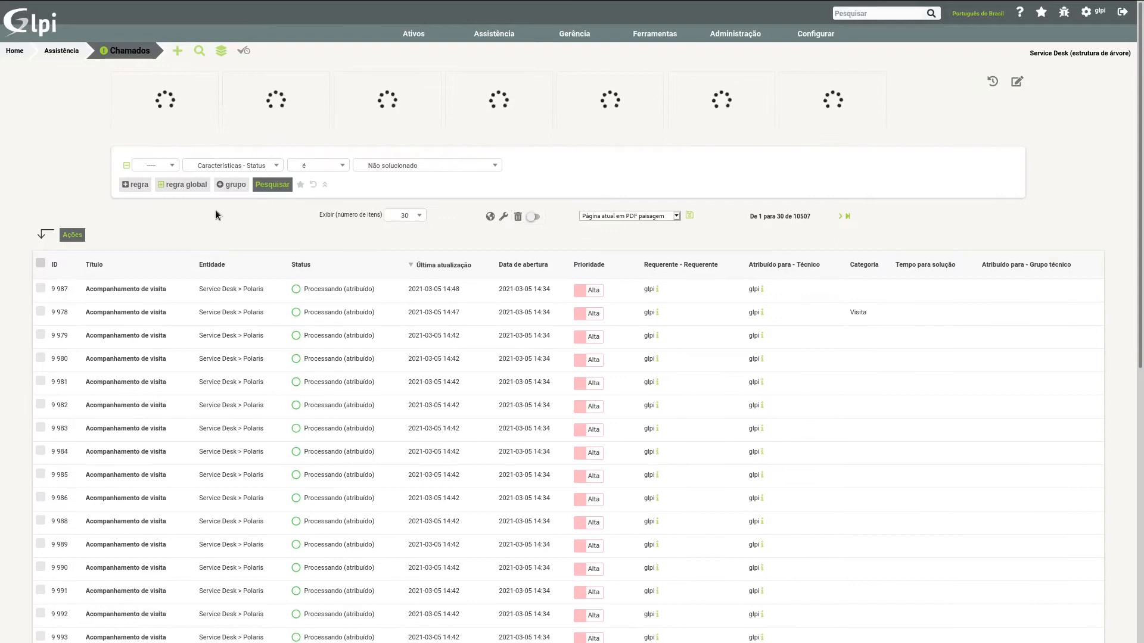
Step: Change the search criterion to Data de abertura with the operator antes and the value Especifique uma data
left_click(249, 168)
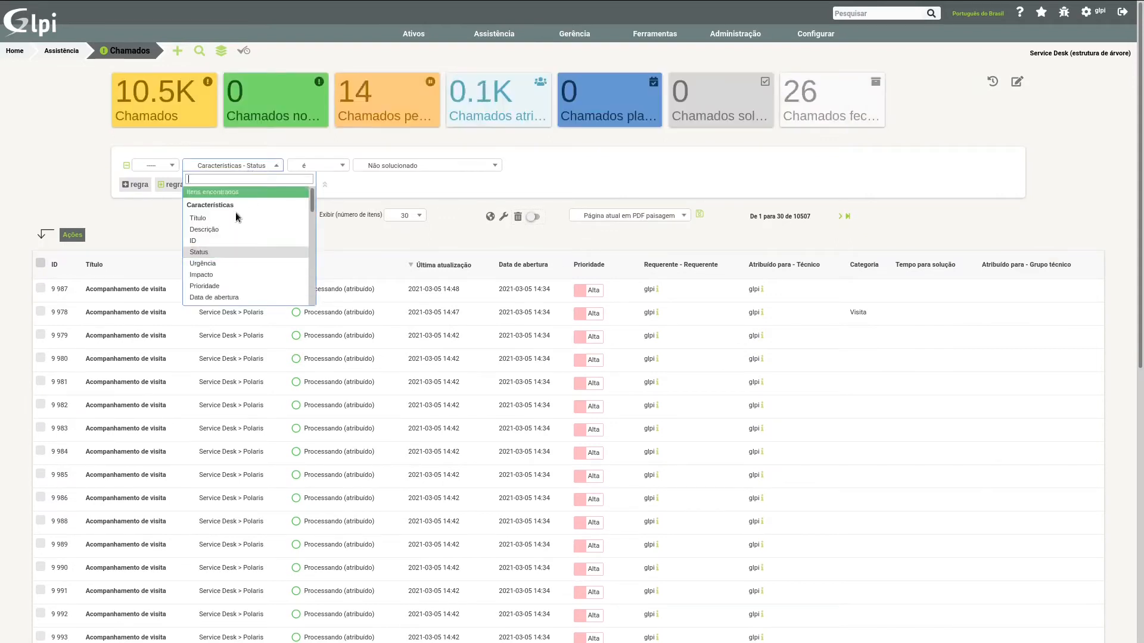
left_click(224, 298)
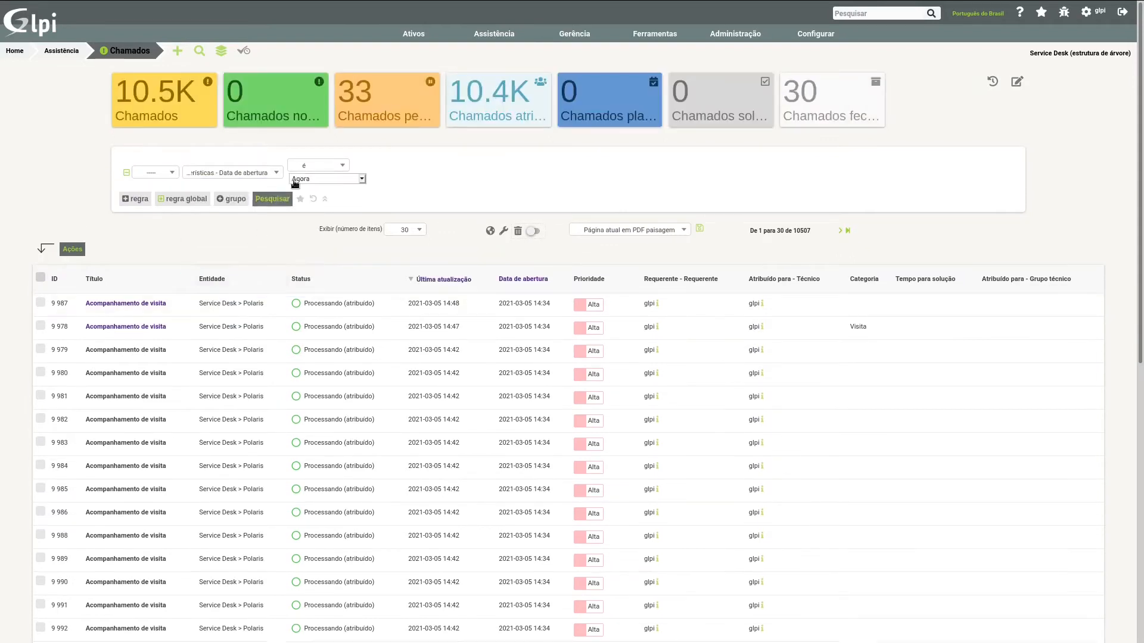
left_click(316, 170)
left_click(322, 196)
left_click(324, 182)
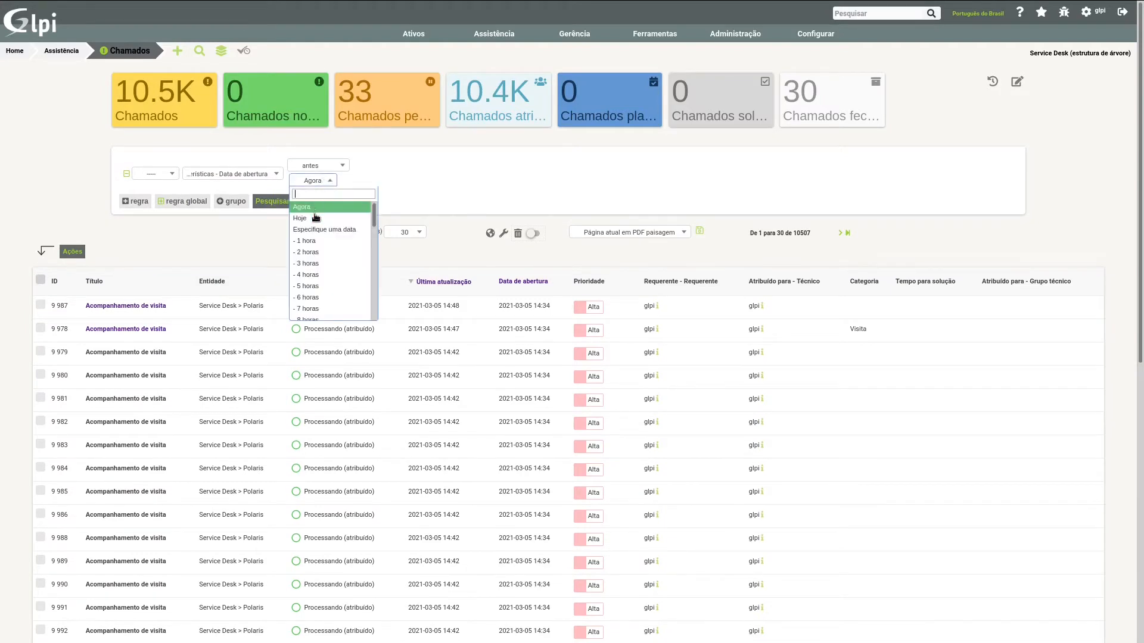
mouse_move(374, 221)
left_mouse_down()
mouse_move(370, 306)
mouse_move(373, 213)
left_mouse_up()
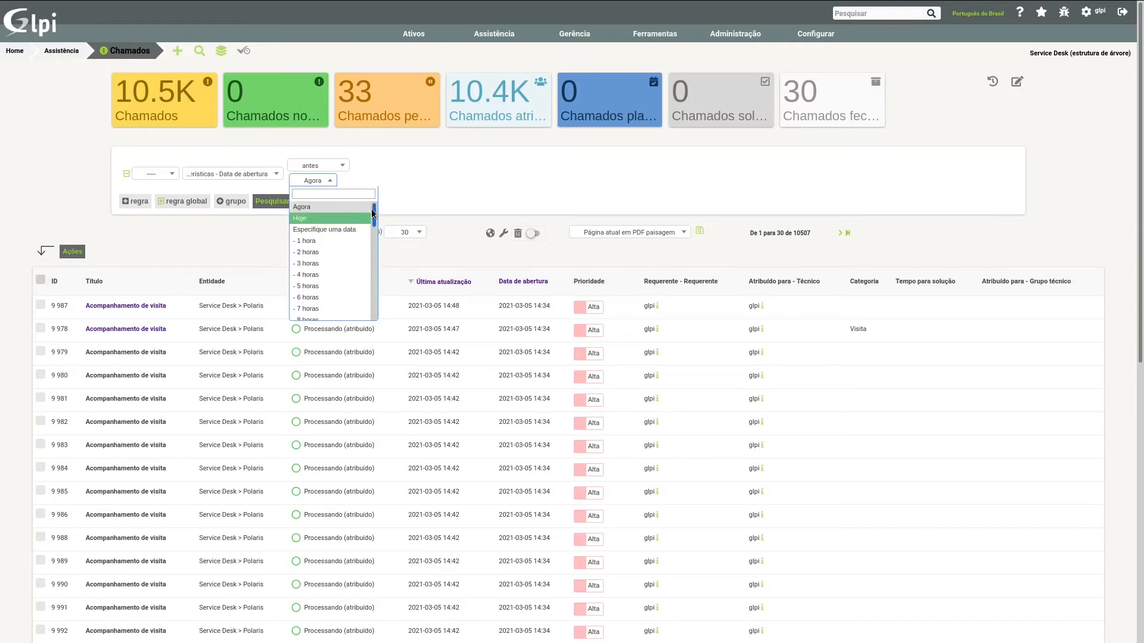
left_click(344, 229)
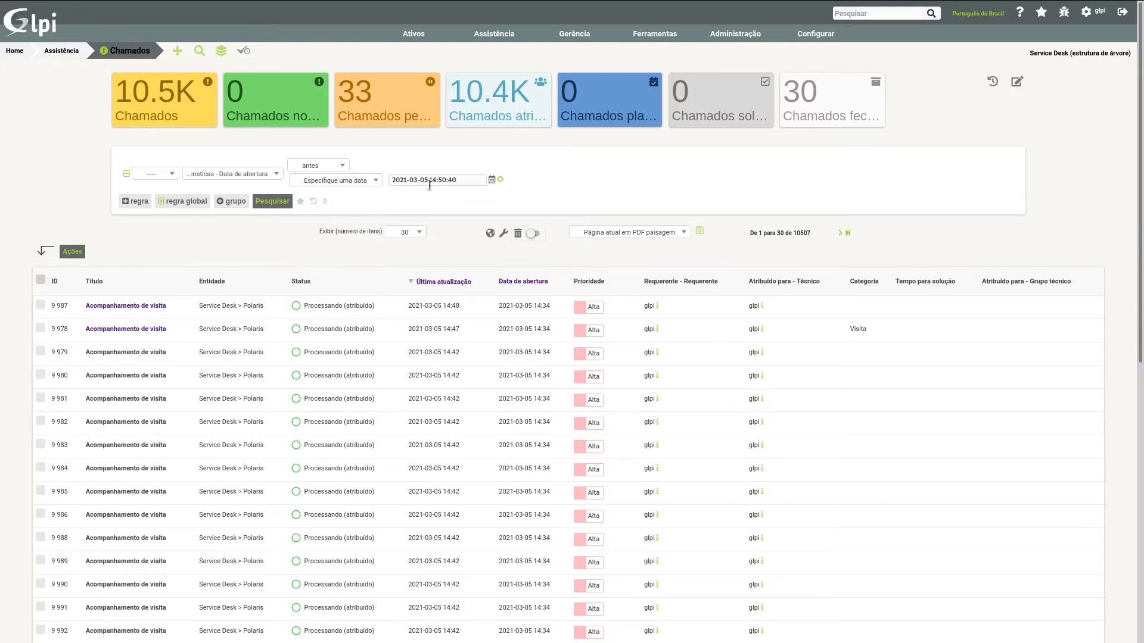
left_click(405, 181)
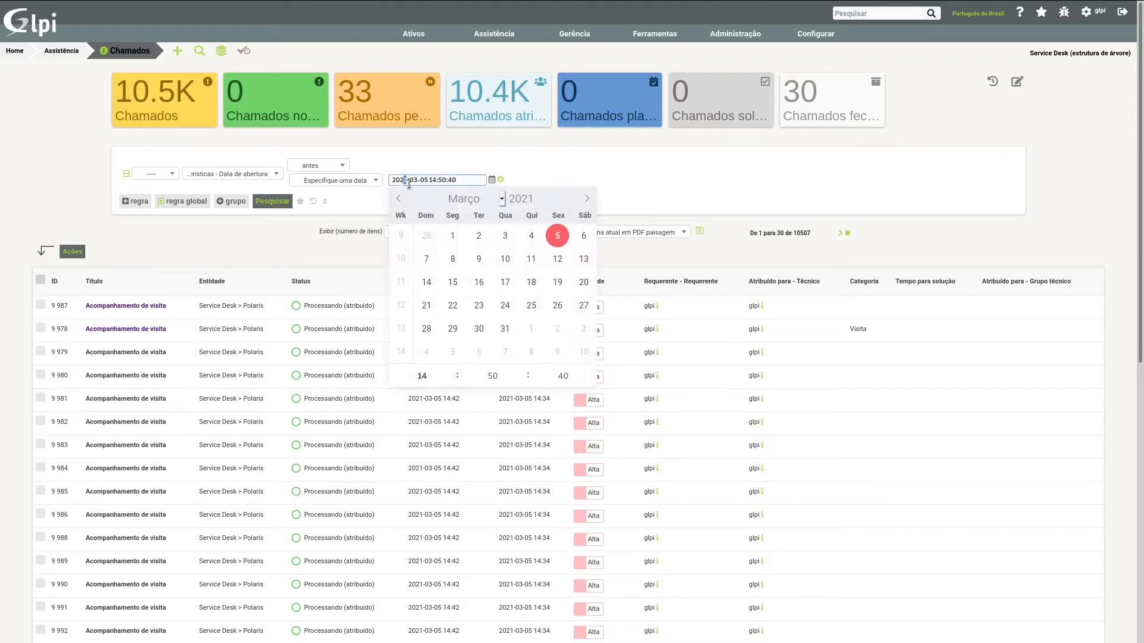
left_click(567, 163)
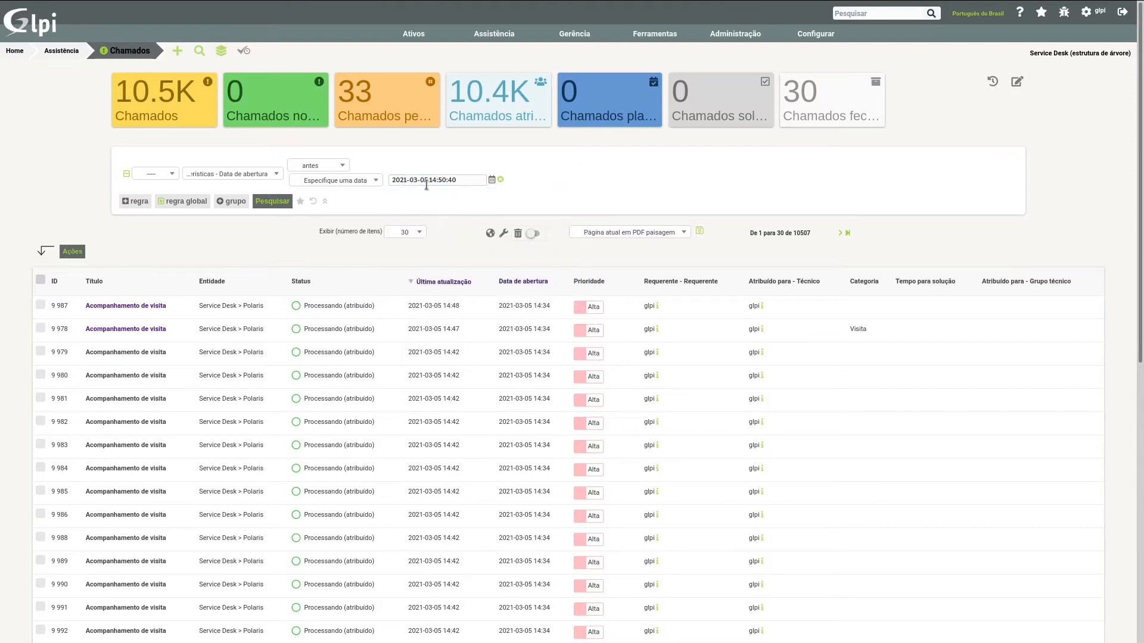
left_click(405, 180)
key("Delete")
type("0")
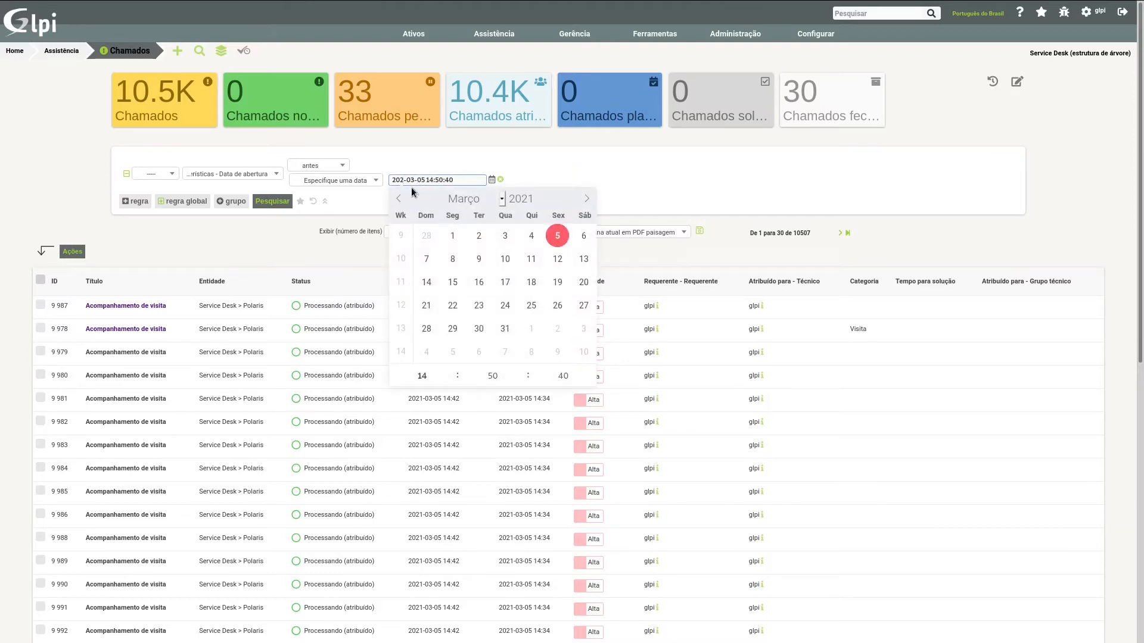
key("Return")
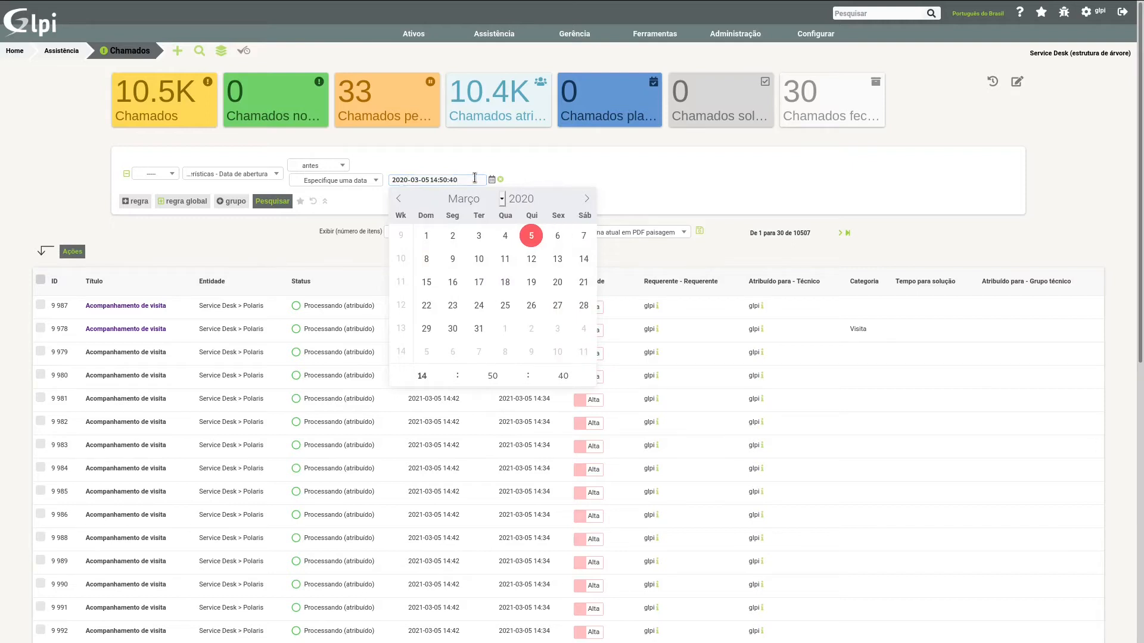
left_click(531, 235)
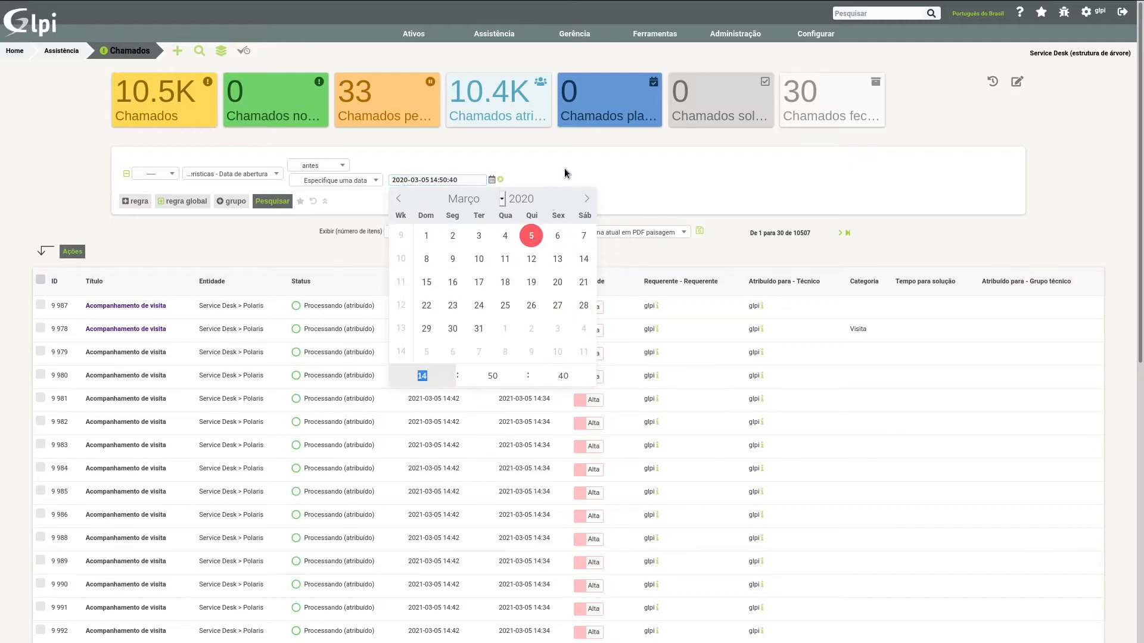
left_click(564, 168)
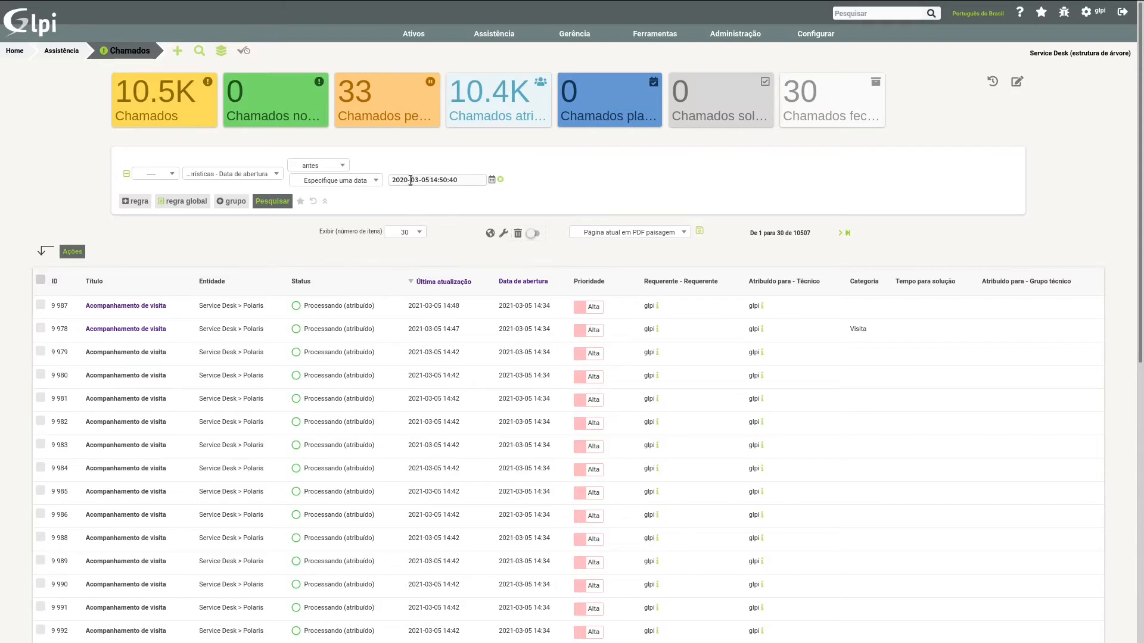
left_click(281, 205)
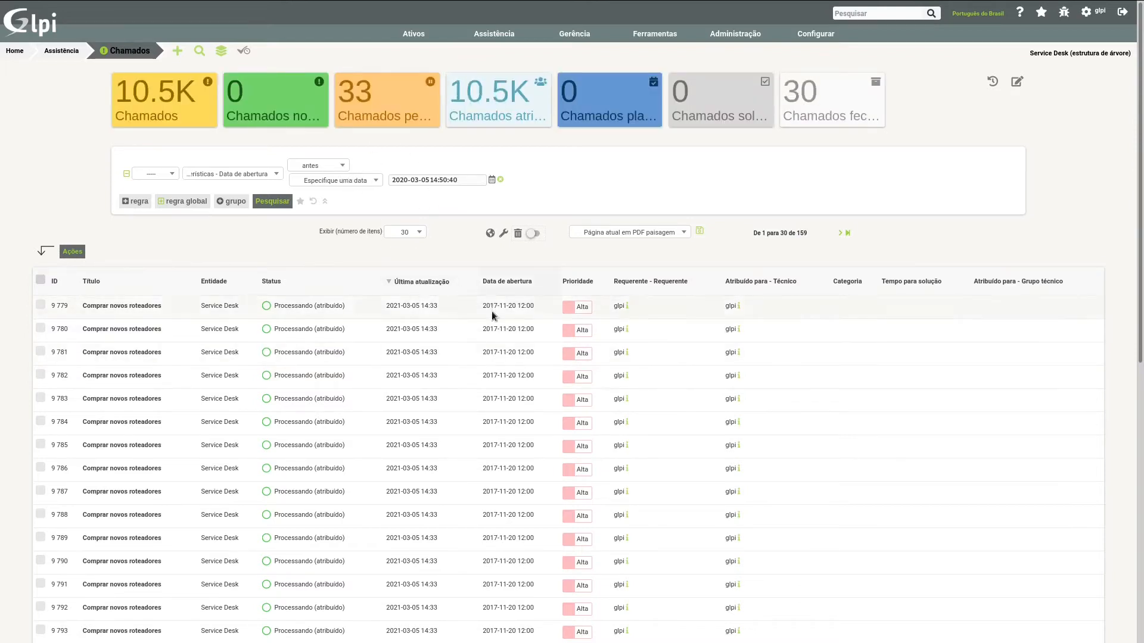
left_click(404, 180)
key("BackSpace")
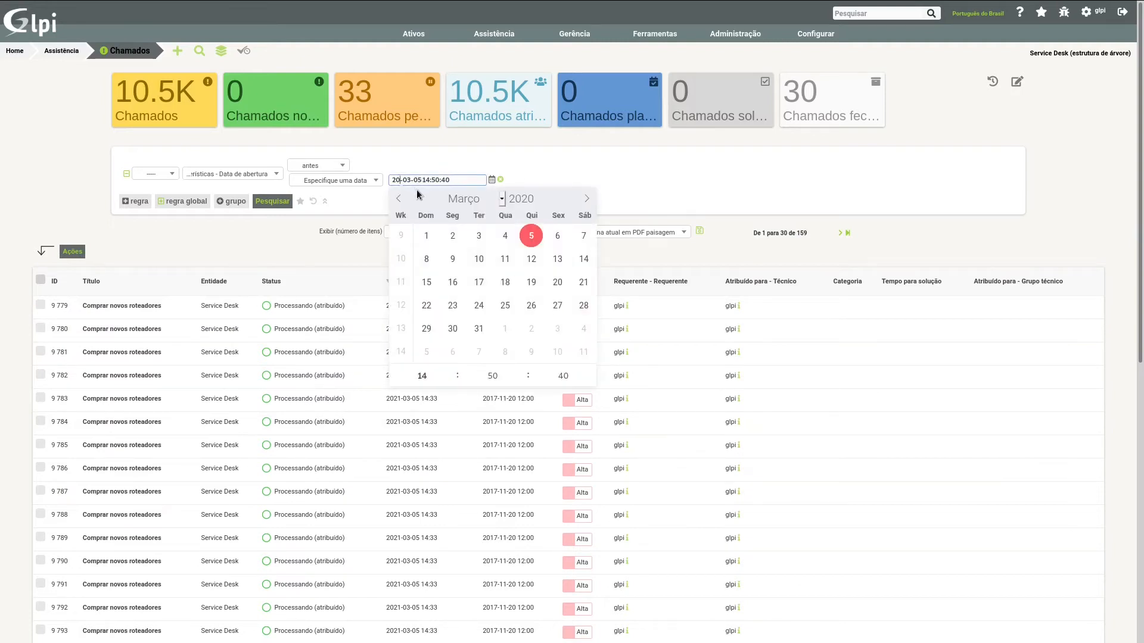
type("17")
key("Return")
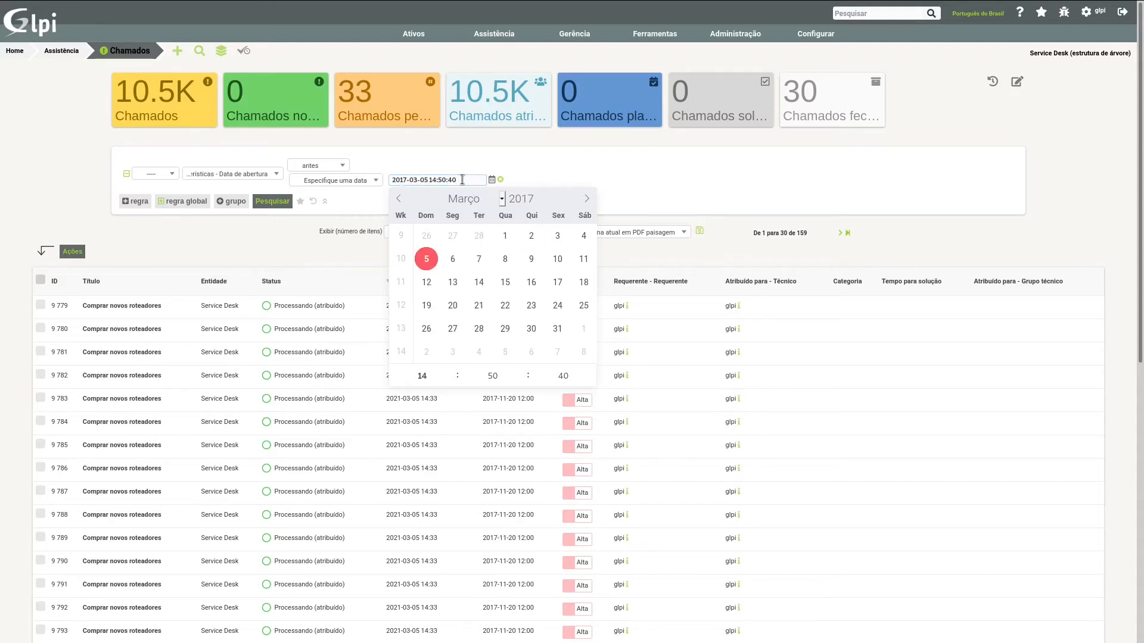
left_click(538, 168)
left_click(289, 205)
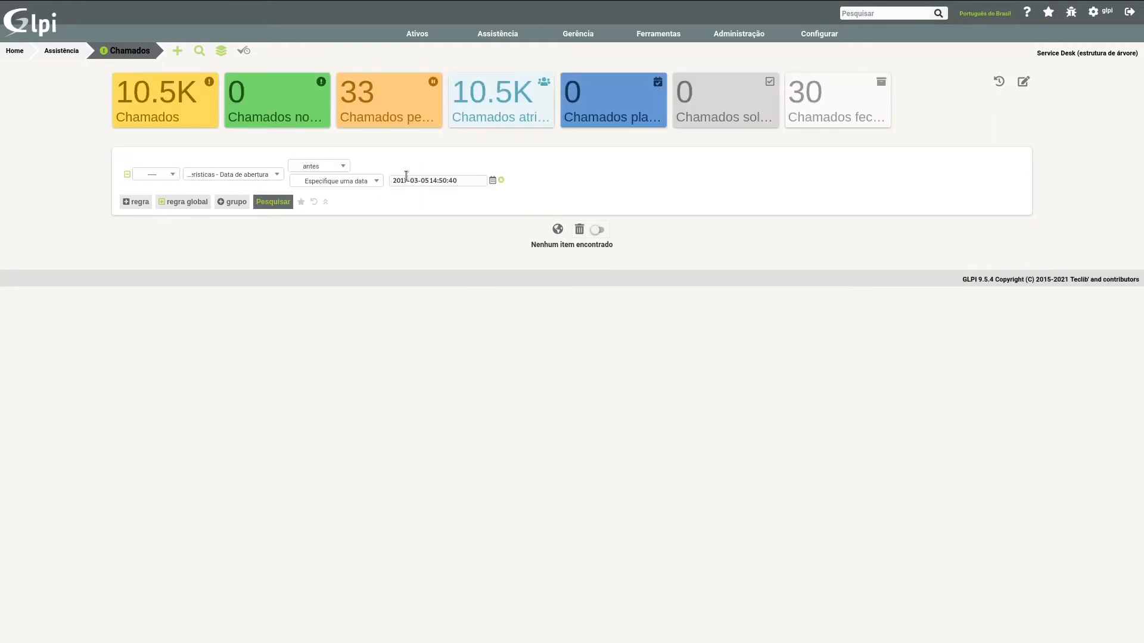
left_click(418, 181)
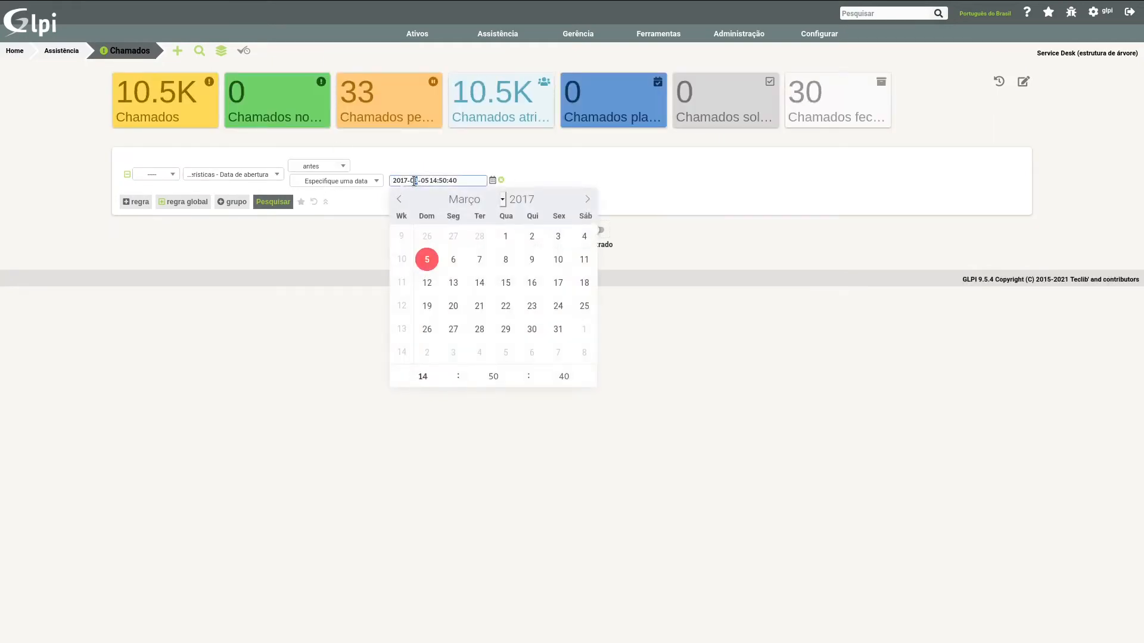
type("12")
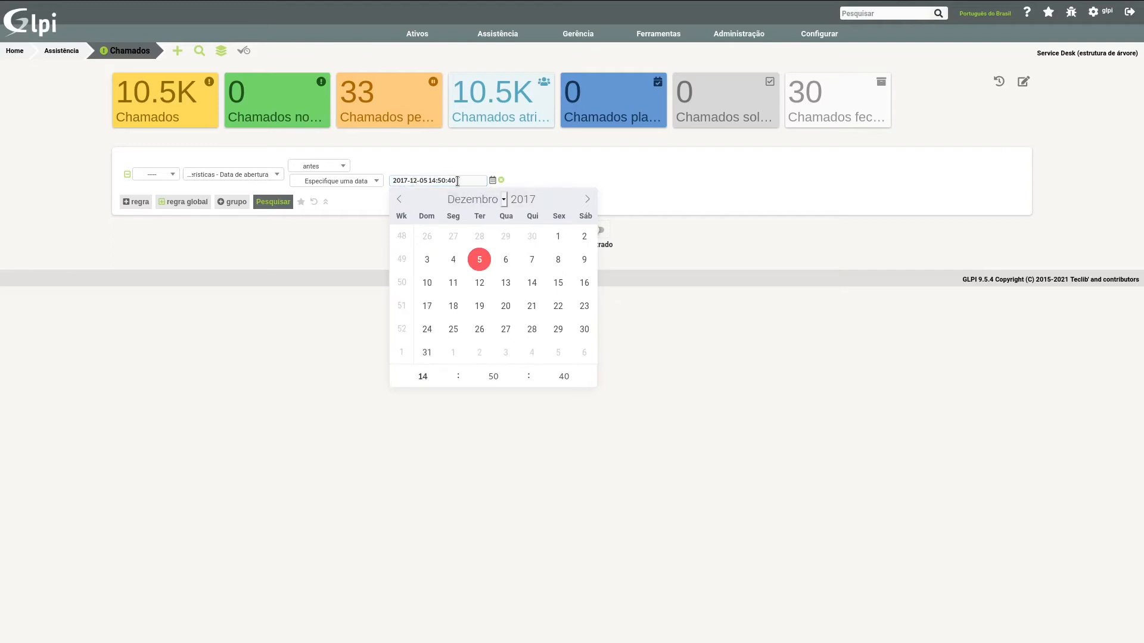
left_click(554, 165)
left_click(267, 204)
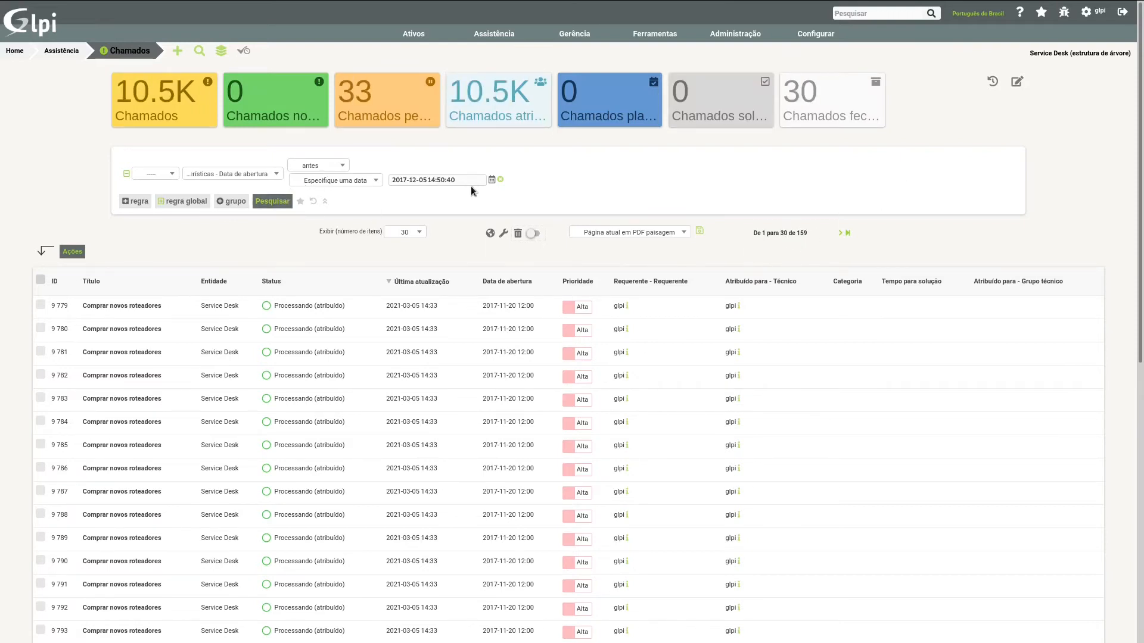
Step: Select tickets 9 804 to 9 807 and update their Status to Pendente with a bulk action
scroll(232, 395, "down", 8)
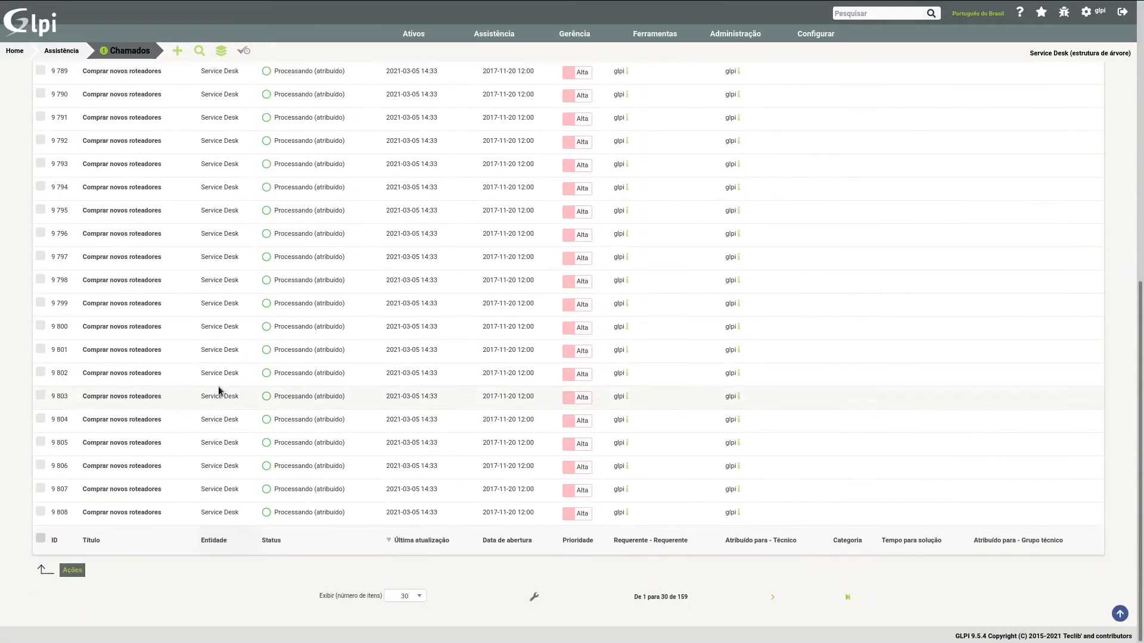
left_click_drag(39, 472, 40, 419)
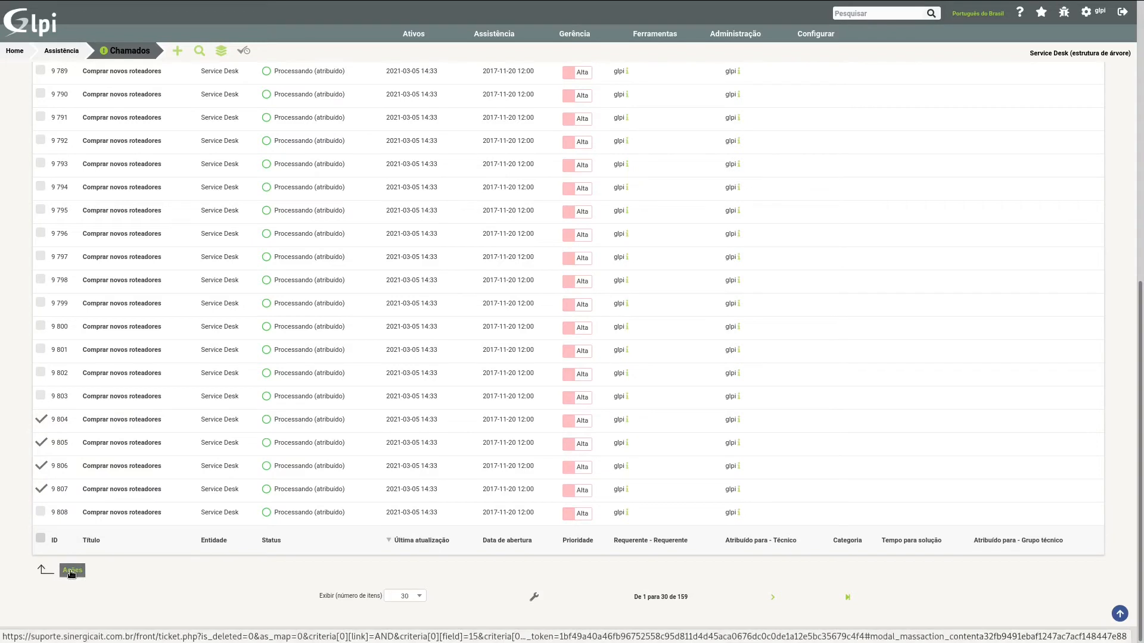
left_click(70, 576)
left_click(568, 236)
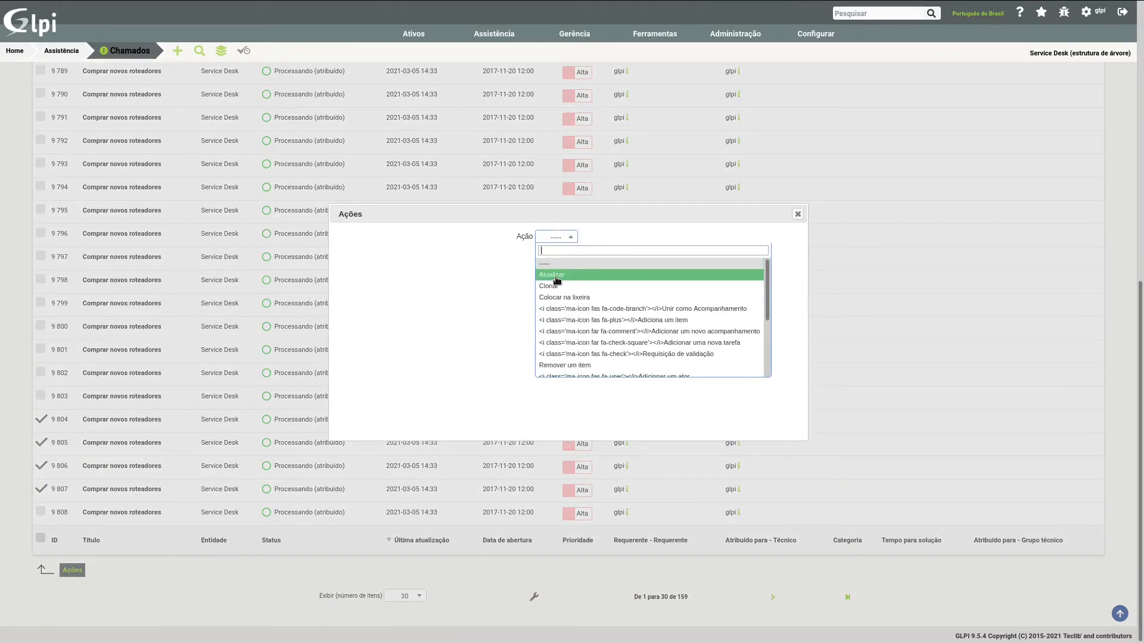
left_click(554, 276)
left_click(557, 271)
left_click(545, 327)
left_click(551, 287)
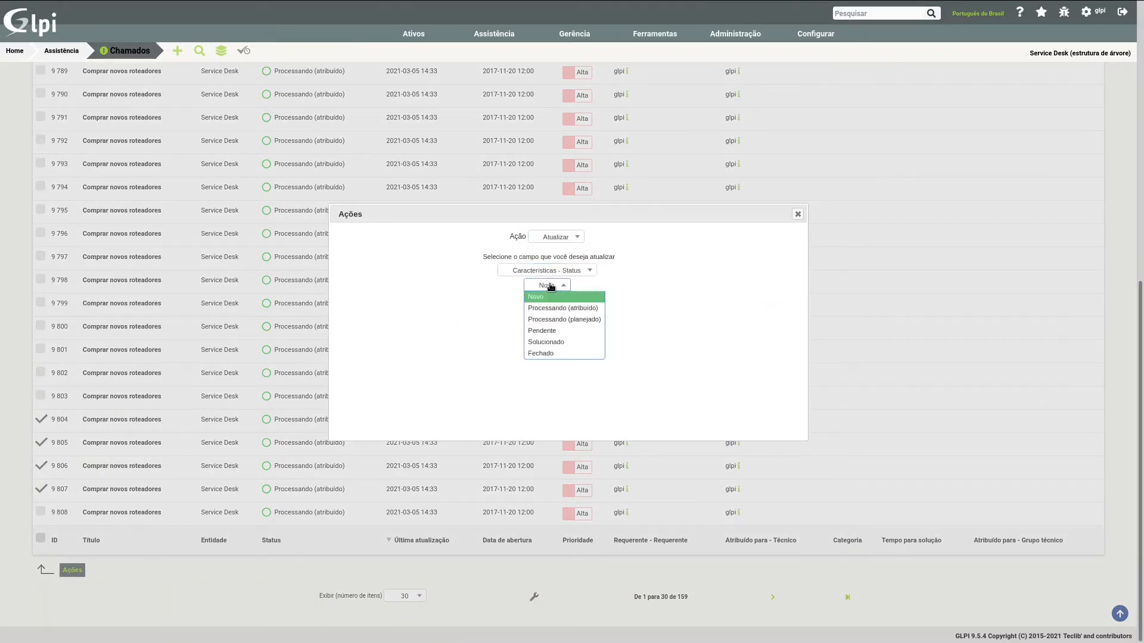
left_click(548, 331)
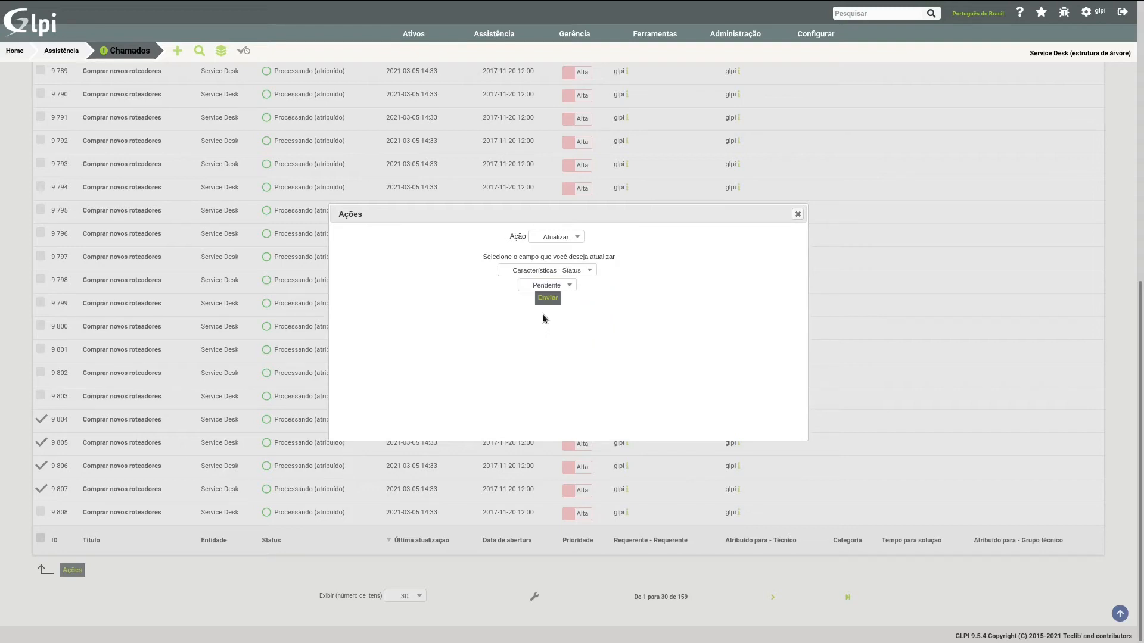
left_click(547, 298)
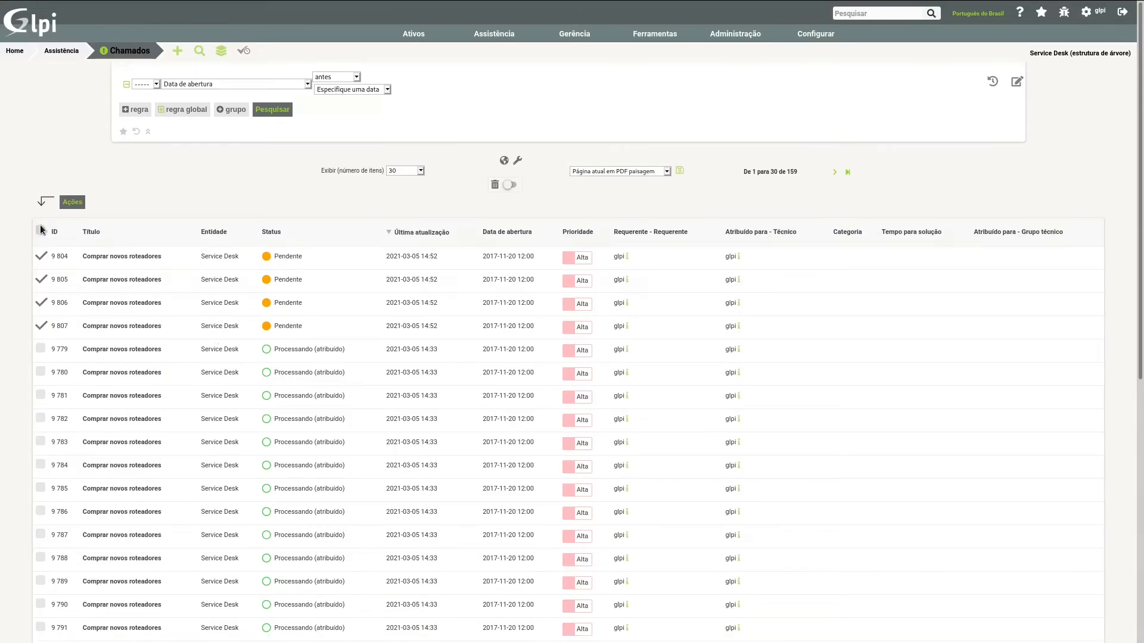
Step: Clear the selection of all tickets in the results list
double_click(42, 313)
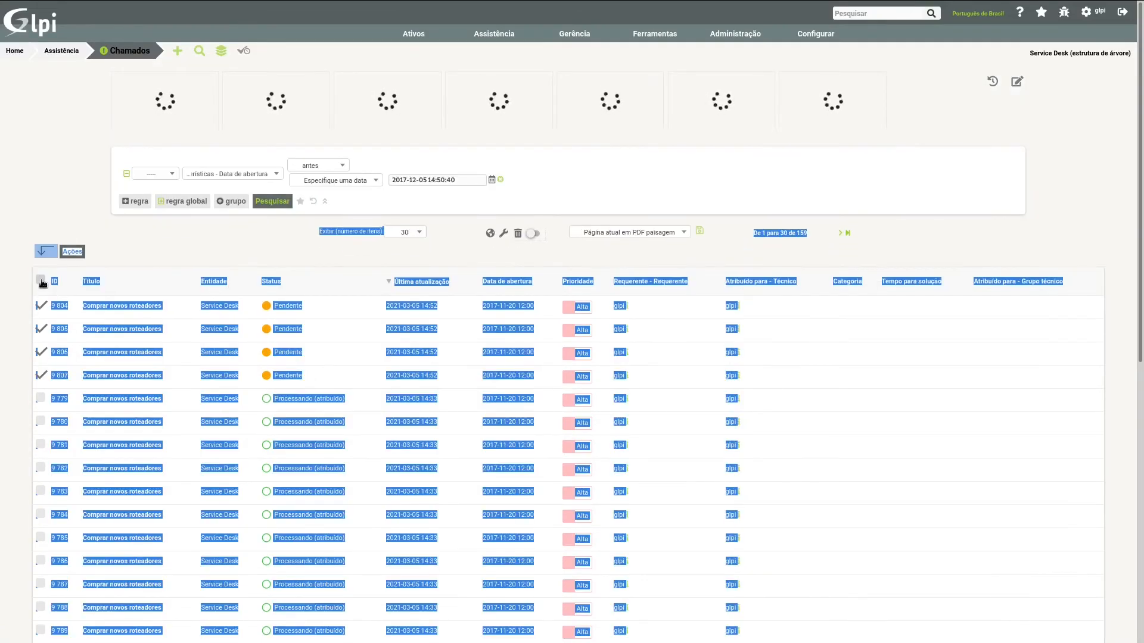
left_click(42, 282)
left_click(42, 281)
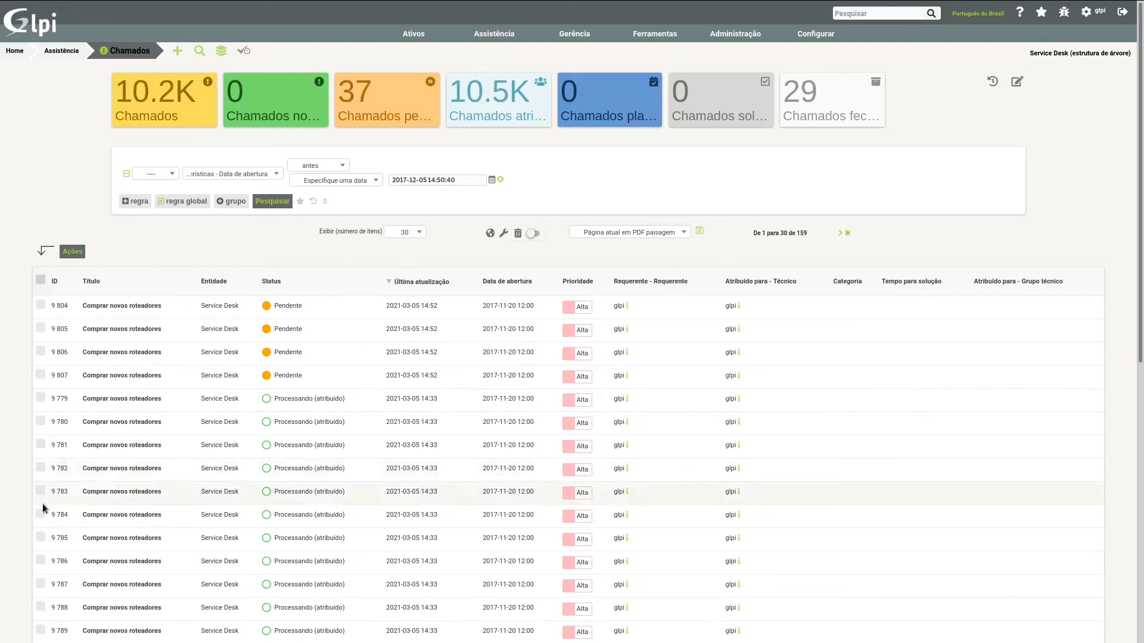
Step: Select tickets 9 782, 9 783 and 9 784 and bulk update their Status to Solucionado
left_click(41, 514)
left_click(41, 490)
left_click(40, 468)
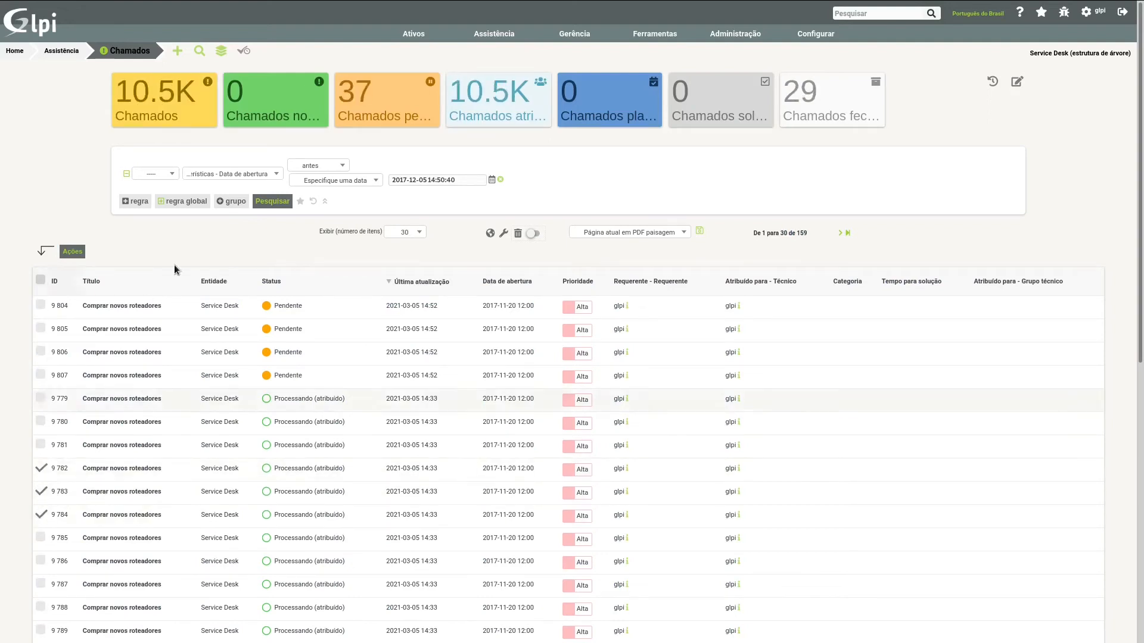
left_click(72, 252)
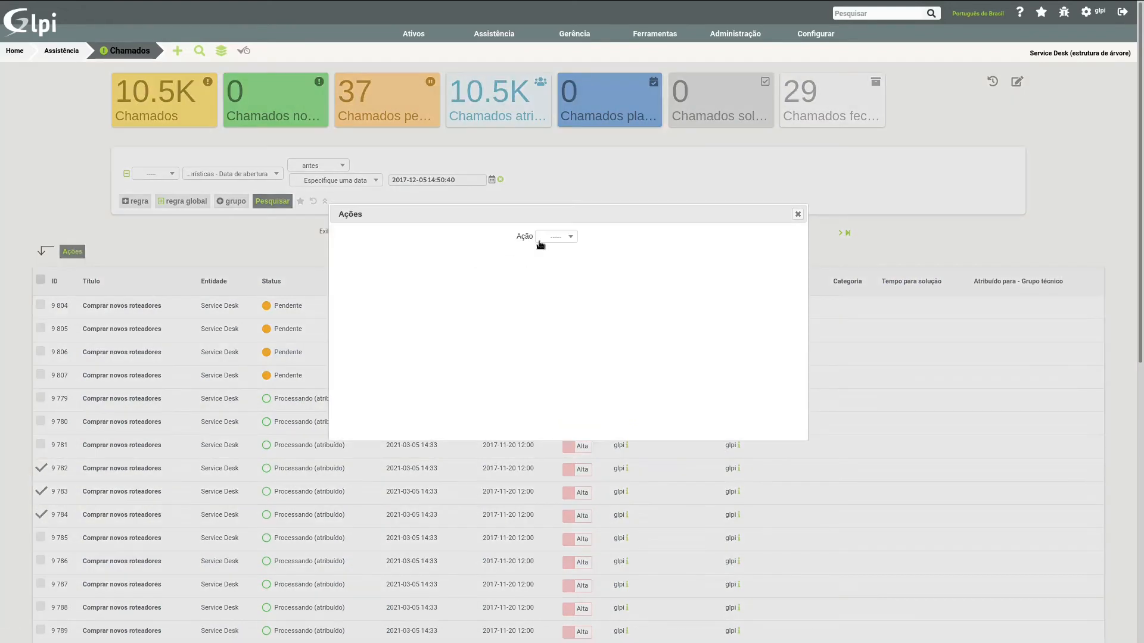
left_click(541, 238)
left_click(557, 276)
left_click(557, 271)
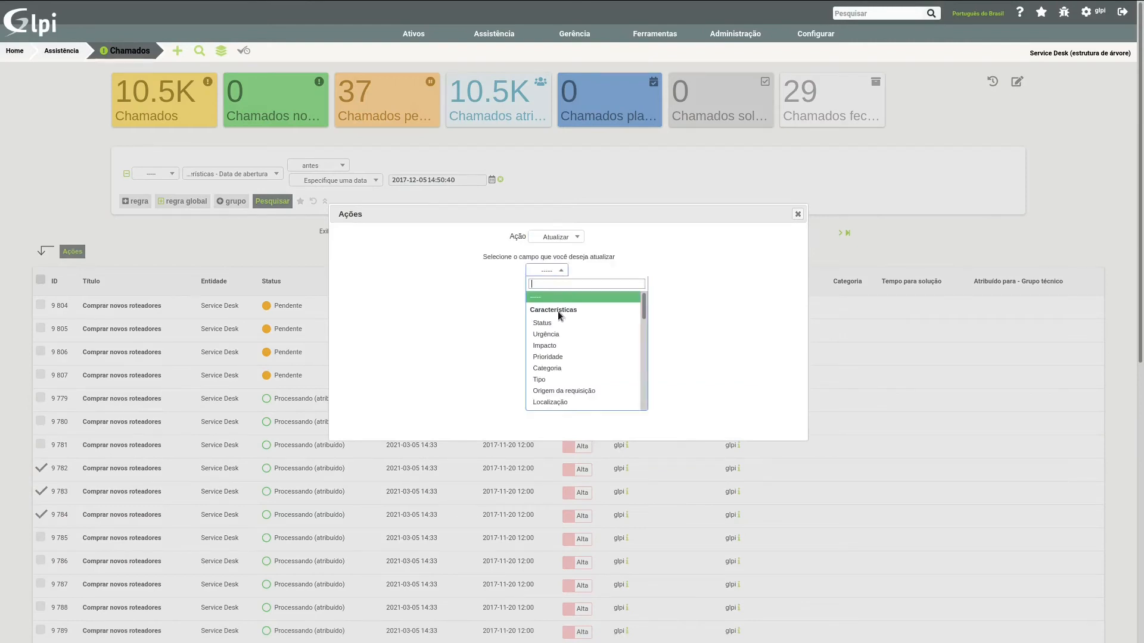
left_click(549, 326)
left_click(548, 285)
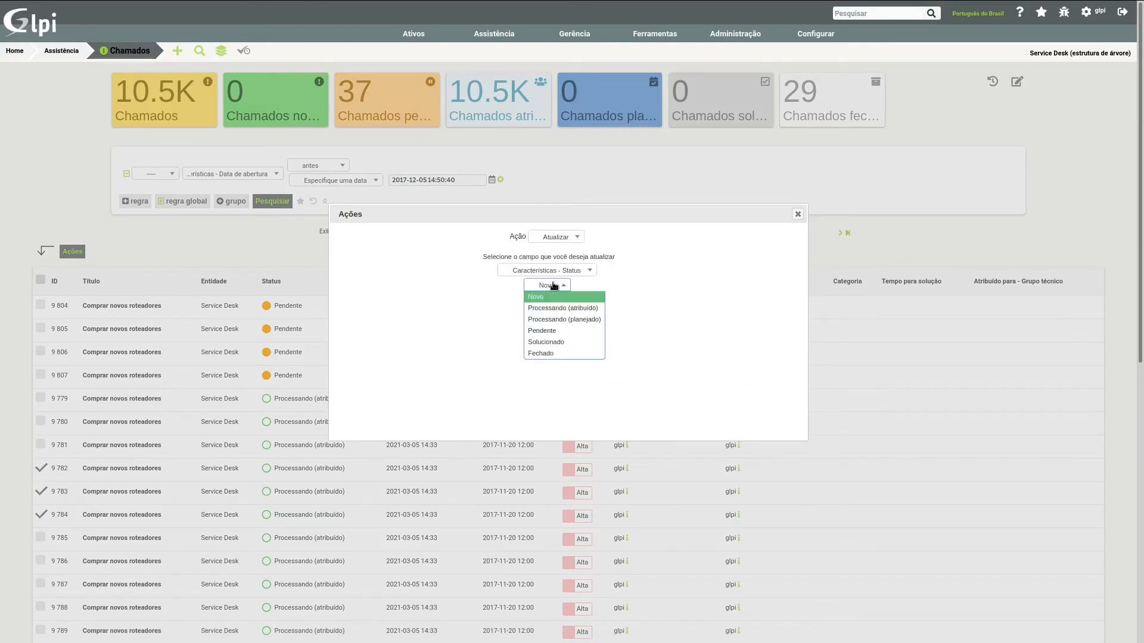
left_click(543, 342)
left_click(543, 298)
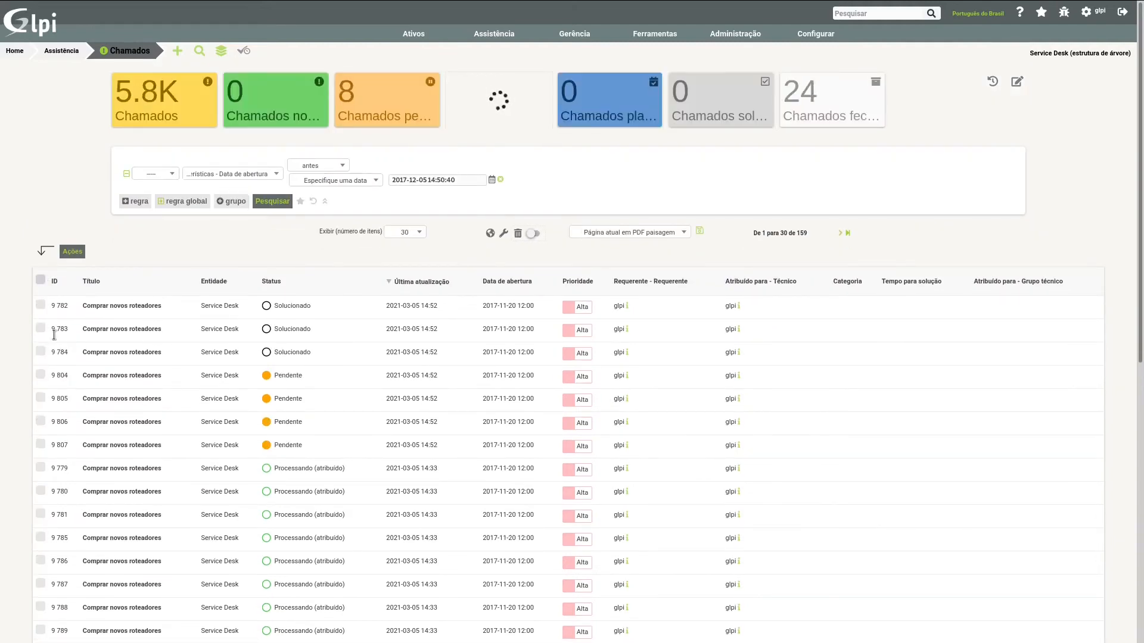
Step: Select tickets 9 800, 9 801 and 9 802 and bulk update their Status to Fechado
scroll(106, 423, "down", 6)
scroll(105, 423, "down", 2)
left_click(42, 420)
left_click(41, 442)
left_click(41, 465)
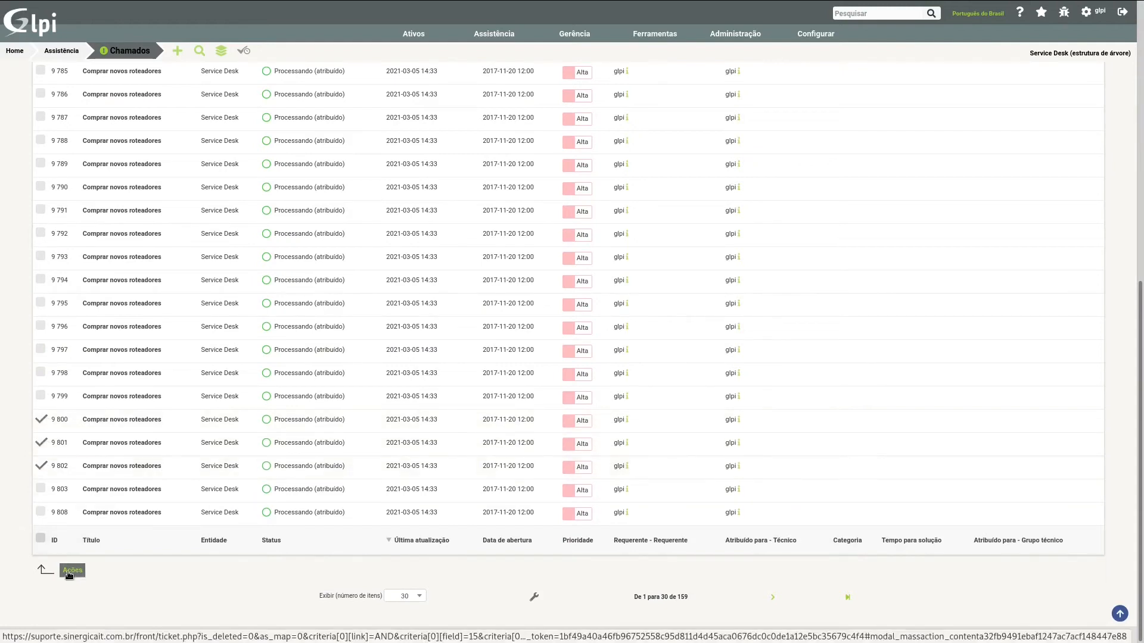
left_click(69, 573)
left_click(571, 238)
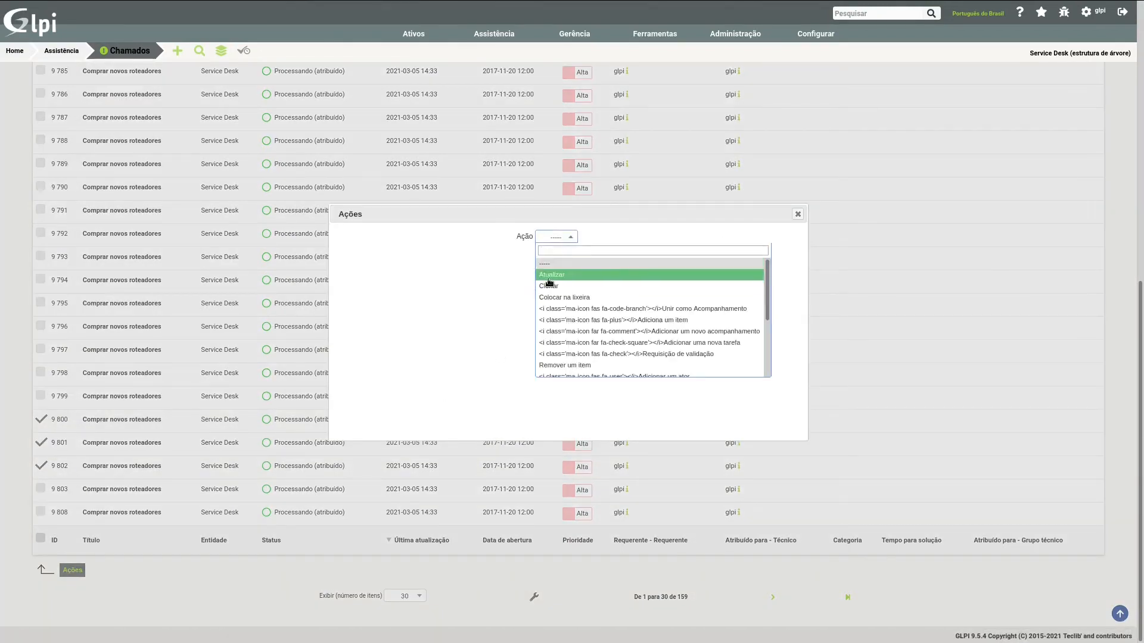
left_click(548, 277)
left_click(553, 271)
left_click(548, 315)
left_click(546, 285)
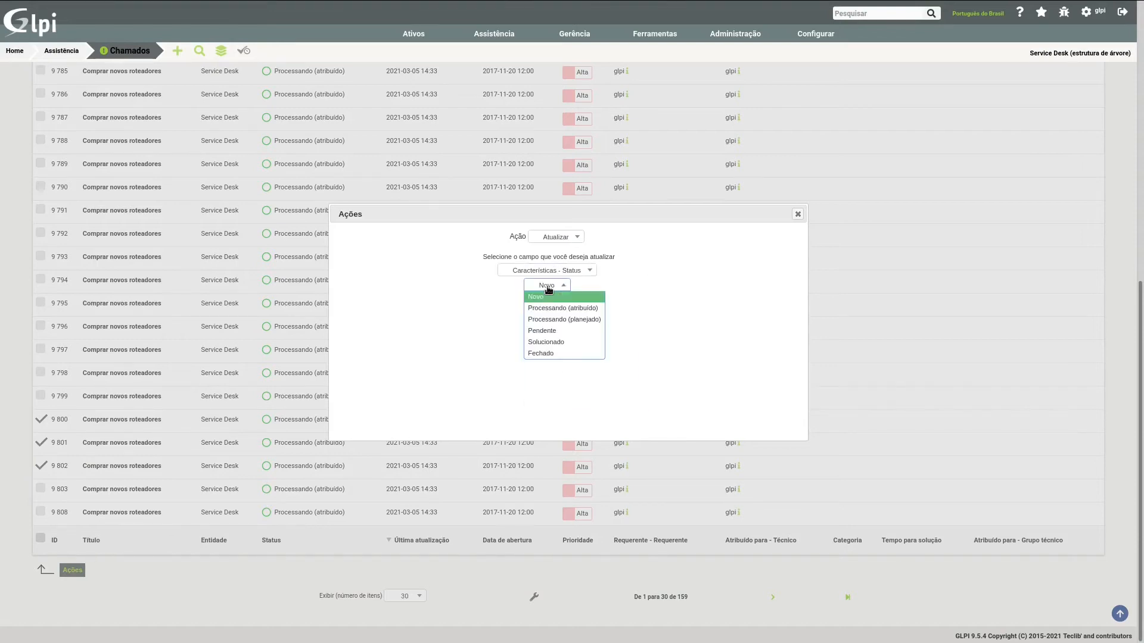
left_click(551, 352)
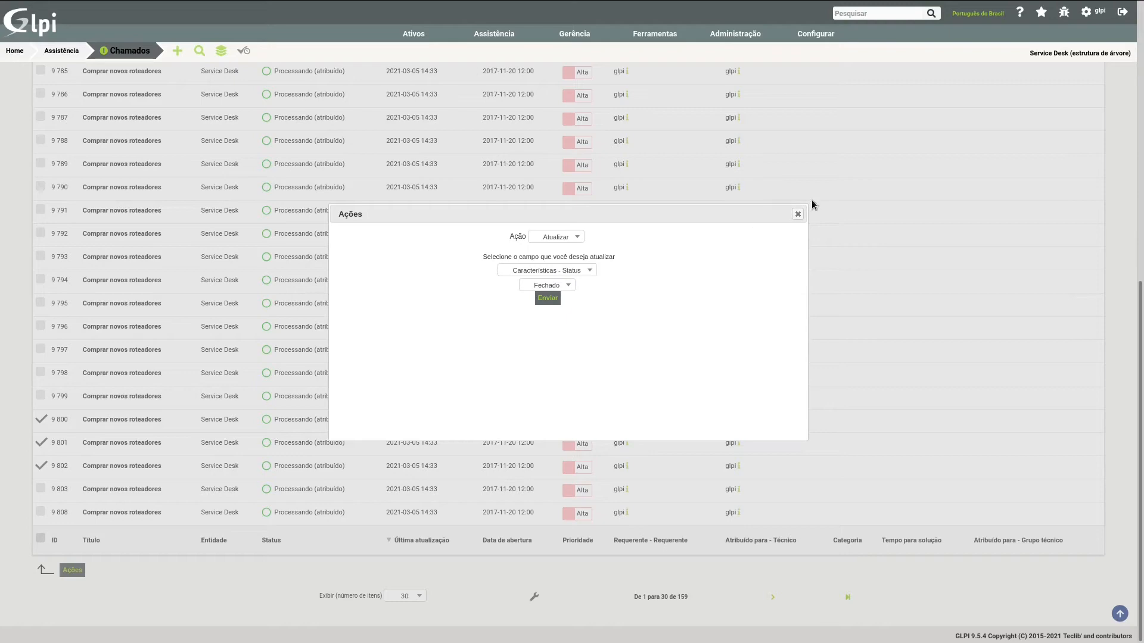
left_click(544, 297)
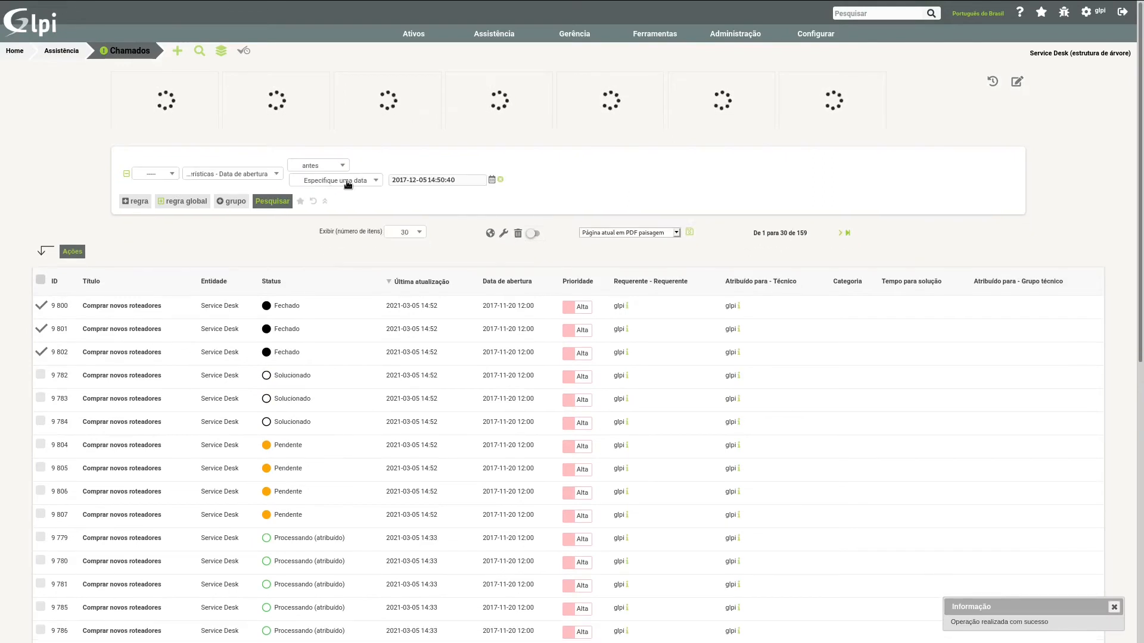
Step: Add a second search rule for Status é Pendente and run the search
left_click(348, 182)
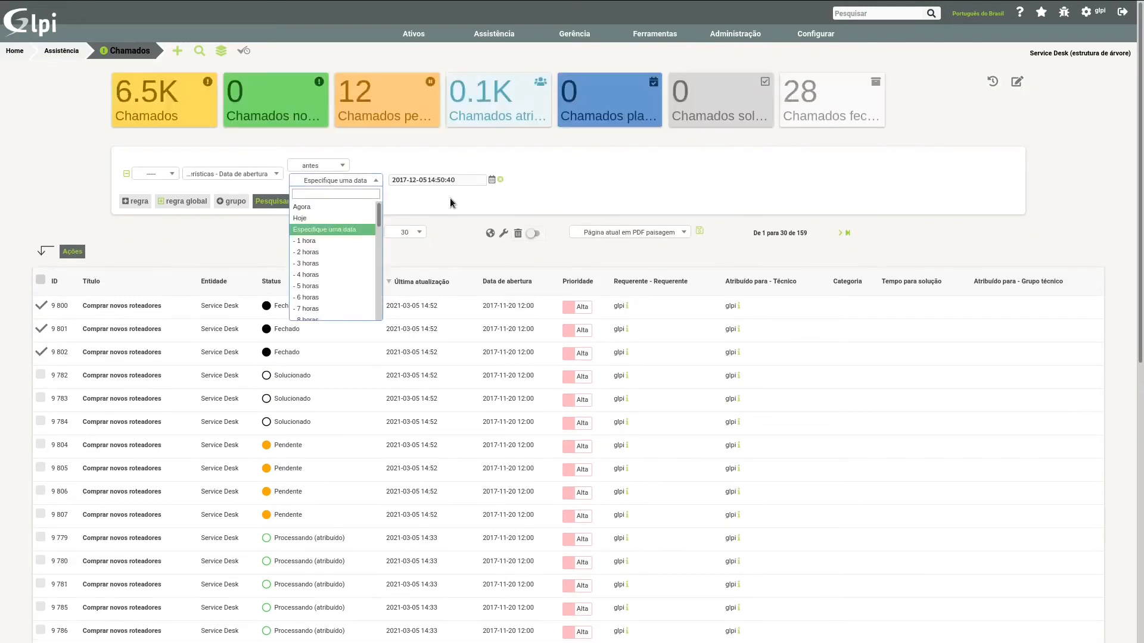
left_click(481, 212)
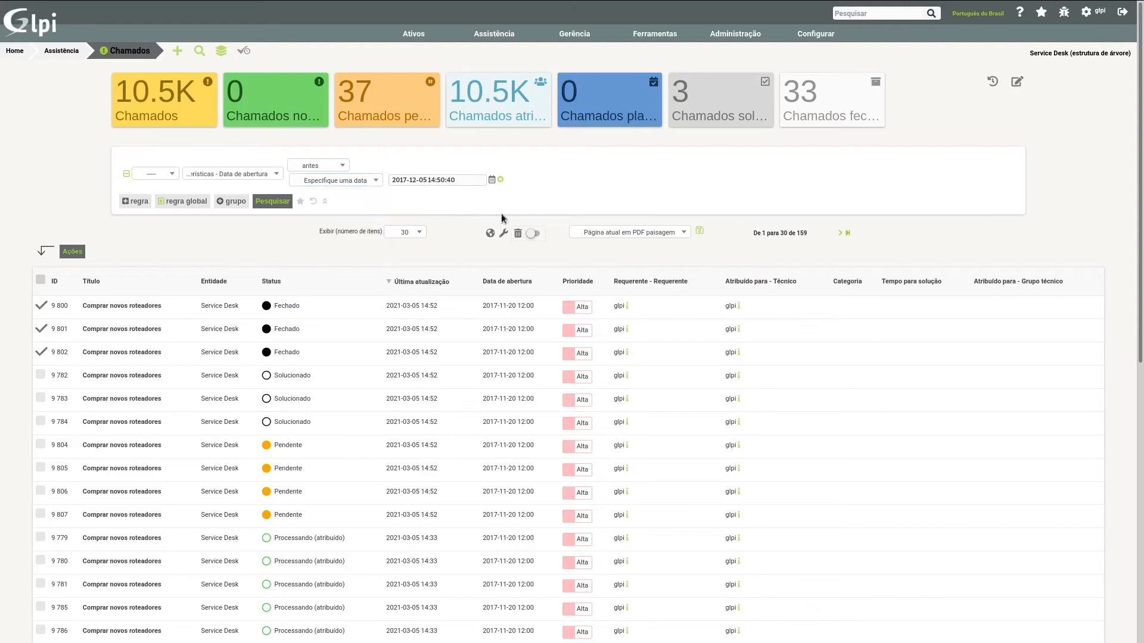
left_click(132, 203)
left_click(234, 202)
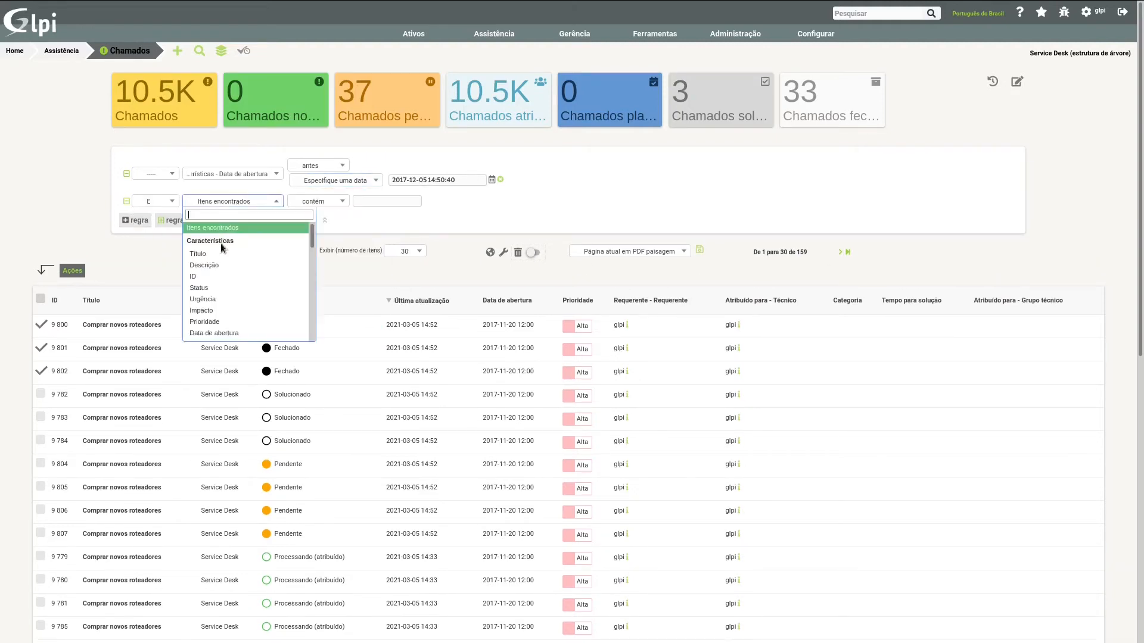
left_click(227, 275)
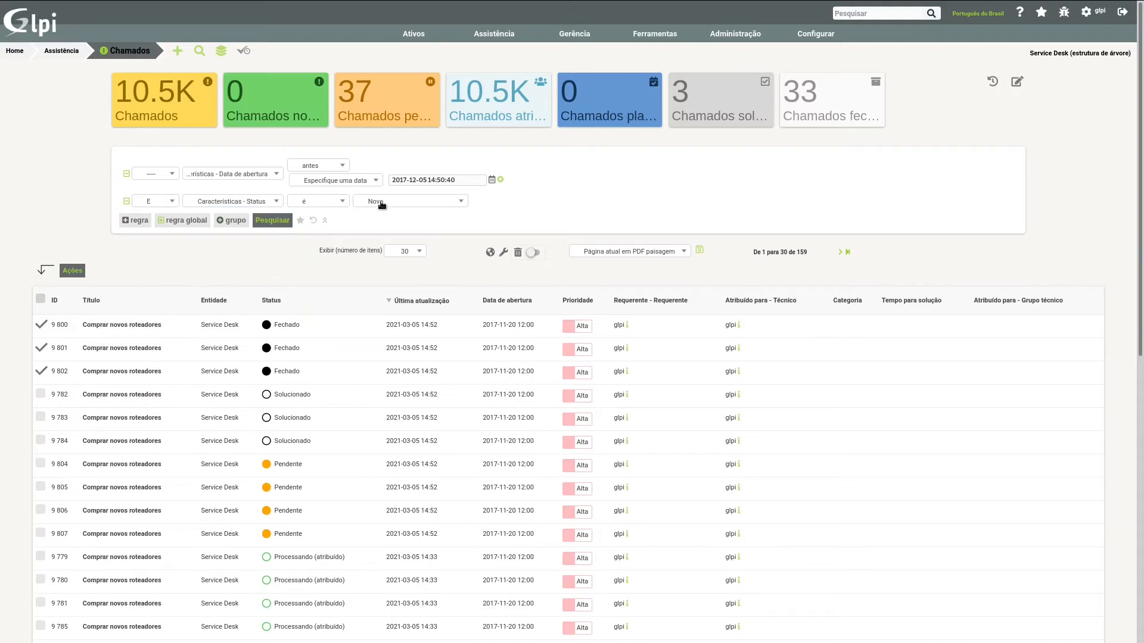
left_click(382, 205)
left_click(381, 263)
left_click(269, 221)
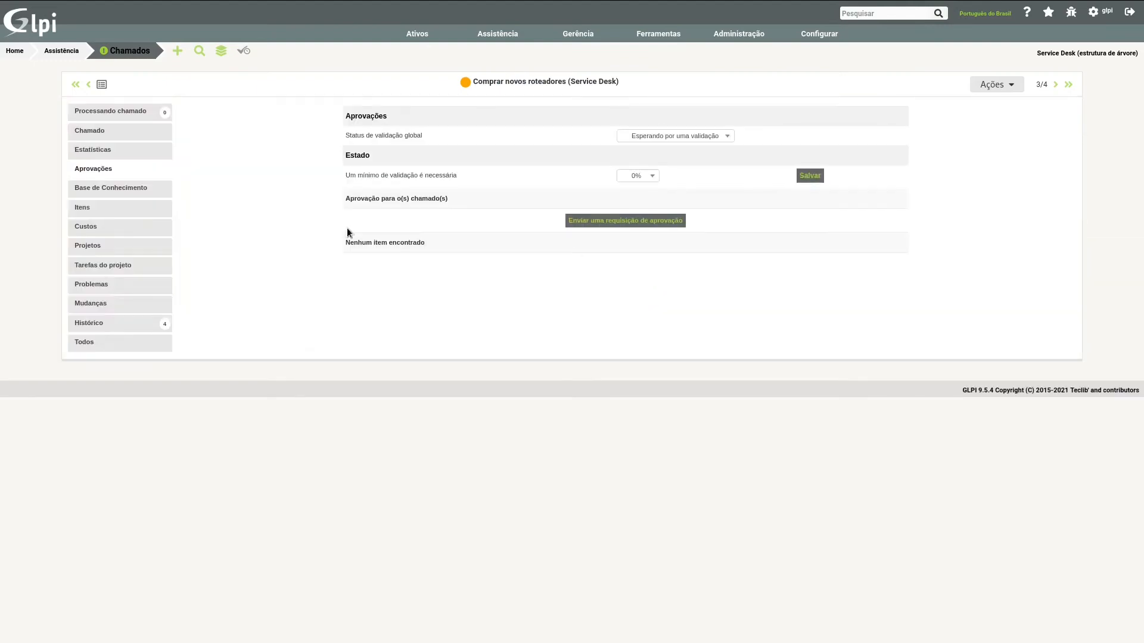
Step: Show the main form of ticket 9806, set its Categoria to Infra Estrutura and save the ticket
left_click(105, 132)
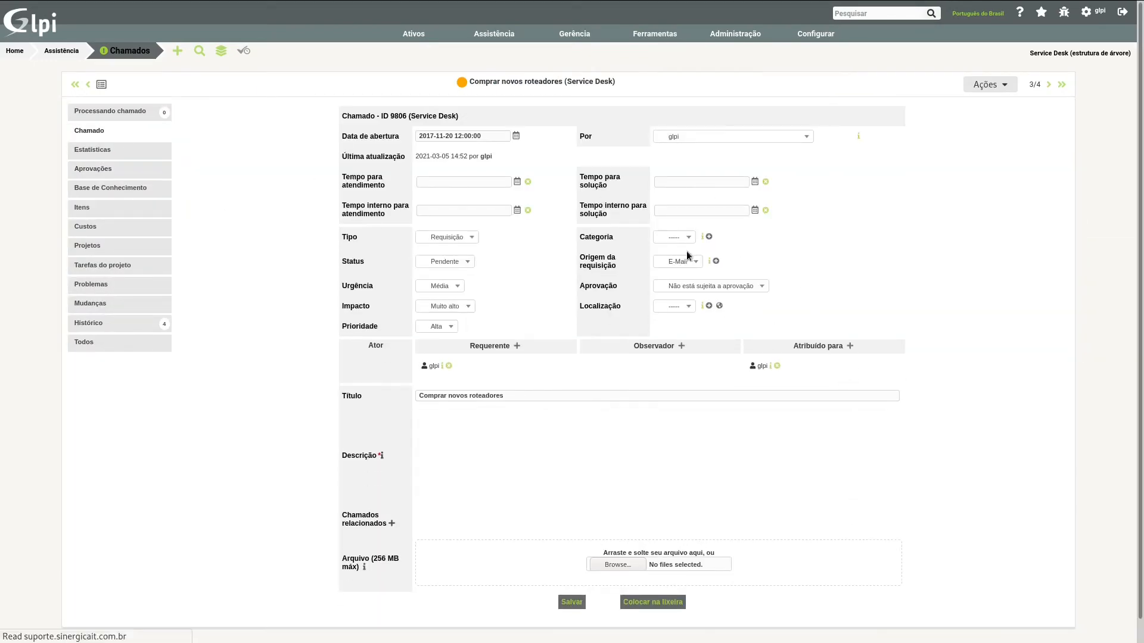
left_click(680, 240)
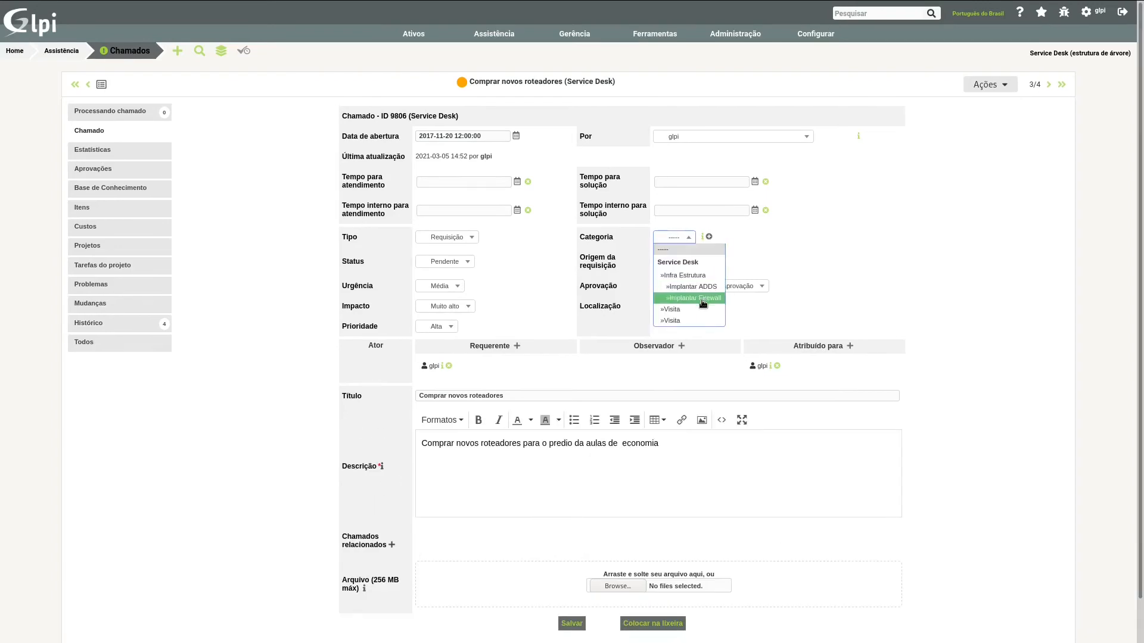
left_click(700, 275)
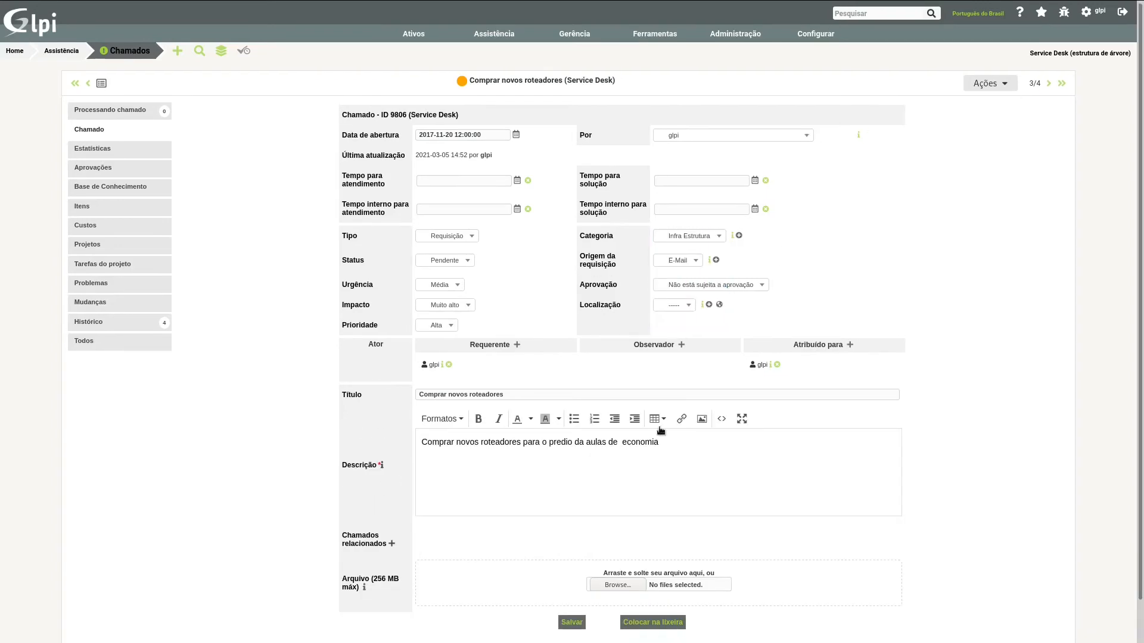
scroll(585, 585, "down", 1)
left_click(584, 584)
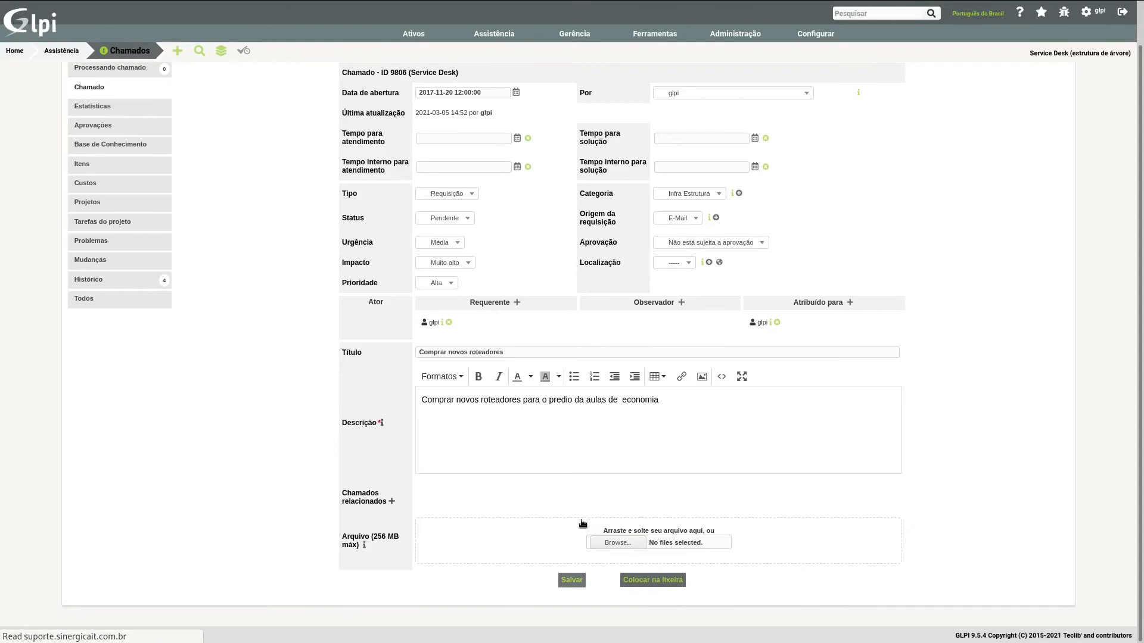
Step: Return to the ticket list, add a third rule for Categoria é Infra Estrutura and run the search
left_click(124, 53)
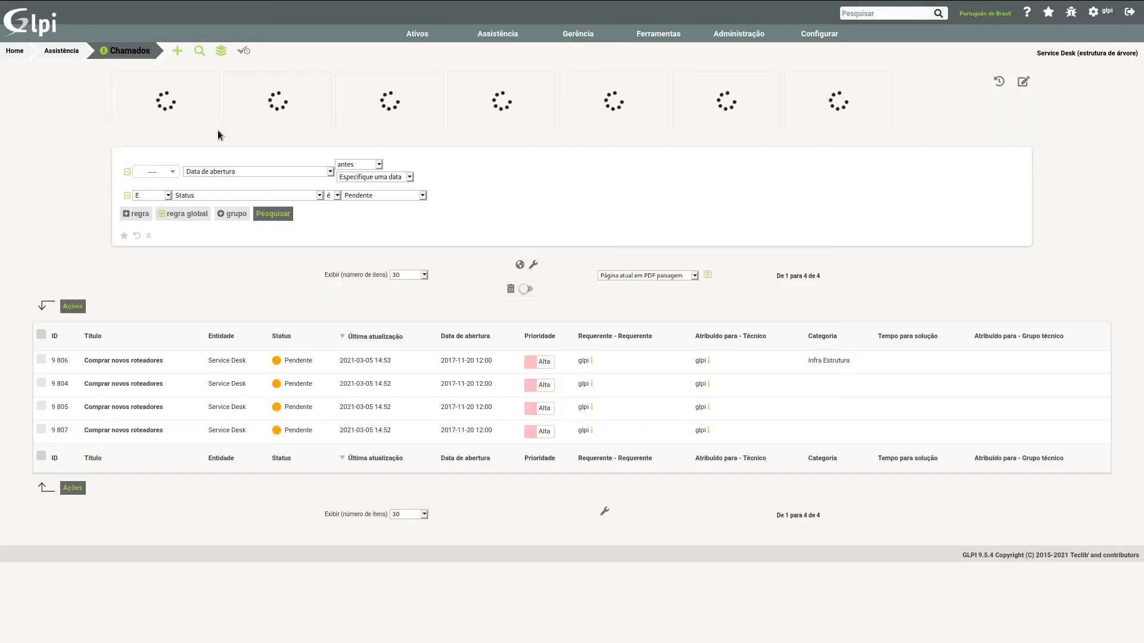
left_click(135, 222)
left_click(248, 222)
type("cas - Categ")
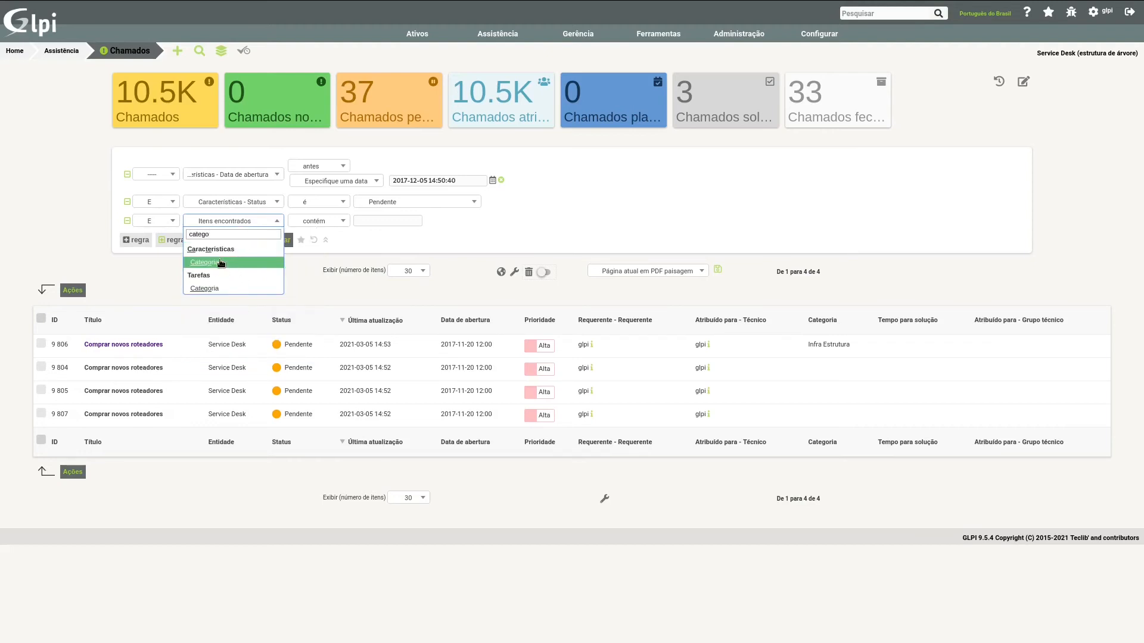
type("o")
left_click(220, 263)
left_click(338, 222)
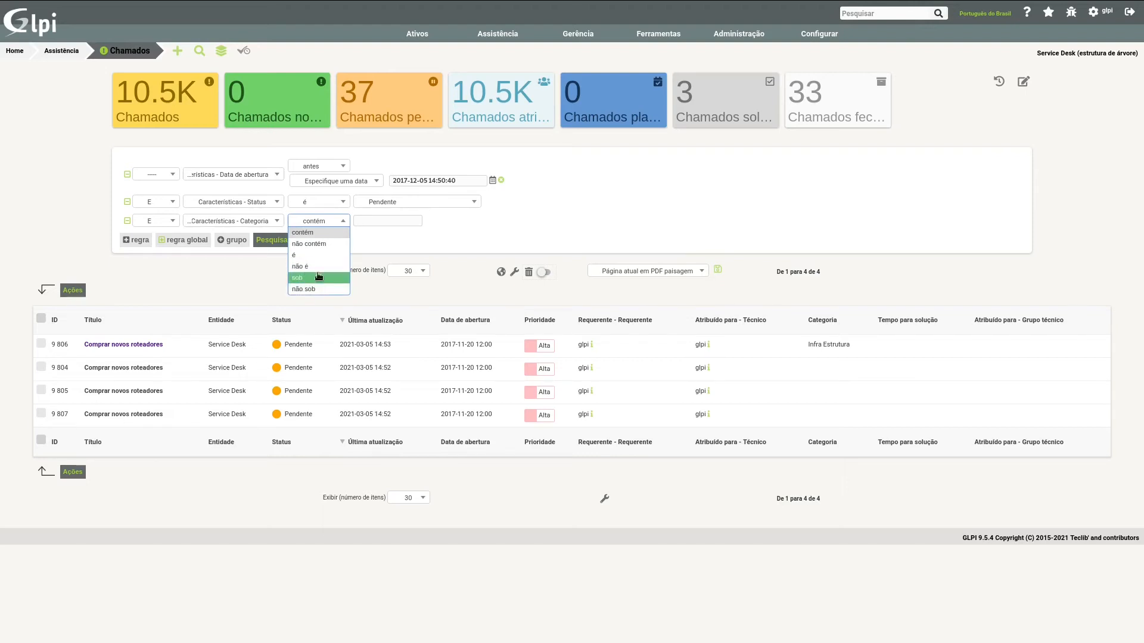
left_click(319, 255)
left_click(386, 222)
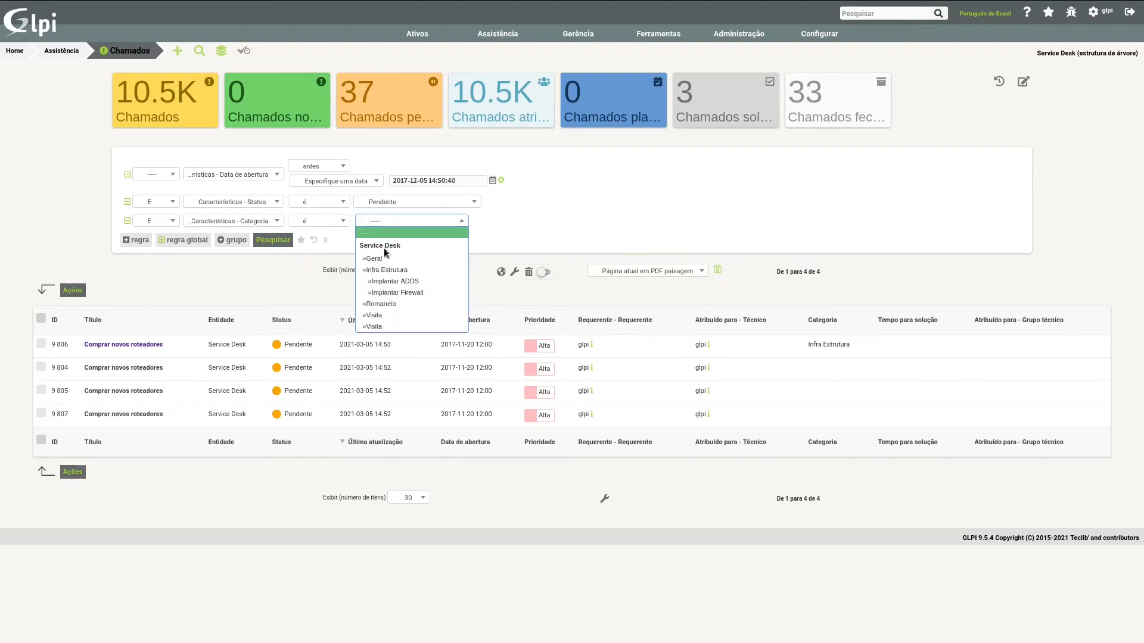
left_click(385, 270)
left_click(285, 242)
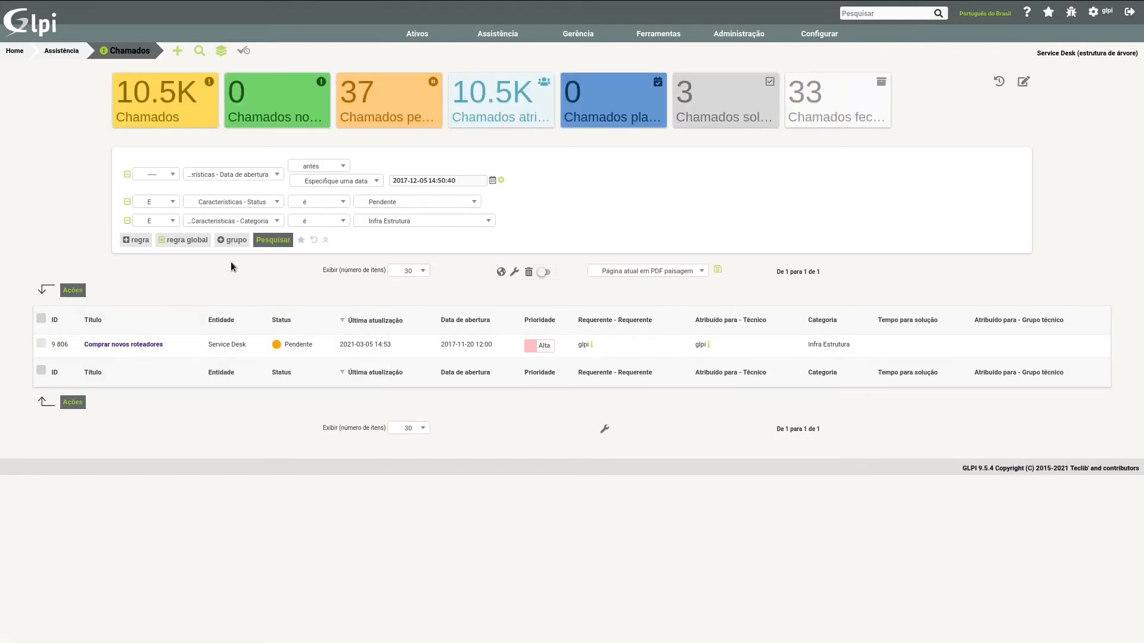
Step: Save the current search under the name "Pesquiva velha" with Privado visibility
left_click(301, 241)
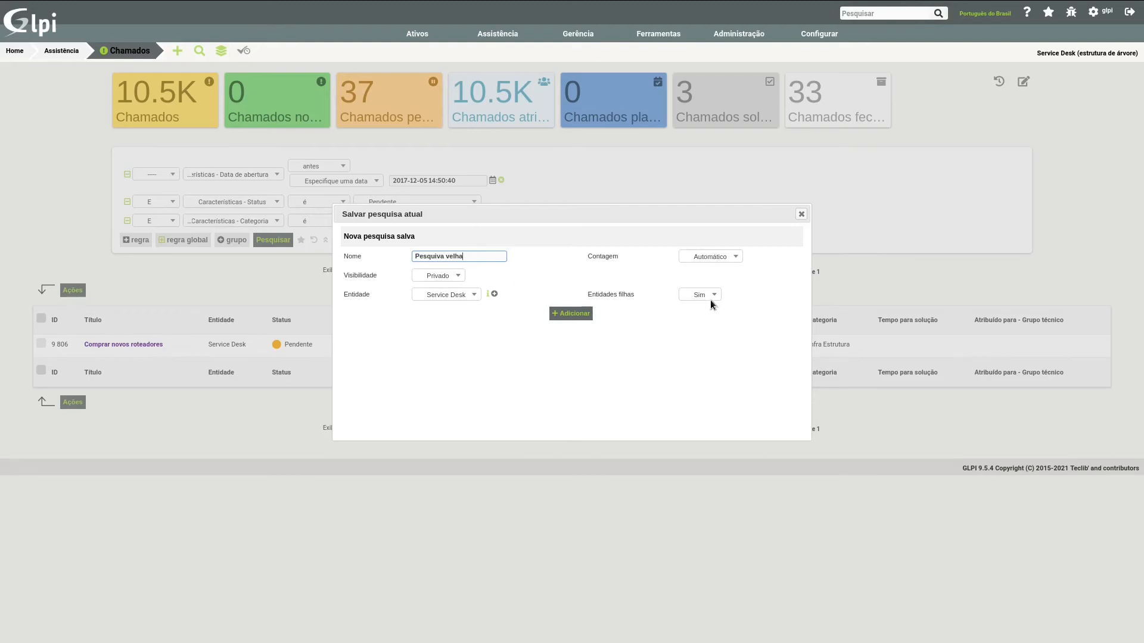
left_click(445, 277)
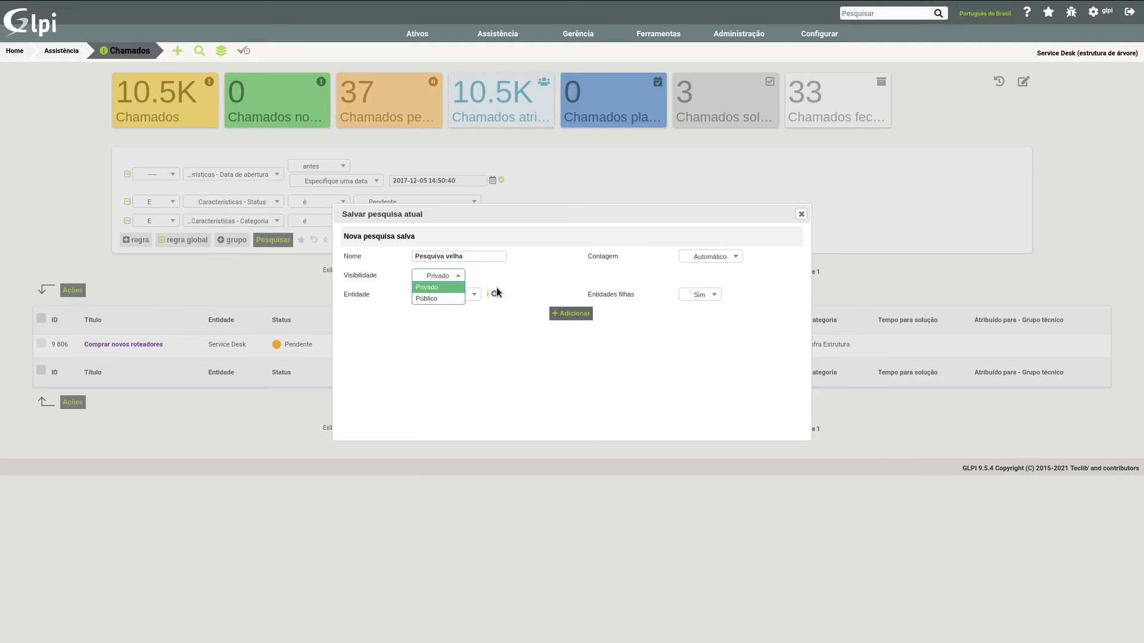
left_click(538, 335)
left_click(586, 313)
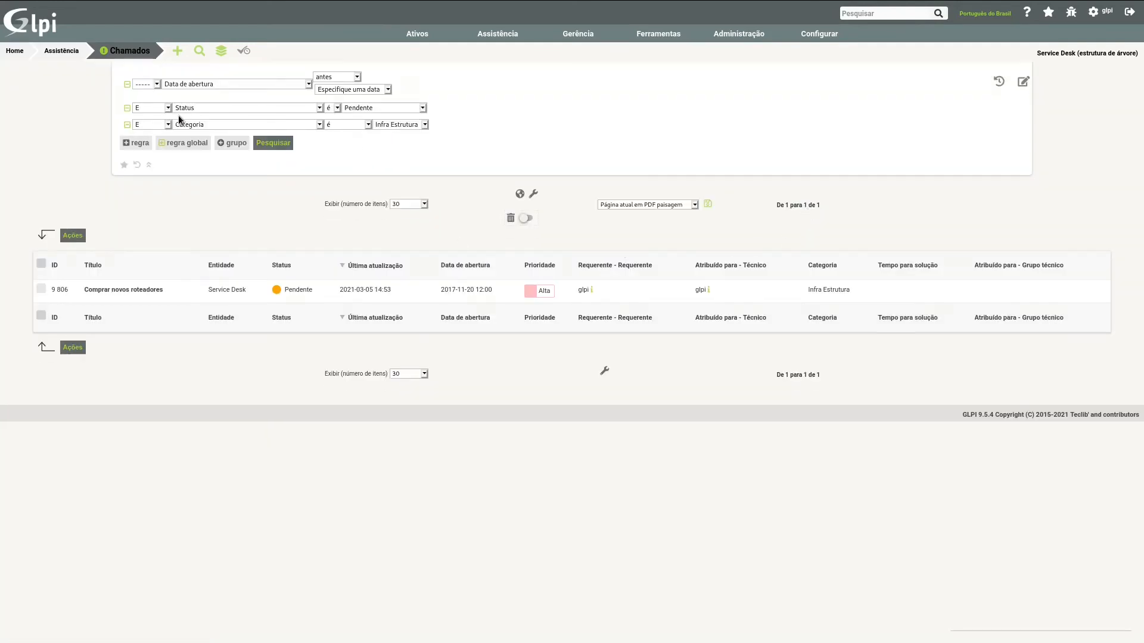
Step: Go back to the default ticket list and load the saved search "Pesquiva velha"
left_click(1049, 13)
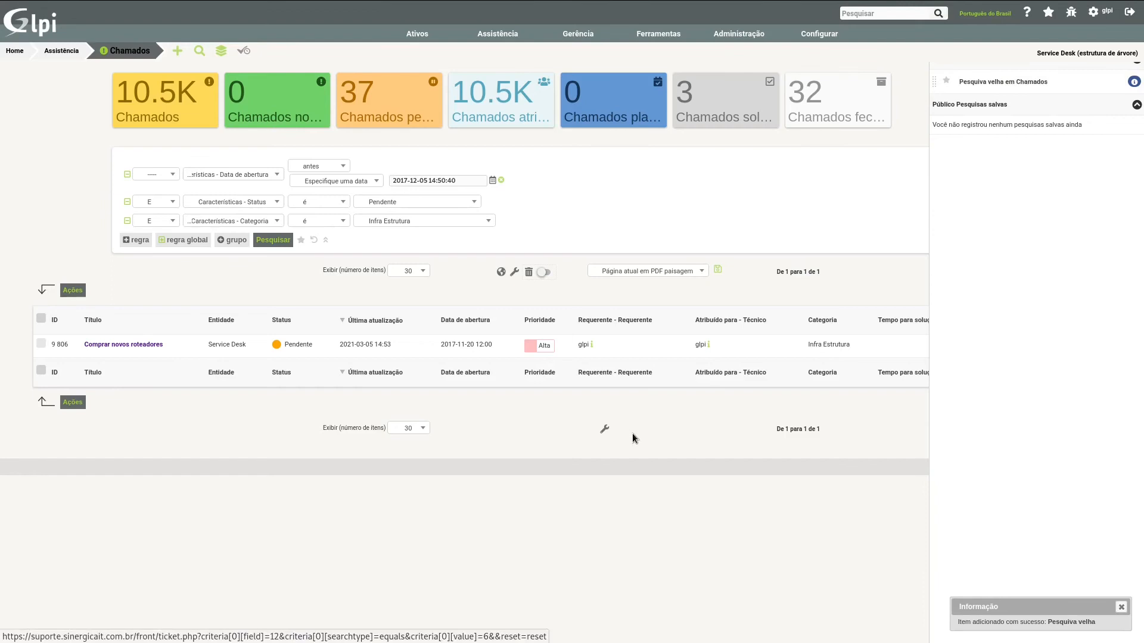
left_click(121, 53)
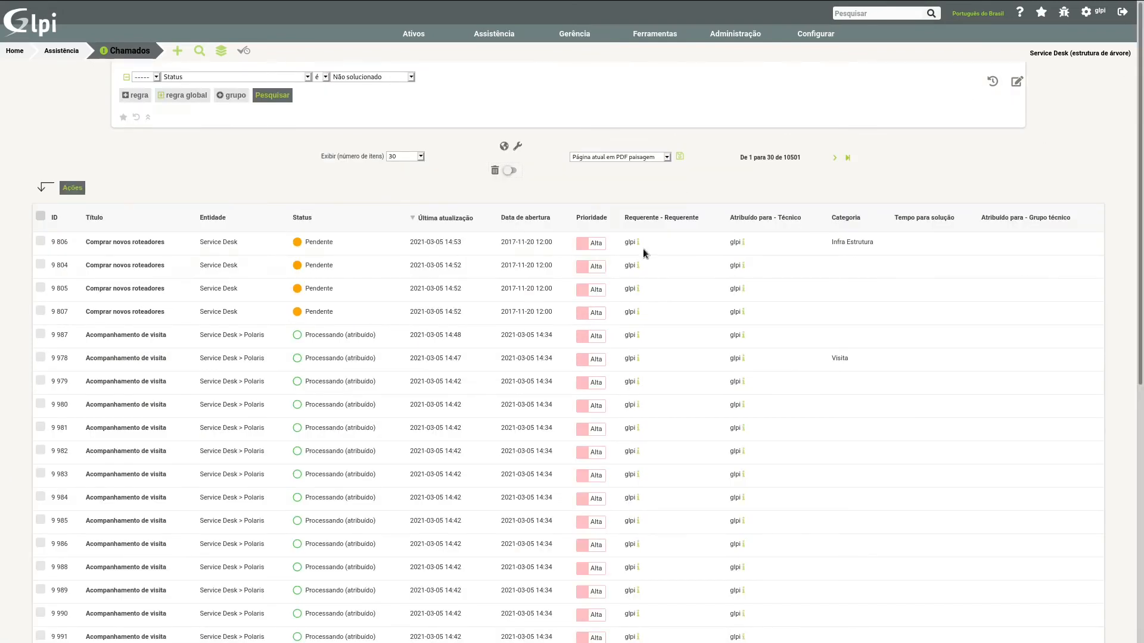
left_click(1042, 14)
left_click(1005, 82)
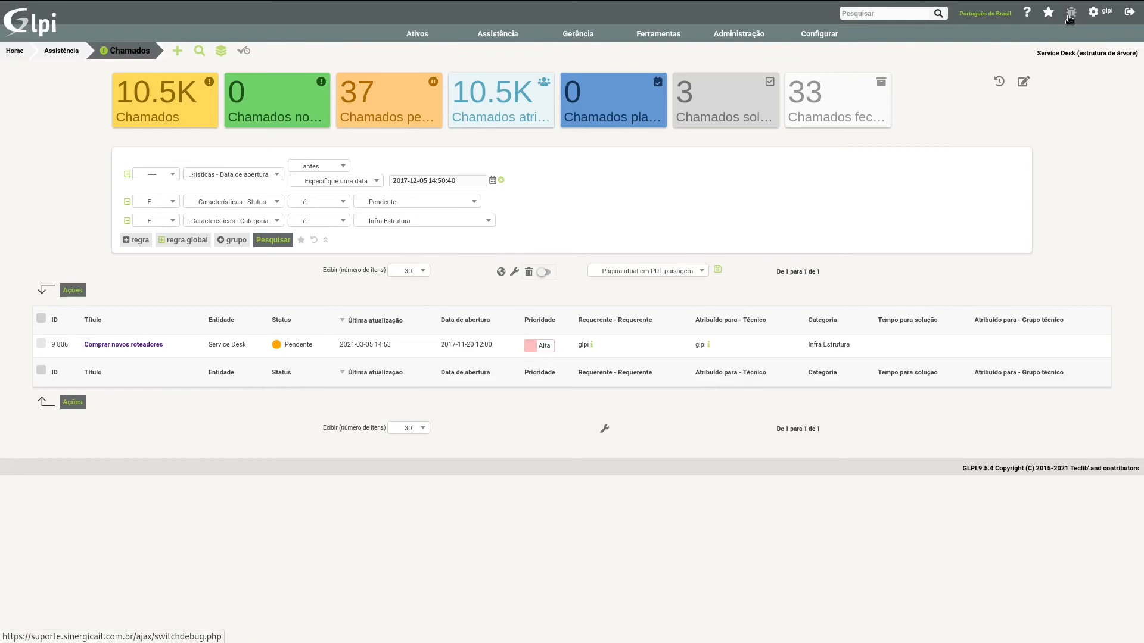
Step: Reset the search, change the remaining rule to Entidade é Service Desk > Polaris and run it
left_click(314, 240)
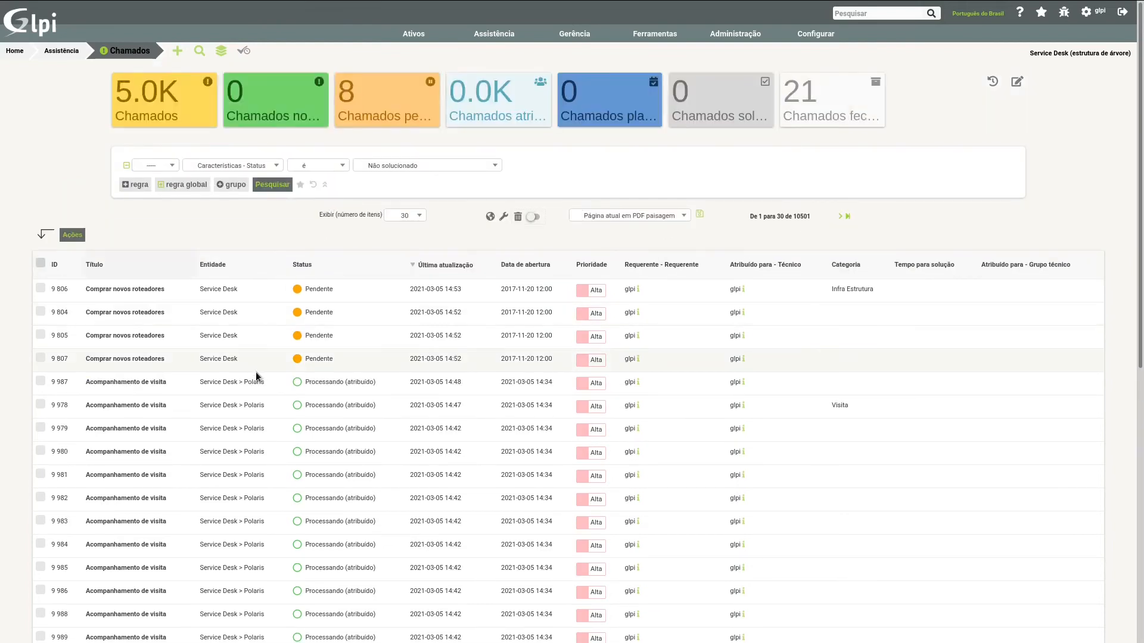
left_click(218, 169)
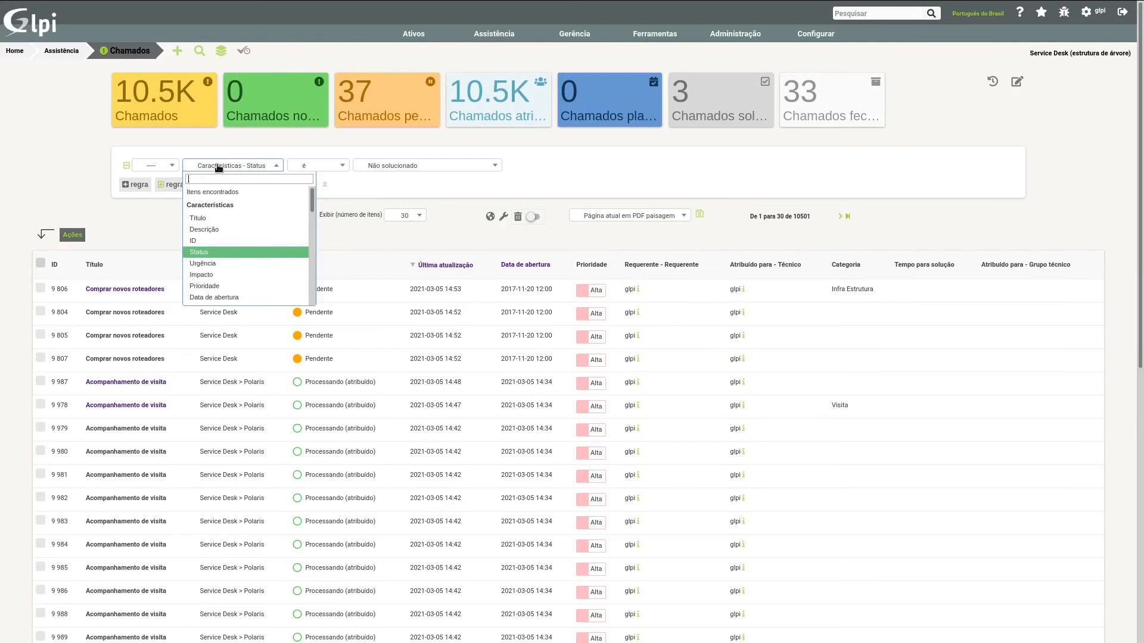
scroll(263, 278, "down", 3)
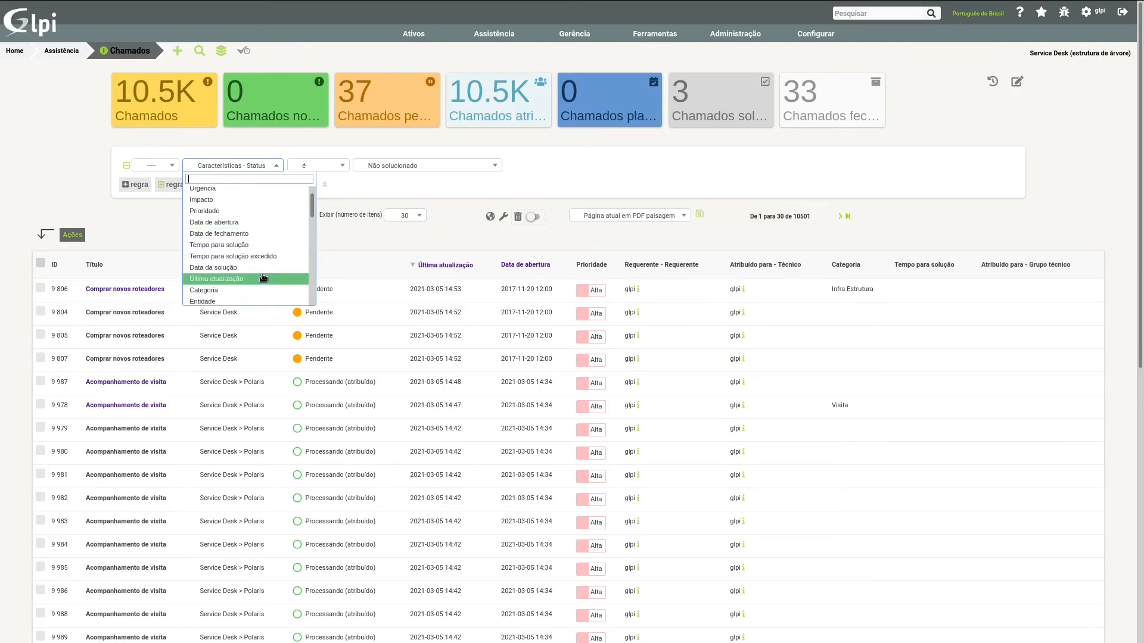
scroll(263, 277, "down", 2)
left_click(253, 255)
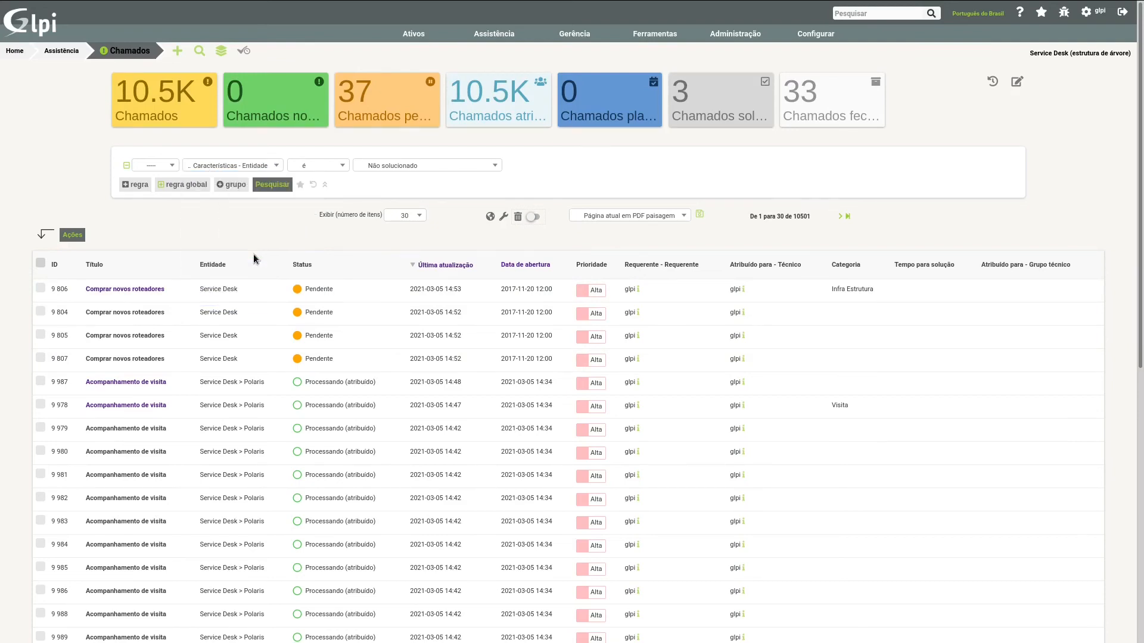
left_click(409, 169)
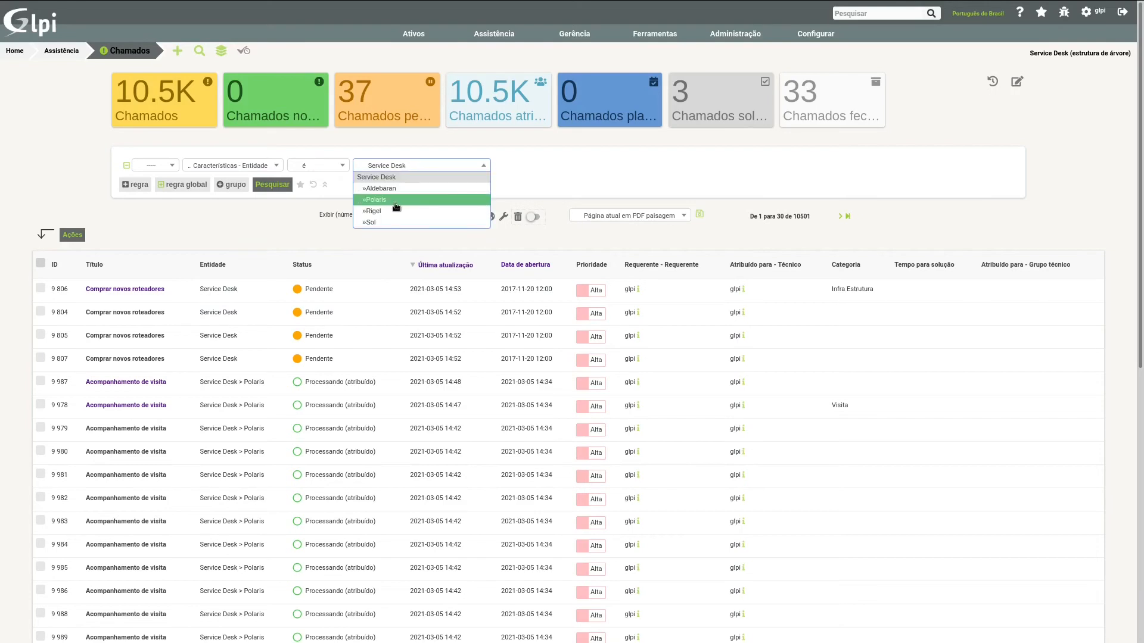
left_click(396, 200)
left_click(284, 183)
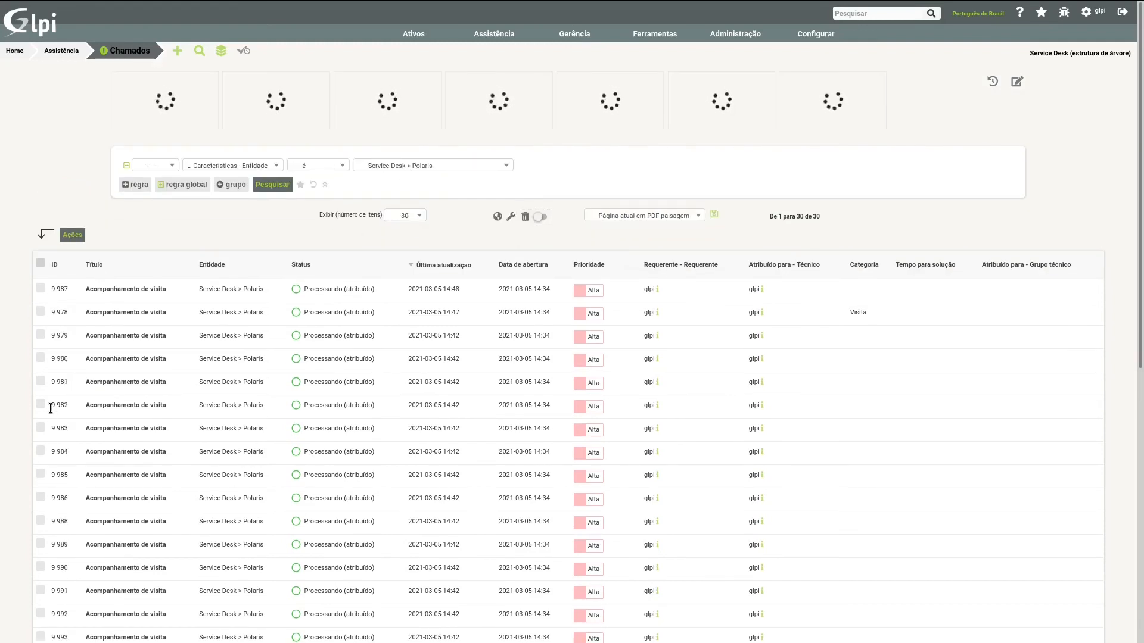
left_click(394, 167)
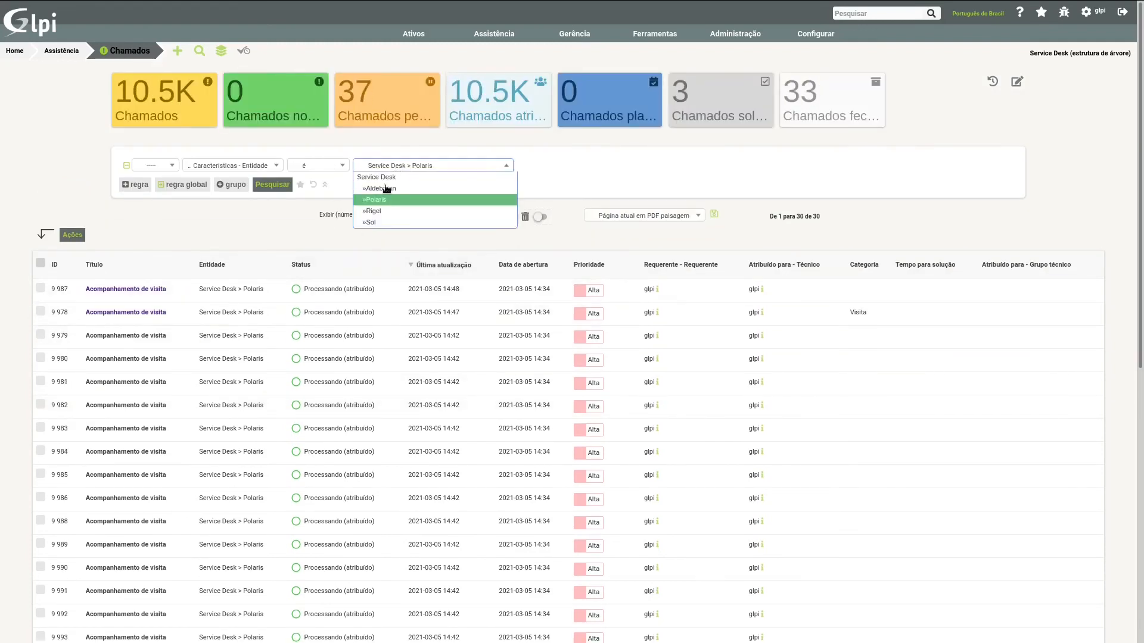
left_click(321, 171)
left_click(234, 220)
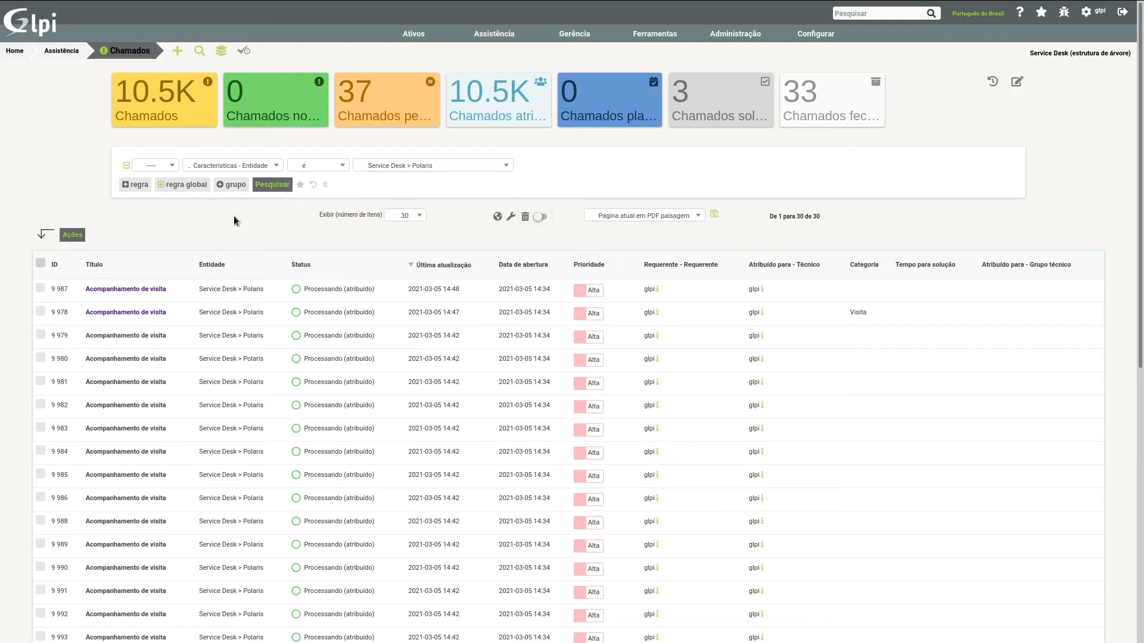
Step: Change the search rule to Tempo para atendimento é Agora, run it and reset the search
left_click(229, 167)
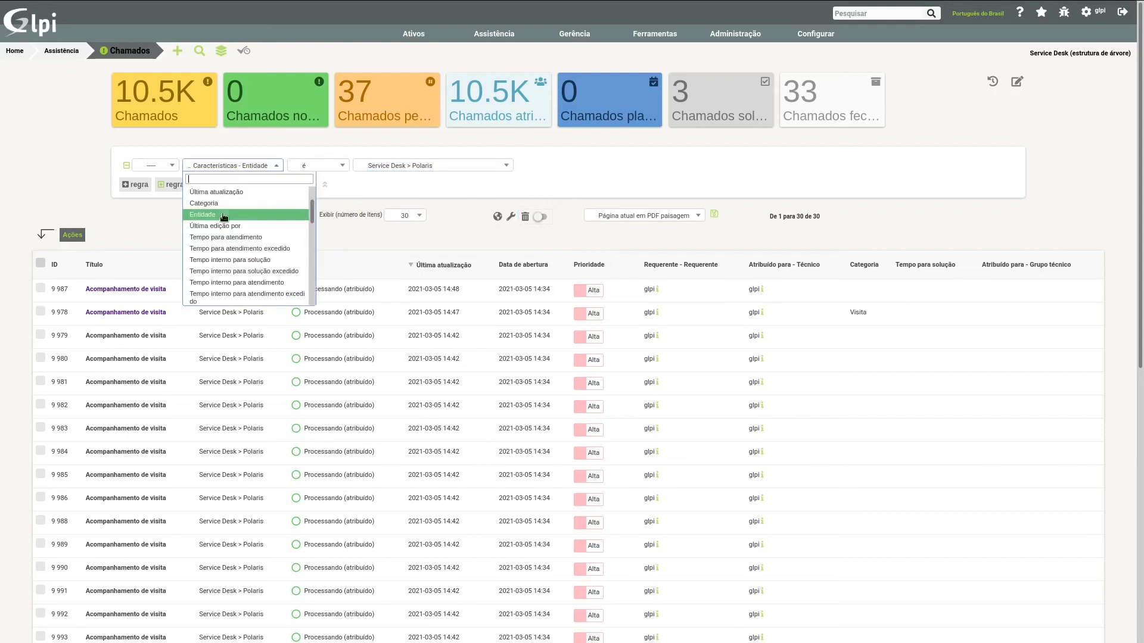
left_click(245, 237)
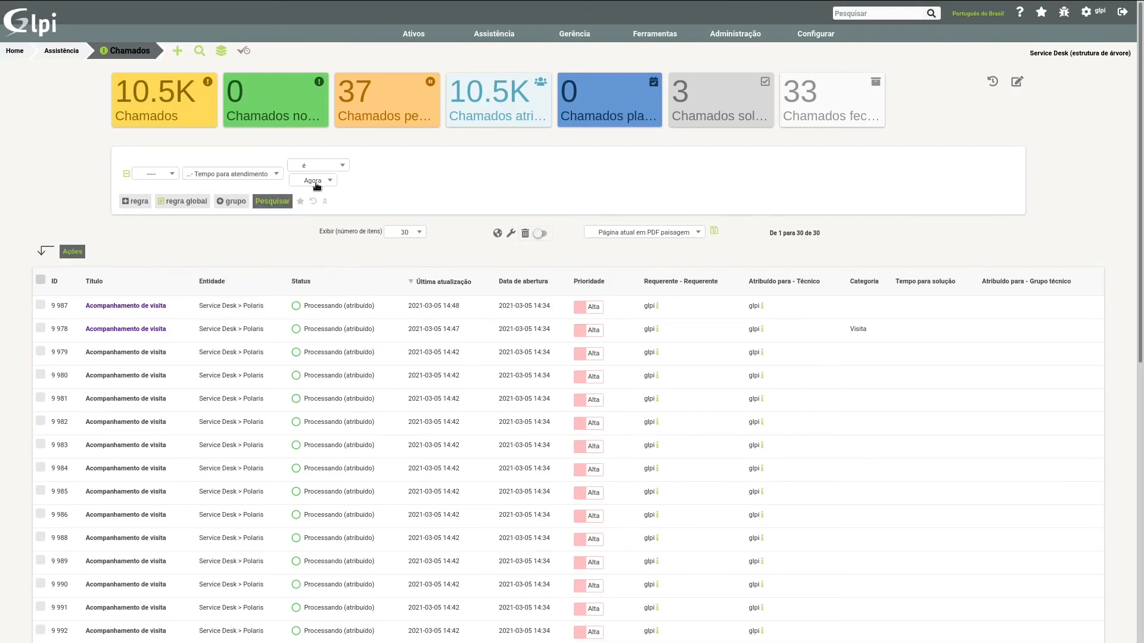
left_click(318, 182)
left_click(303, 207)
left_click(275, 202)
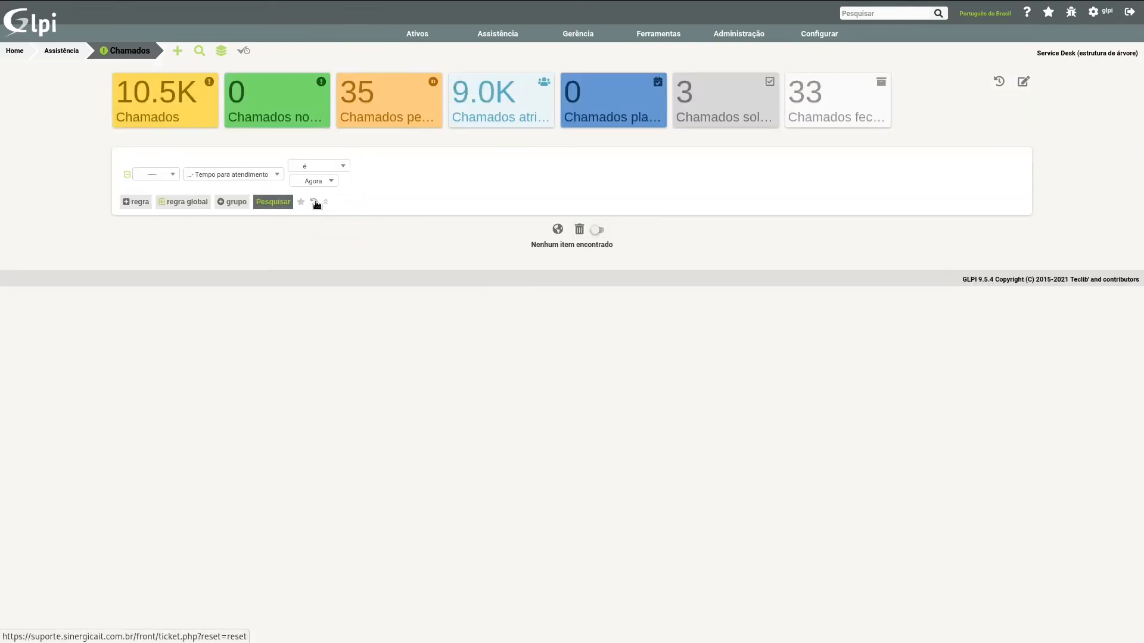
left_click(314, 203)
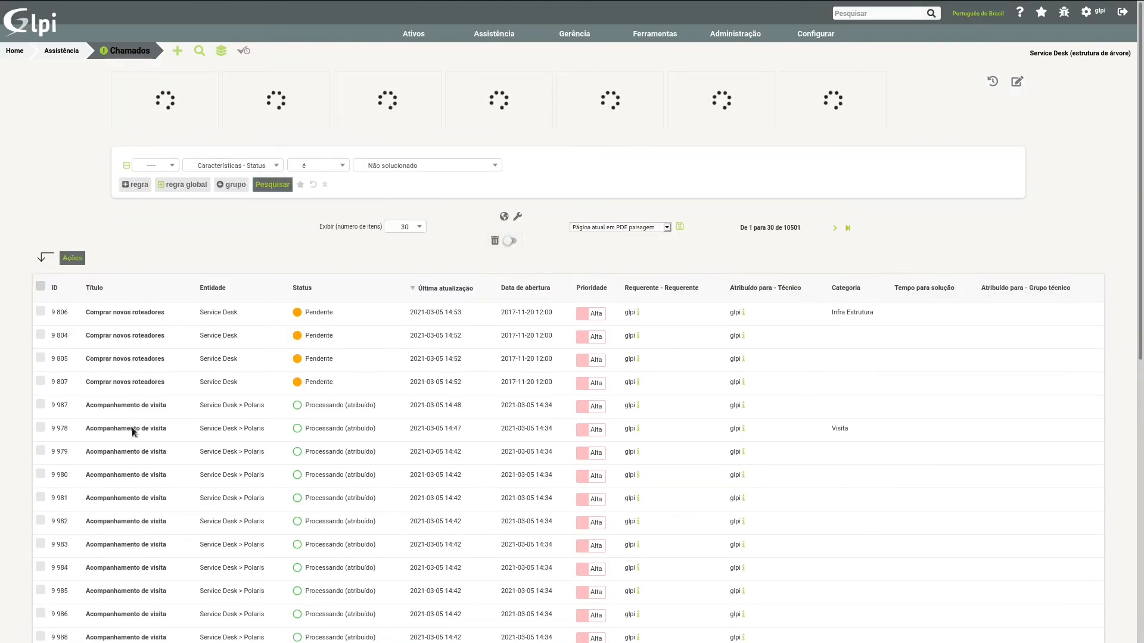
left_click(132, 429)
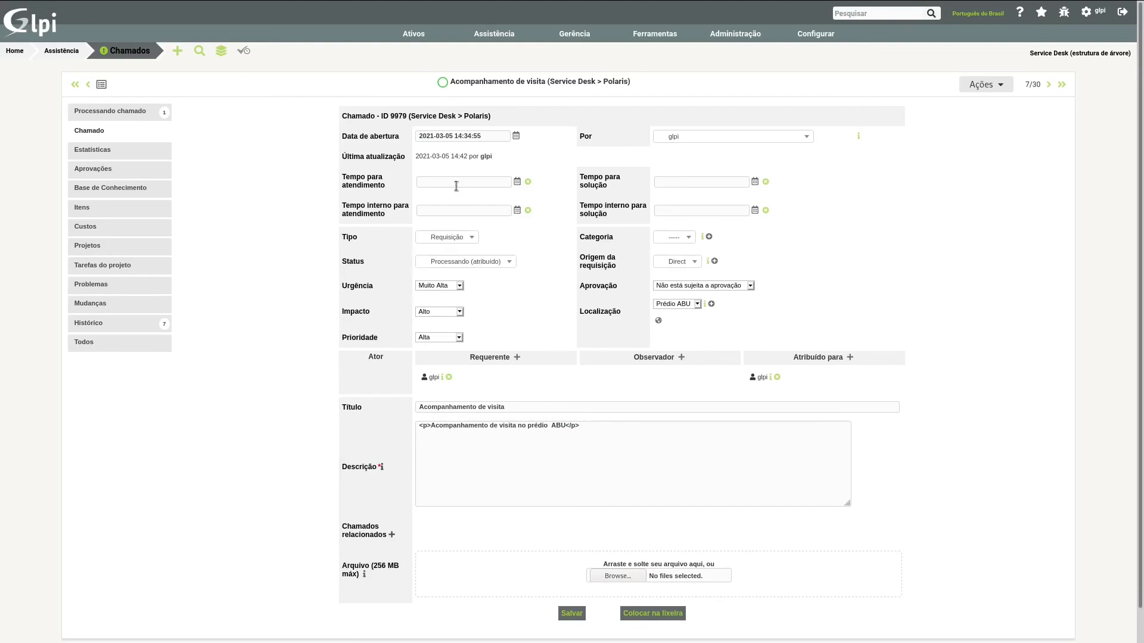
left_click(455, 181)
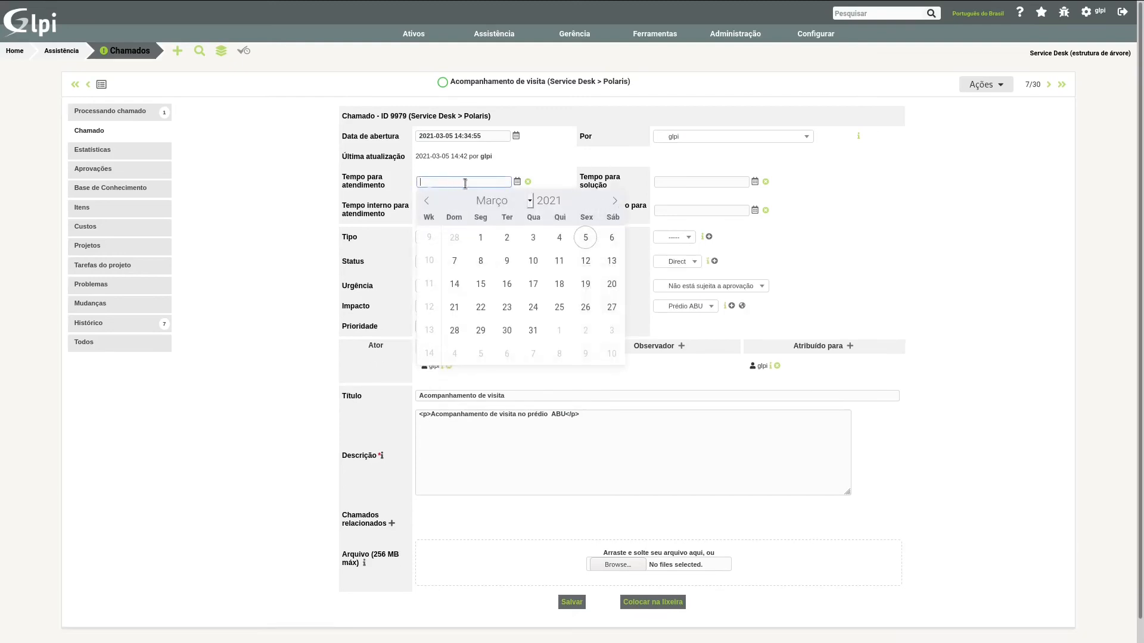
left_click(533, 285)
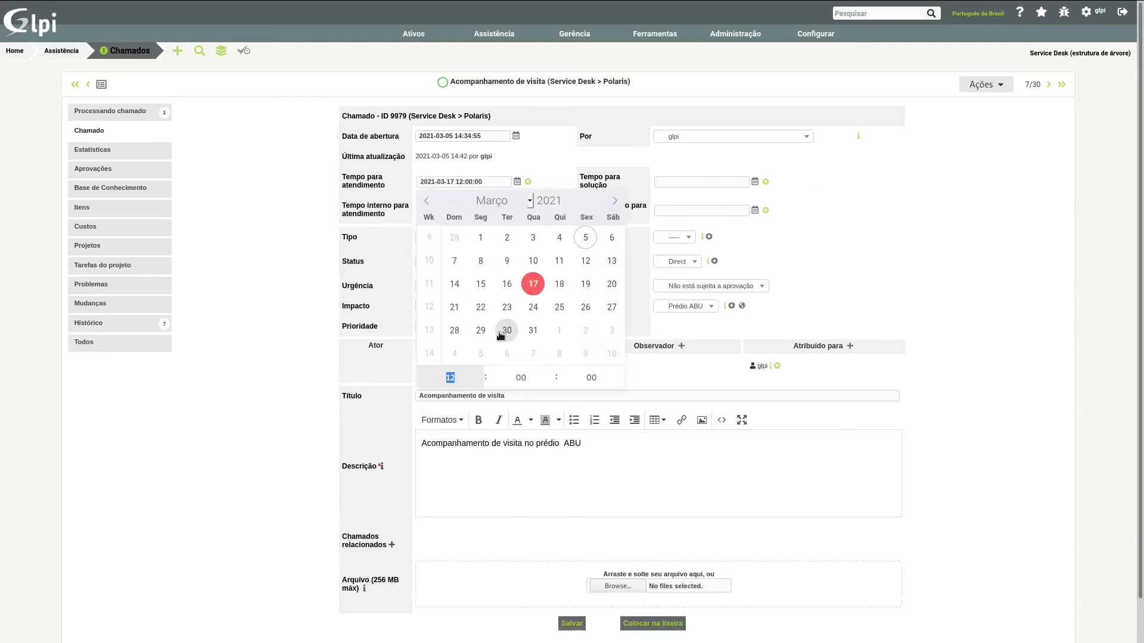
left_click(533, 330)
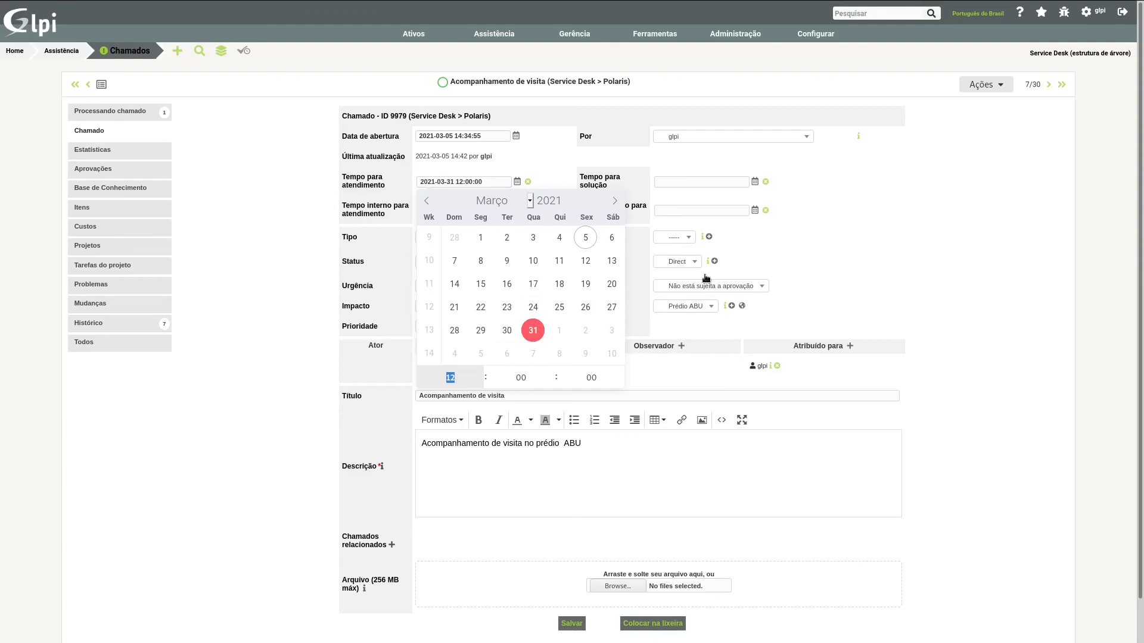
left_click(845, 241)
left_click(572, 625)
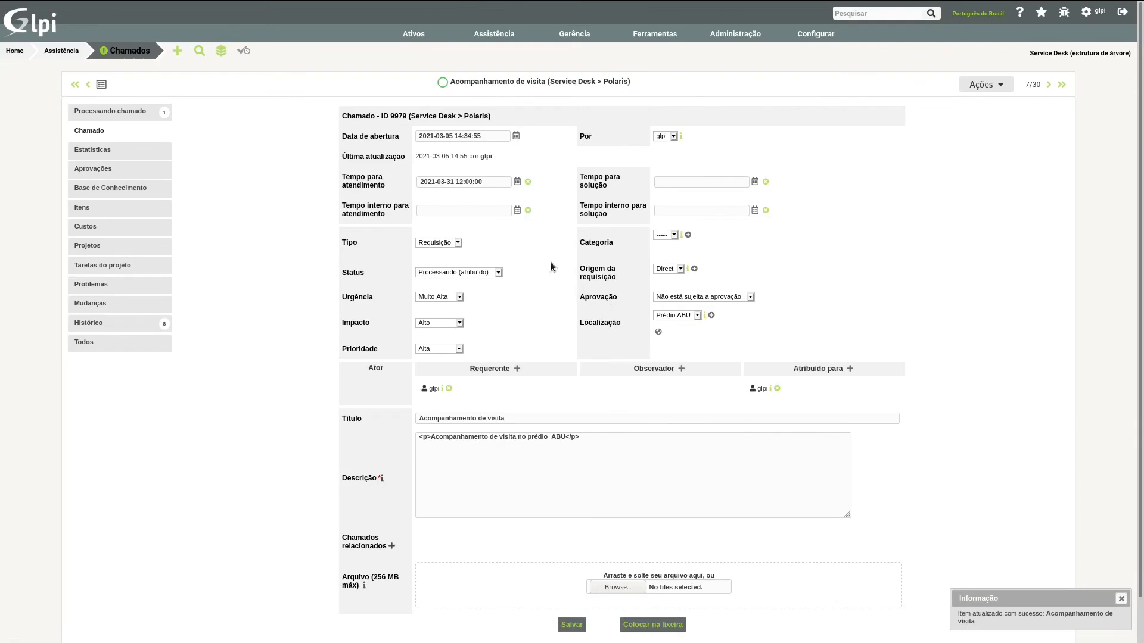
Step: Return to the ticket list, change the rule to Tempo interno para atendimento é Agora and run the search
left_click(146, 53)
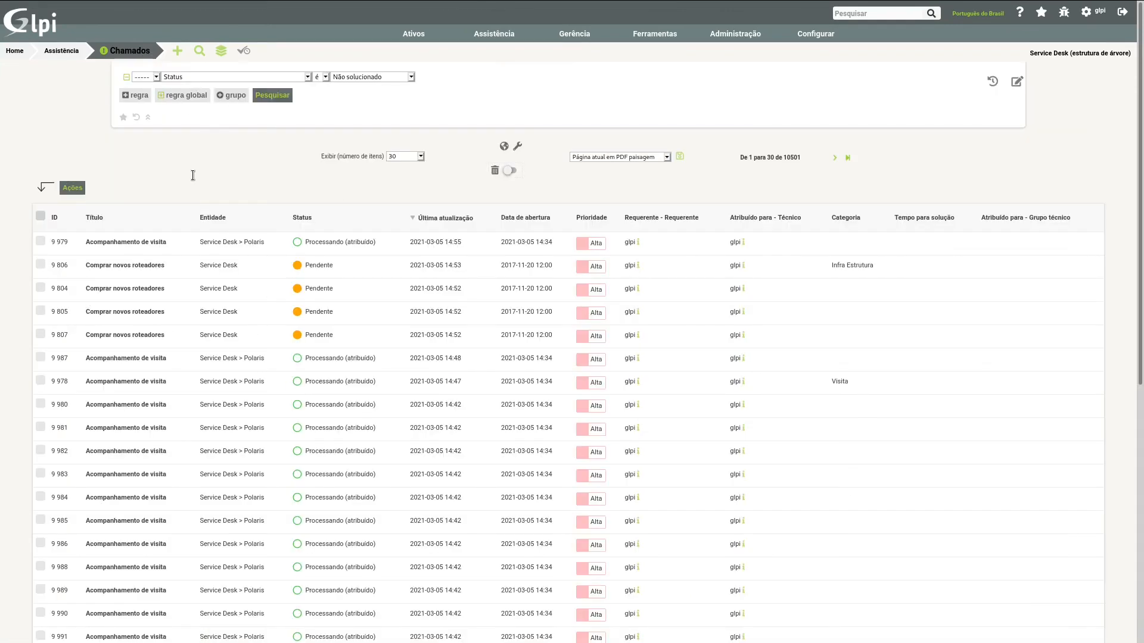
left_click(232, 167)
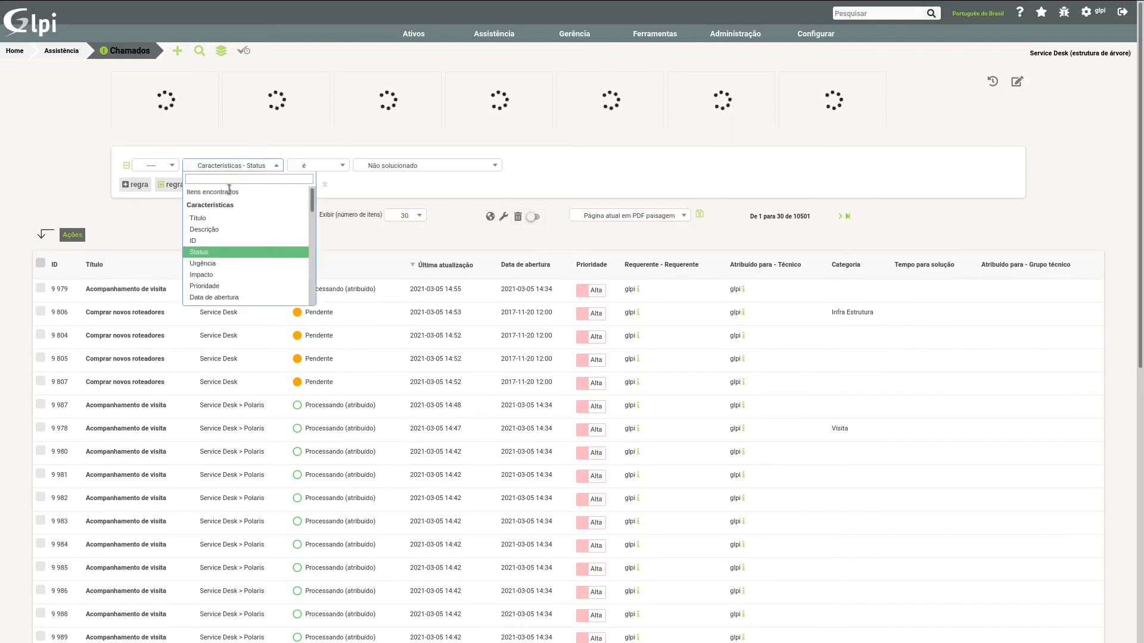
scroll(226, 269, "down", 3)
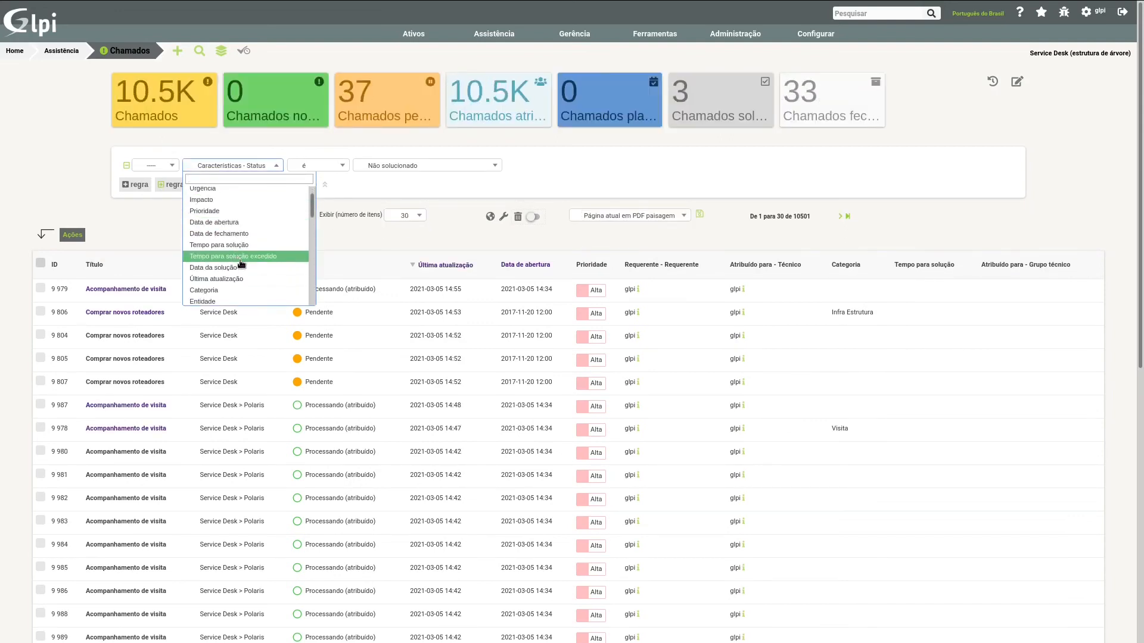
type("atendimento")
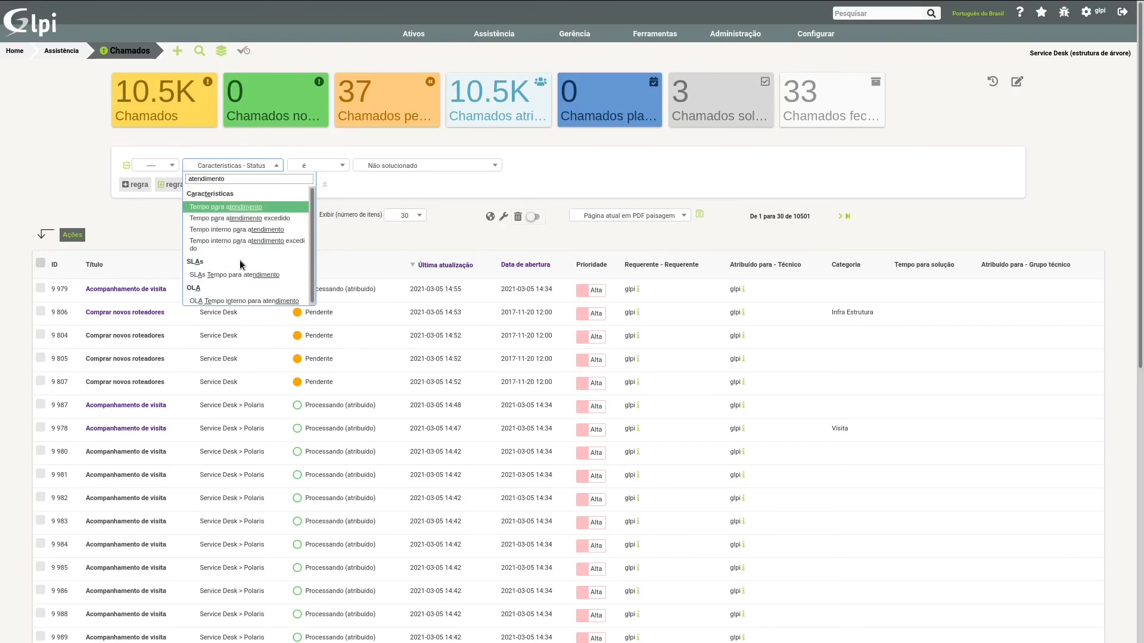
left_click(243, 230)
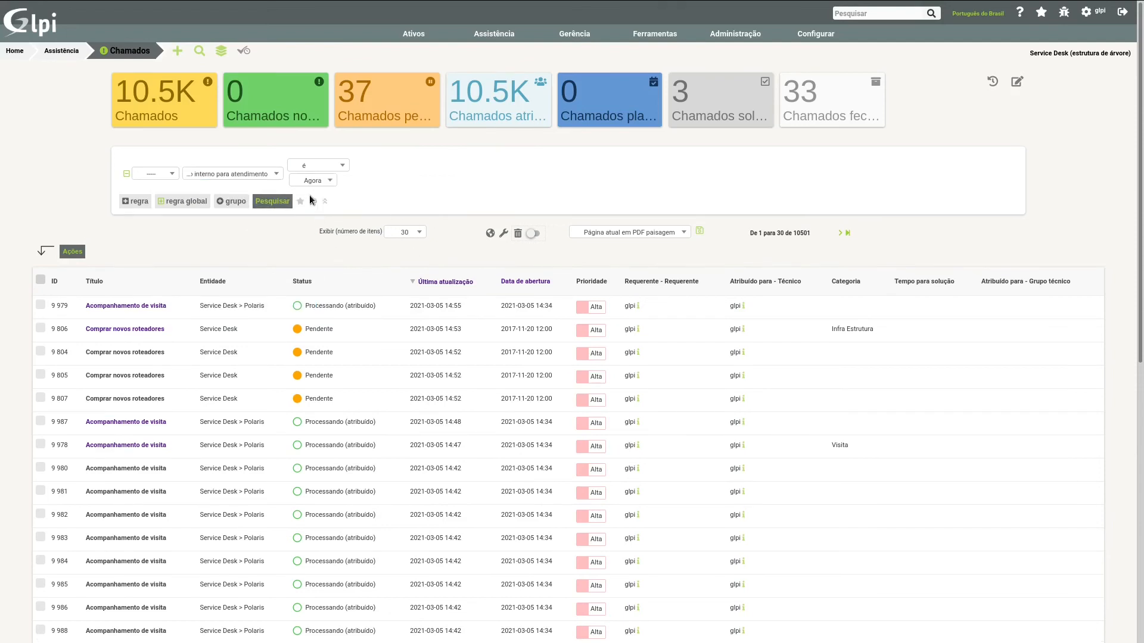
left_click(283, 202)
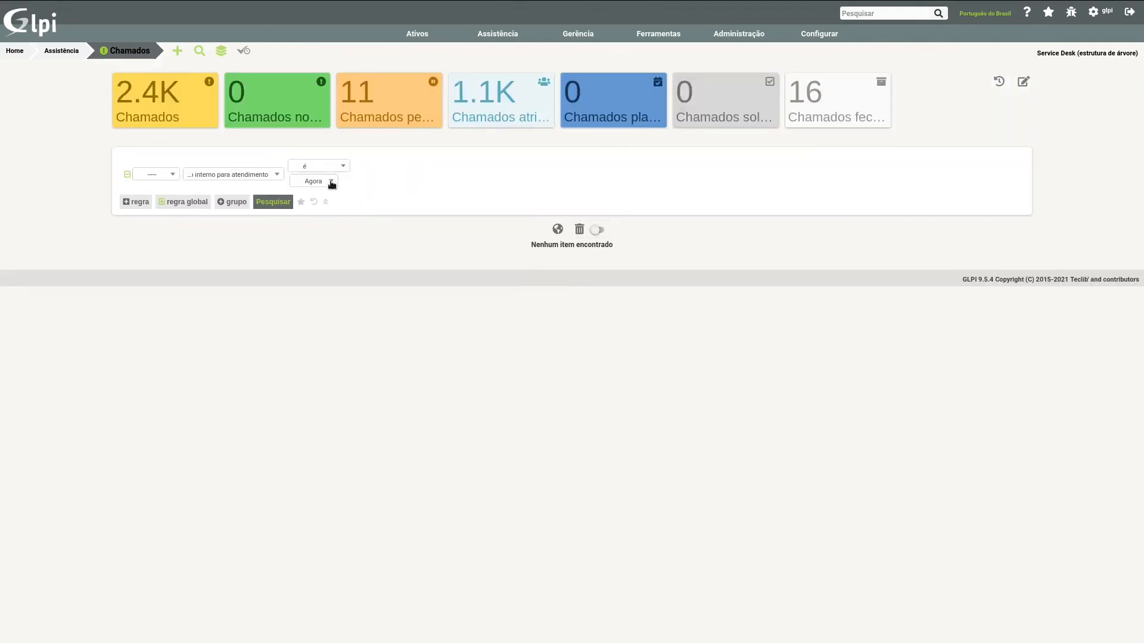
Step: Set the Tempo interno para atendimento rule's value to + 3 semanas, run the search and reset it
left_click(330, 182)
scroll(332, 289, "down", 3)
scroll(334, 294, "up", 3)
scroll(334, 262, "down", 10)
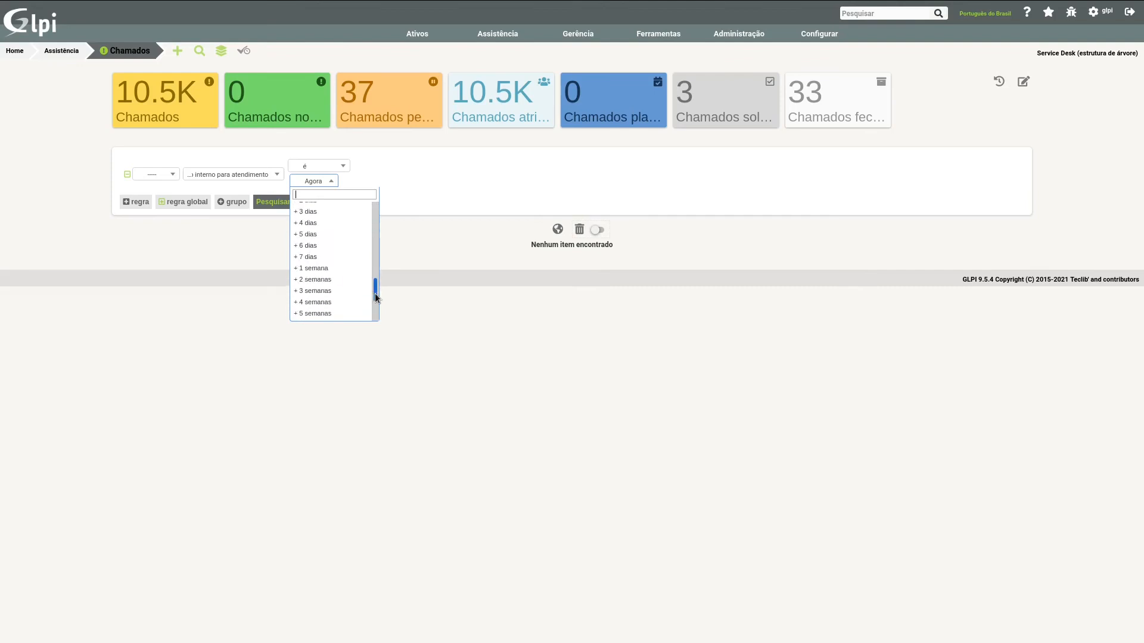
scroll(318, 292, "down", 4)
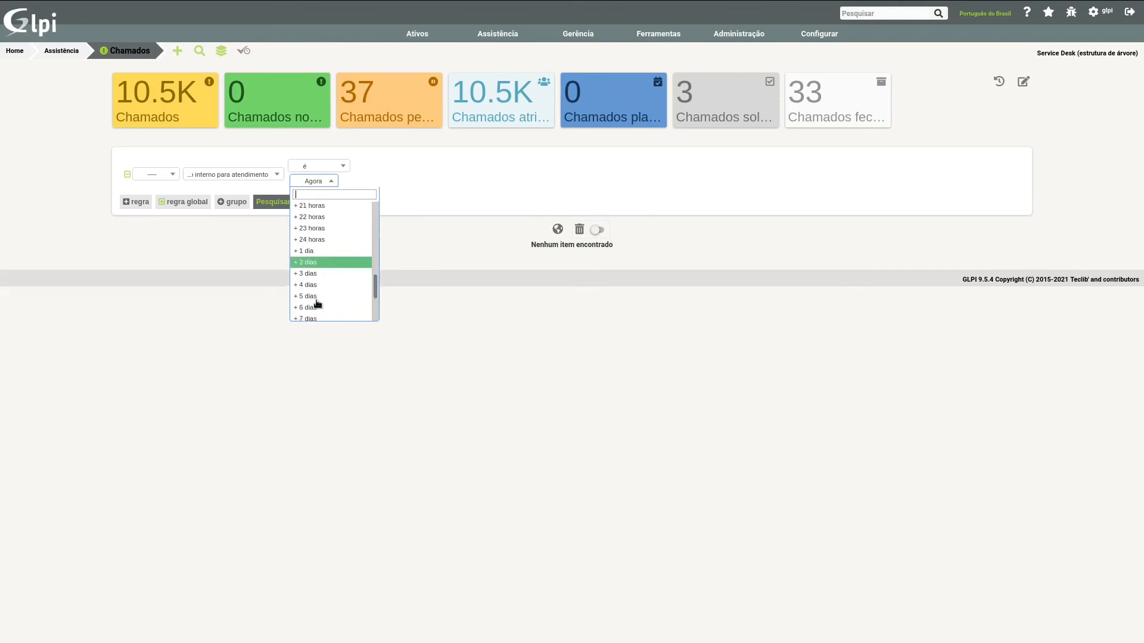
scroll(316, 298, "down", 2)
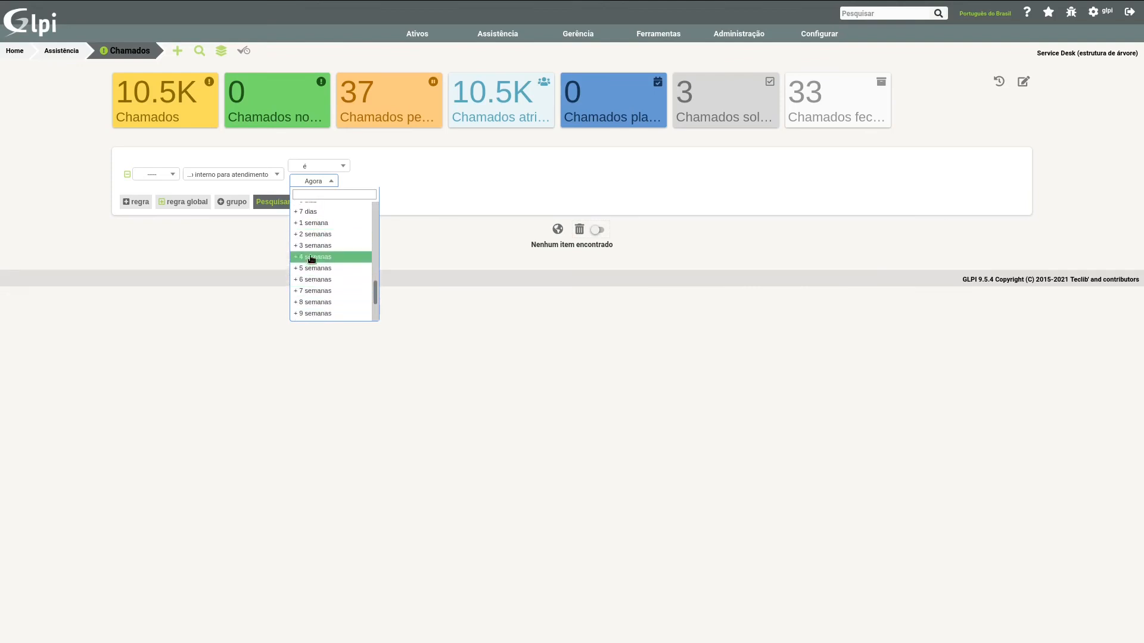
left_click(310, 249)
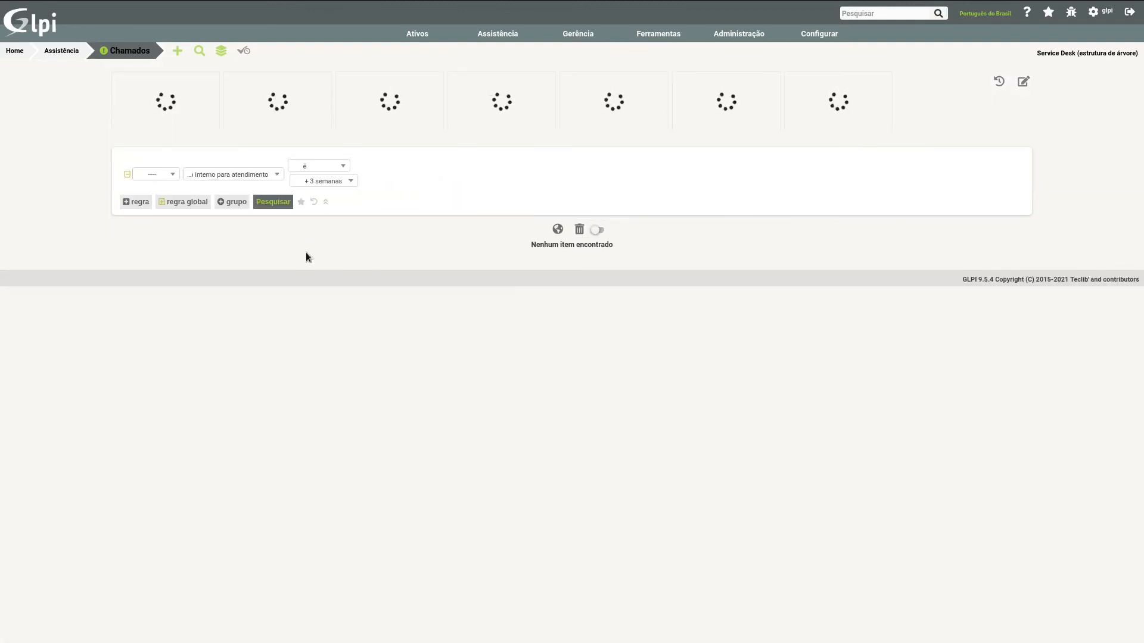
left_click(313, 203)
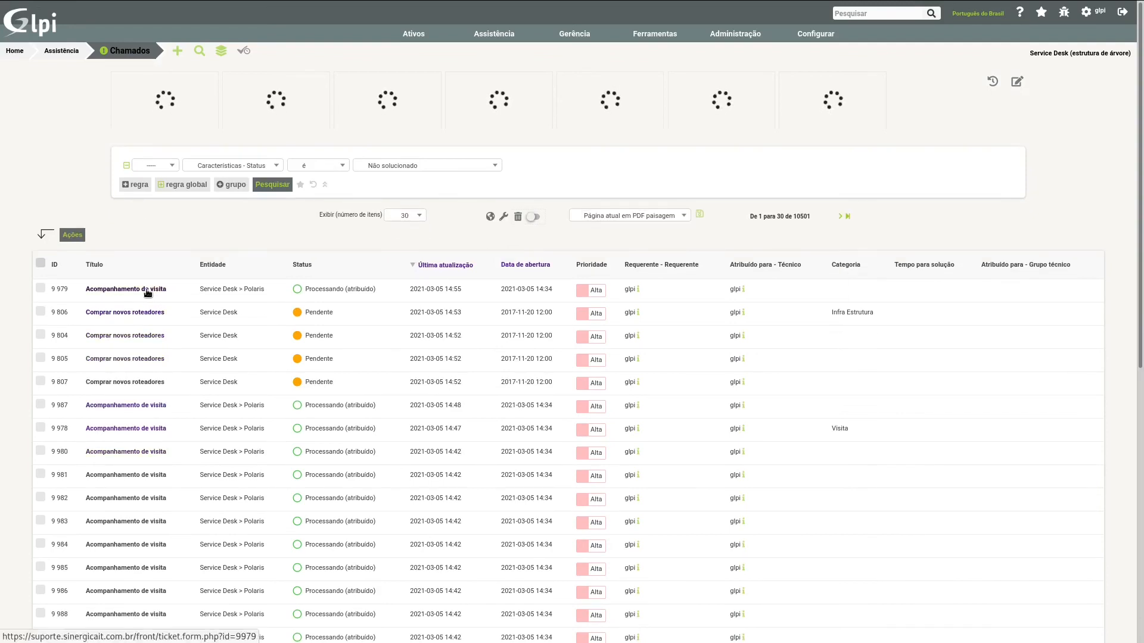
Step: Check the Tempo para atendimento date in ticket 9979 and return to the ticket list without saving
left_click(147, 290)
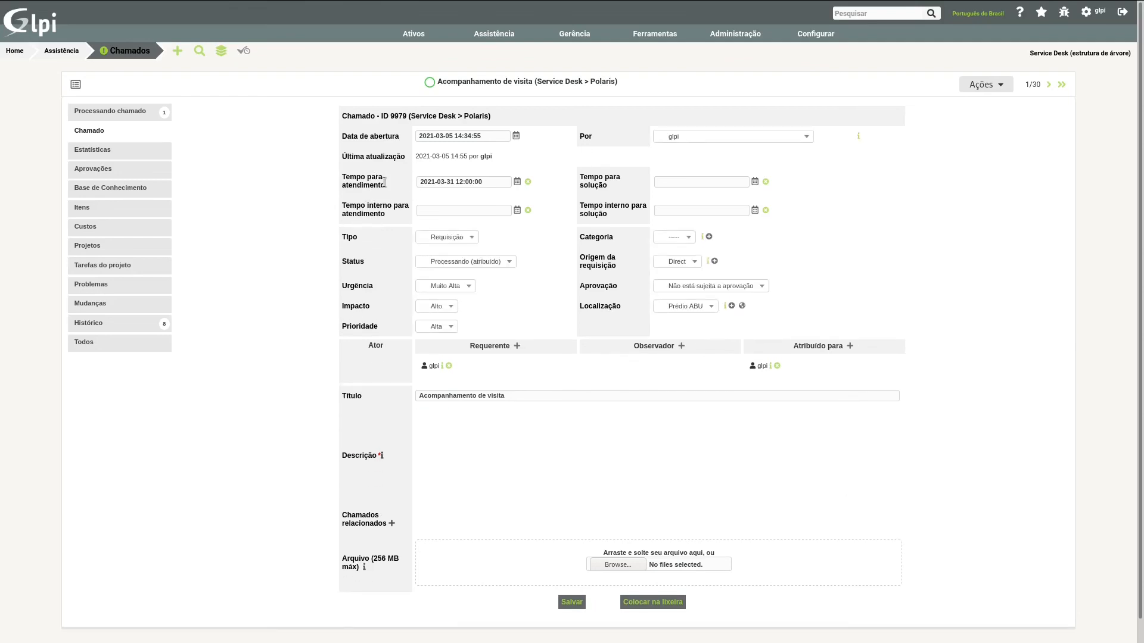
left_click(459, 182)
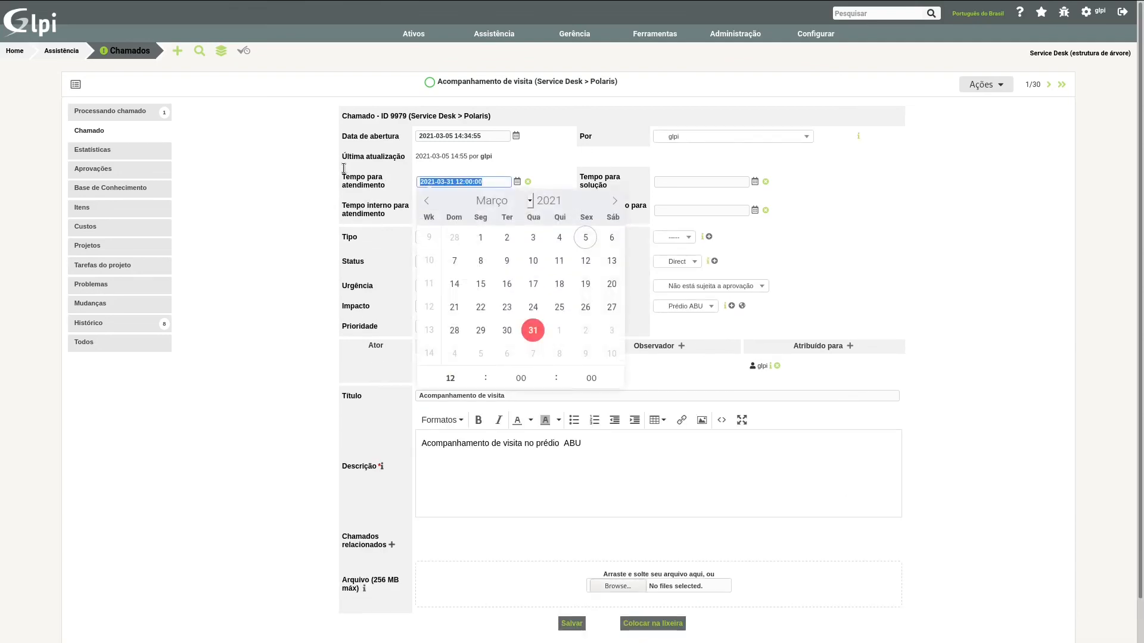
left_click(128, 53)
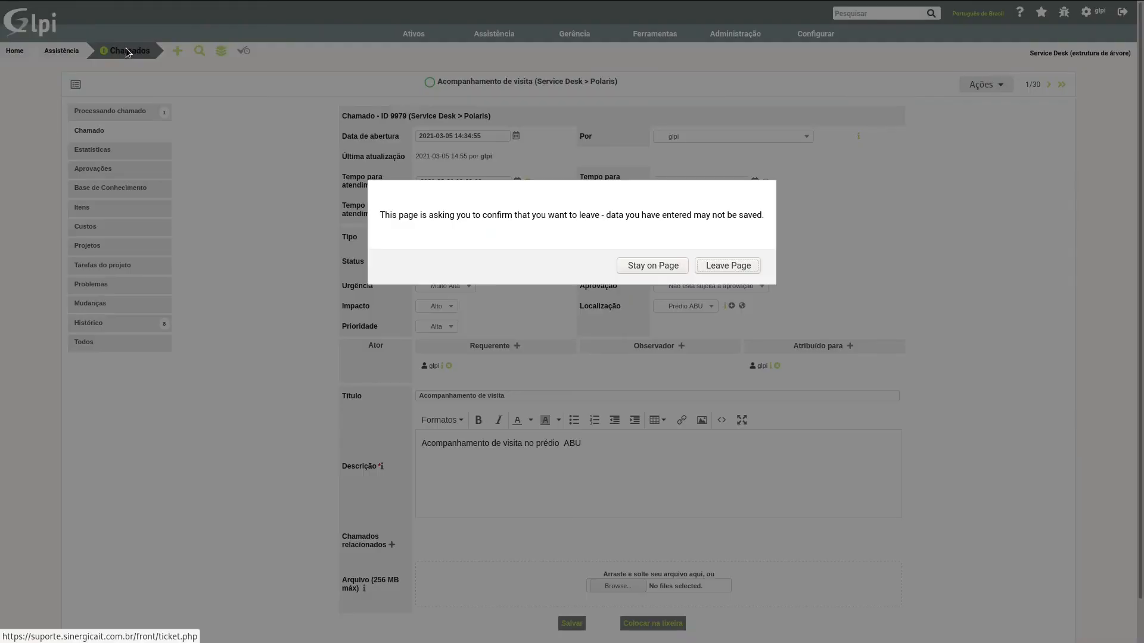
left_click(703, 269)
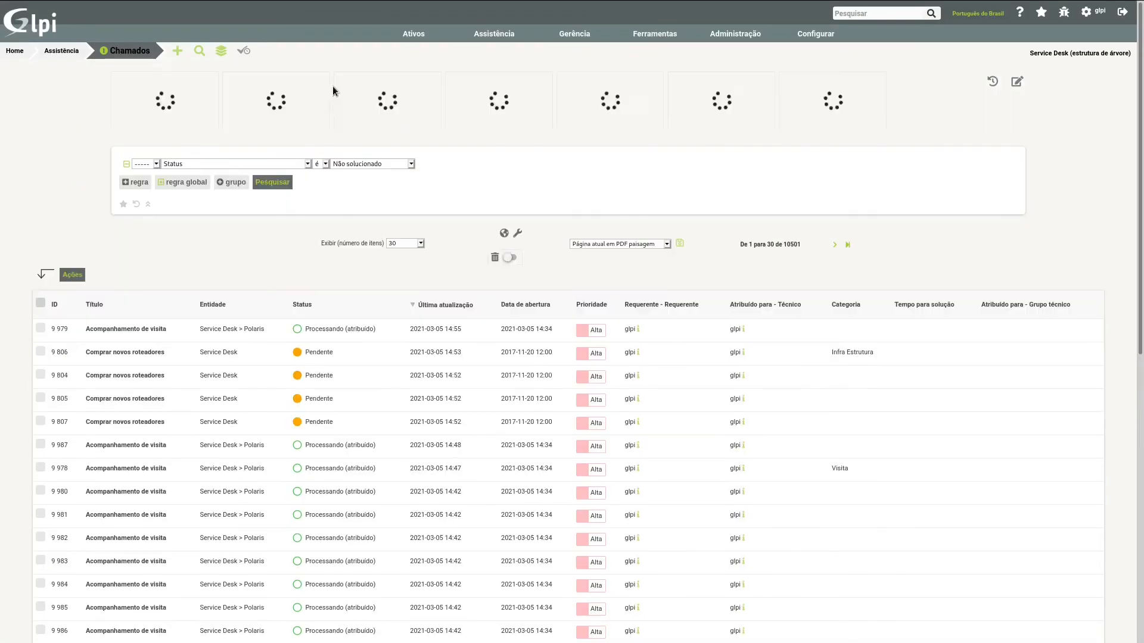
Step: Replace the default Status rule with Tempo para atendimento é Agora and run the search
left_click(244, 166)
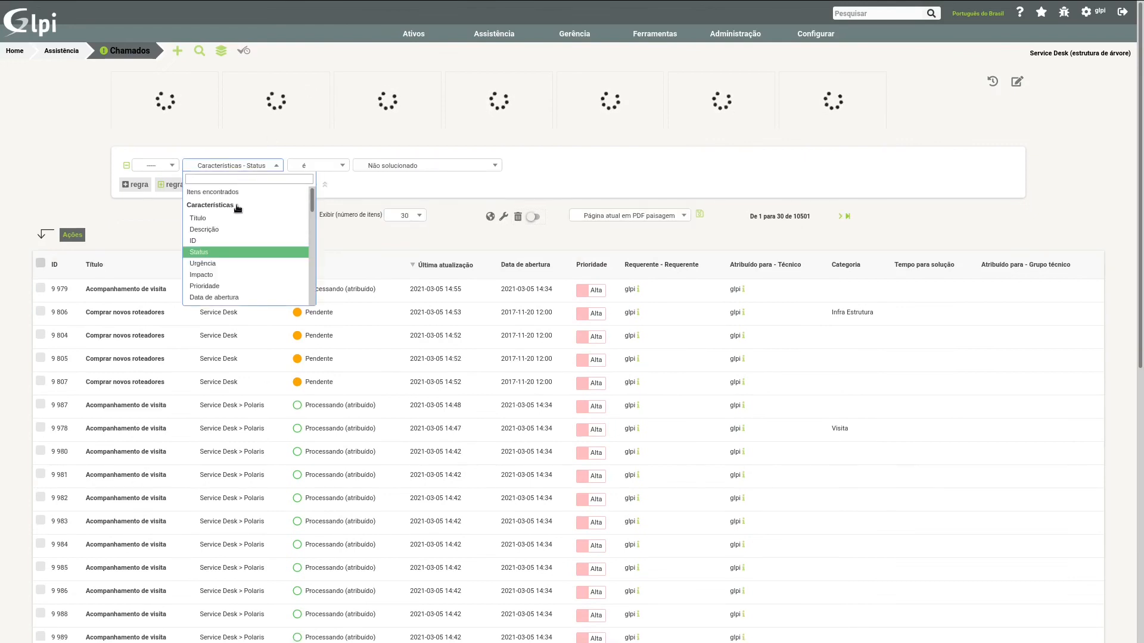
type("po")
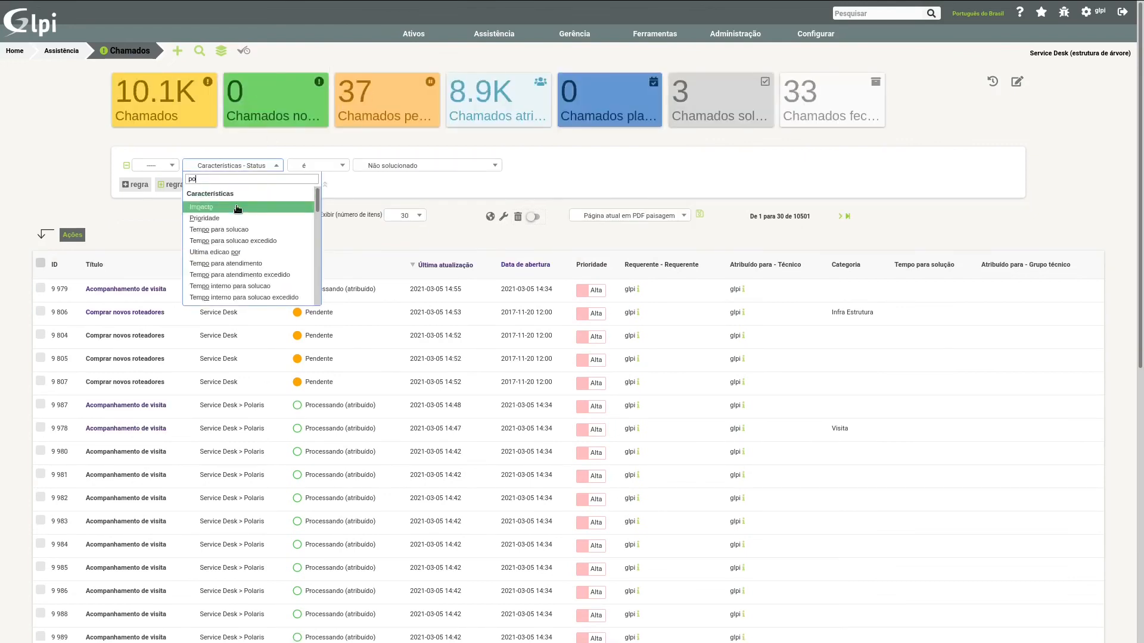
left_click(248, 263)
left_click(329, 181)
left_click(301, 203)
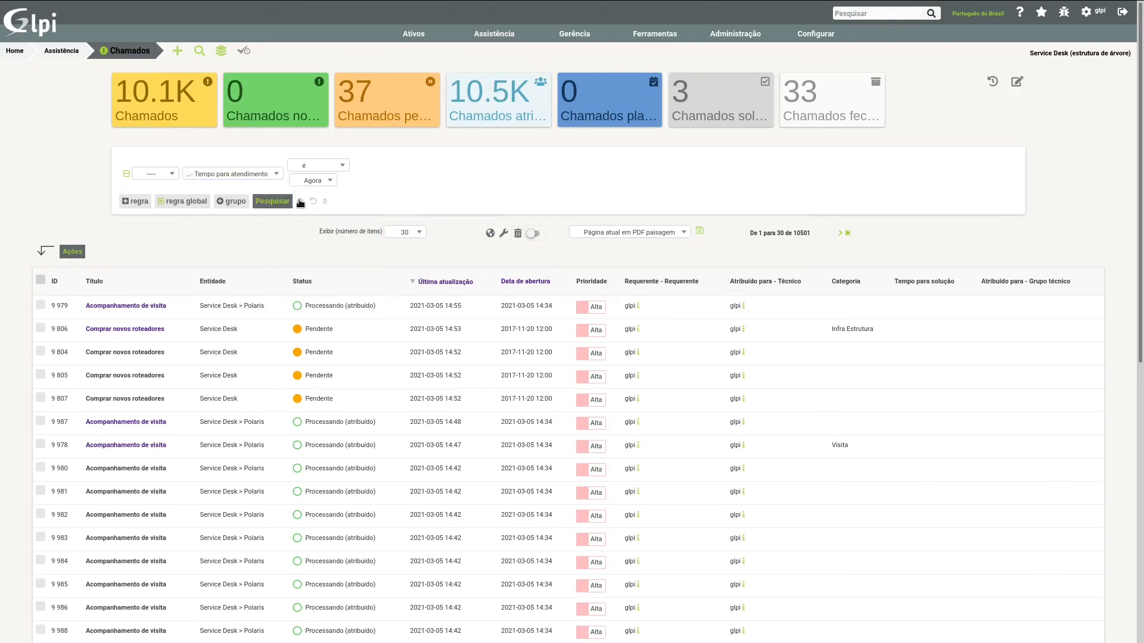
left_click(288, 204)
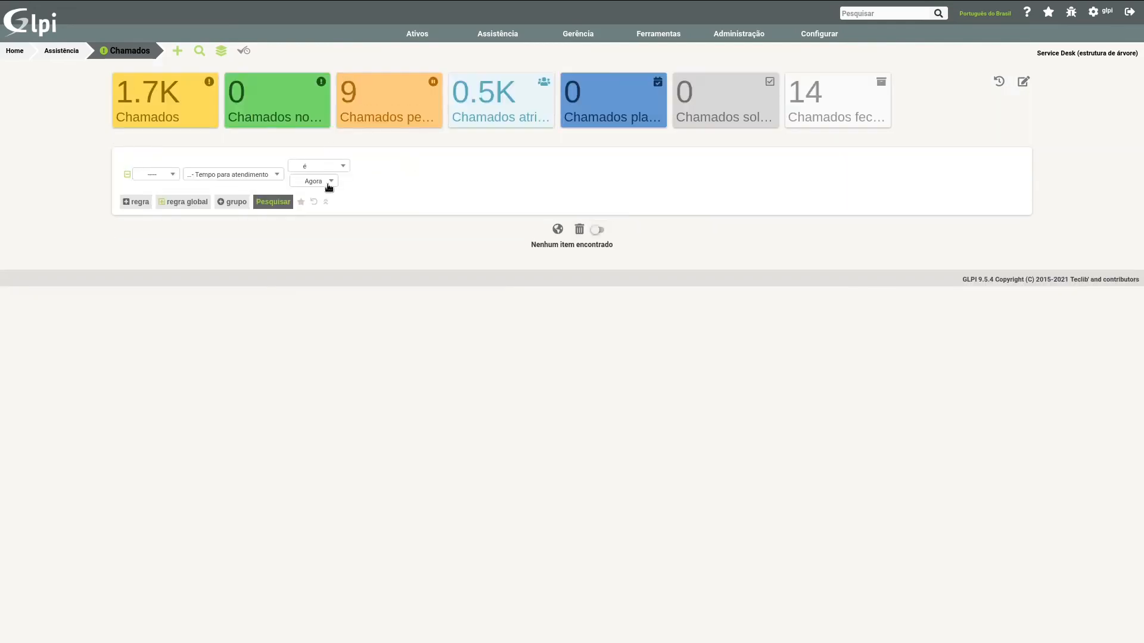
Step: Set the Tempo para atendimento rule's value to - 6 semanas and run the search
left_click(328, 182)
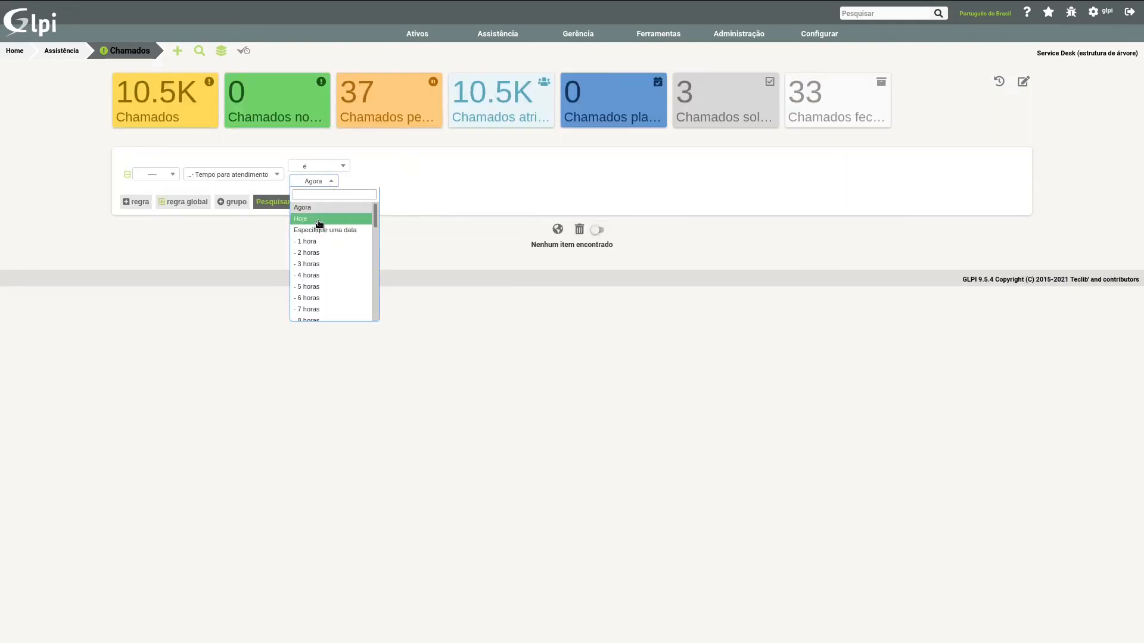
scroll(325, 302, "down", 6)
scroll(325, 298, "down", 2)
scroll(317, 310, "down", 3)
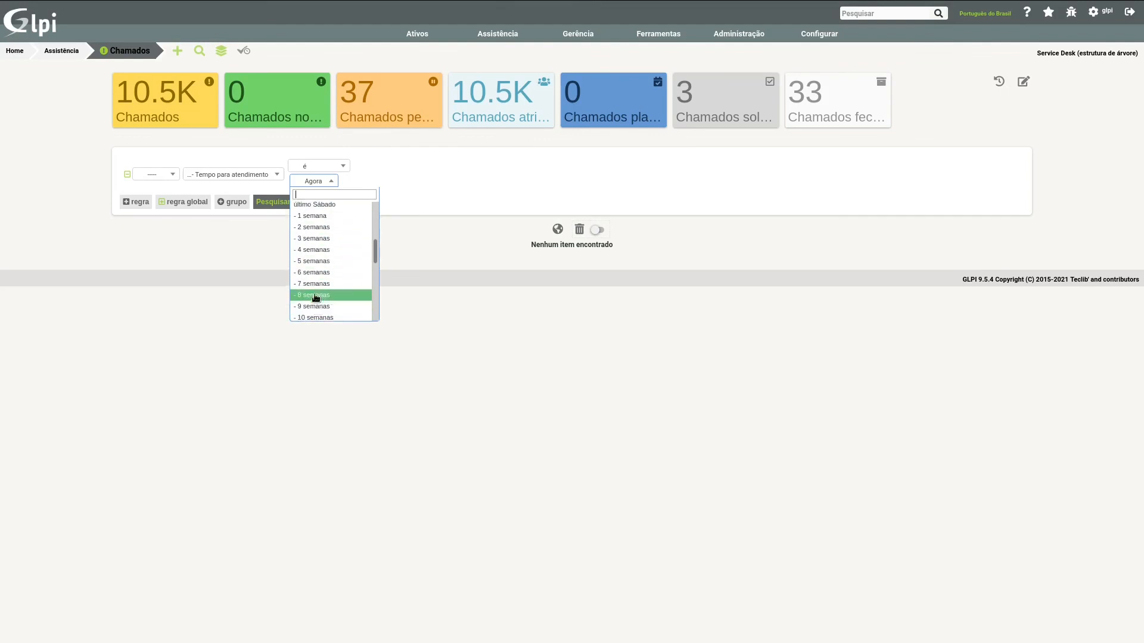
left_click(315, 269)
left_click(281, 203)
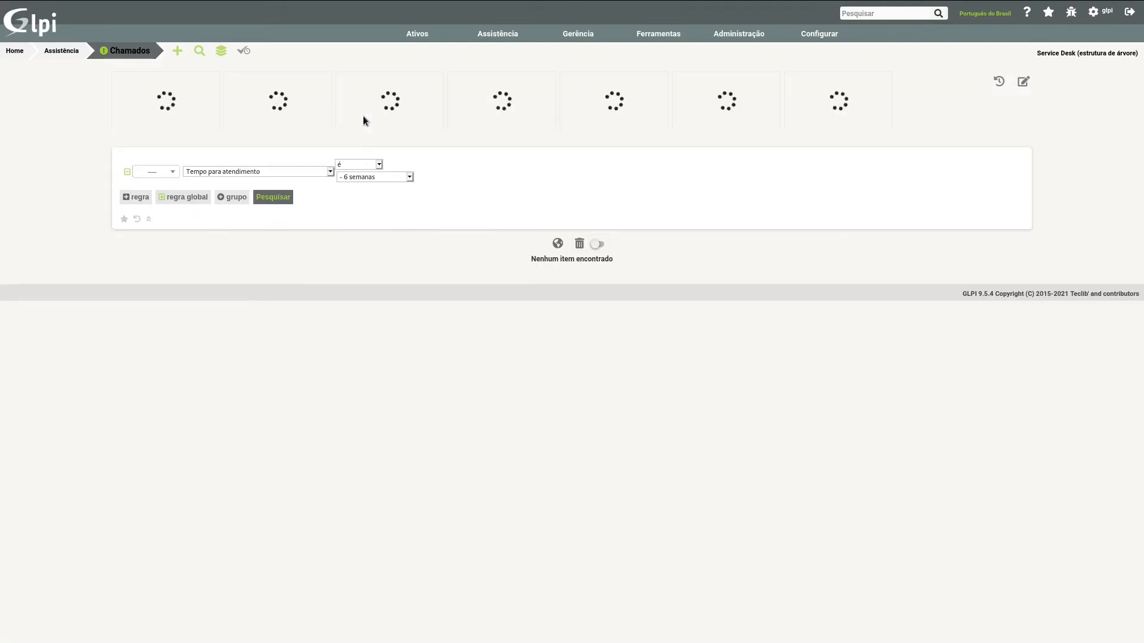
left_click(343, 182)
scroll(325, 261, "up", 5)
scroll(327, 268, "up", 5)
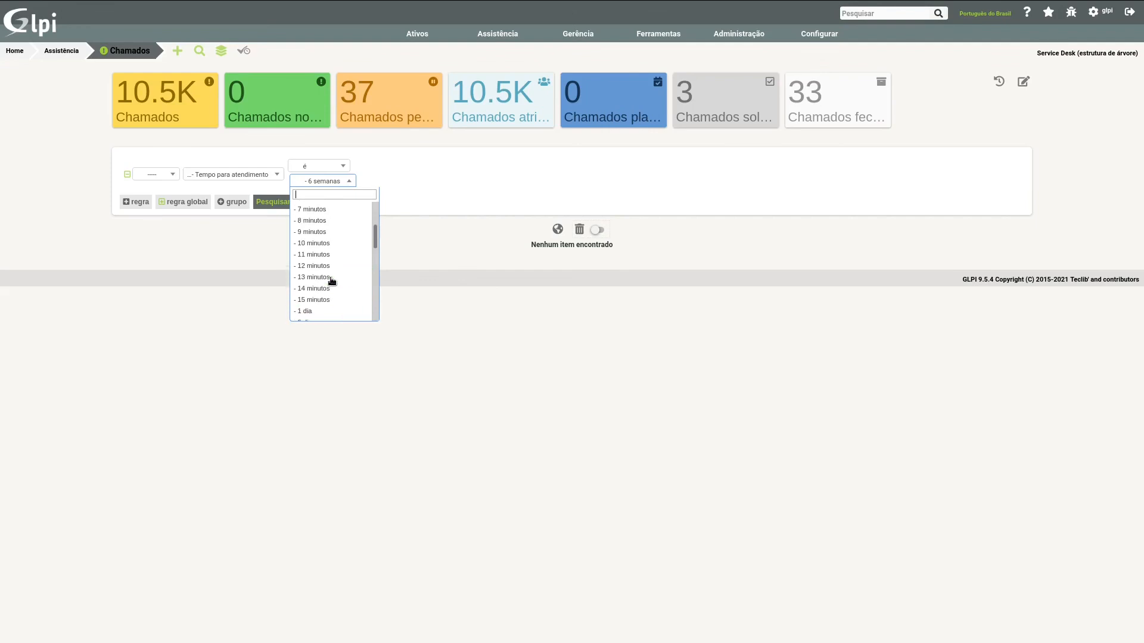
scroll(333, 286, "up", 2)
scroll(332, 282, "down", 4)
mouse_move(375, 221)
left_mouse_down()
mouse_move(376, 259)
mouse_move(375, 227)
left_mouse_up()
Step: Change the Tempo para atendimento rule to depois with the value - 1 dia and run the search
left_click(334, 165)
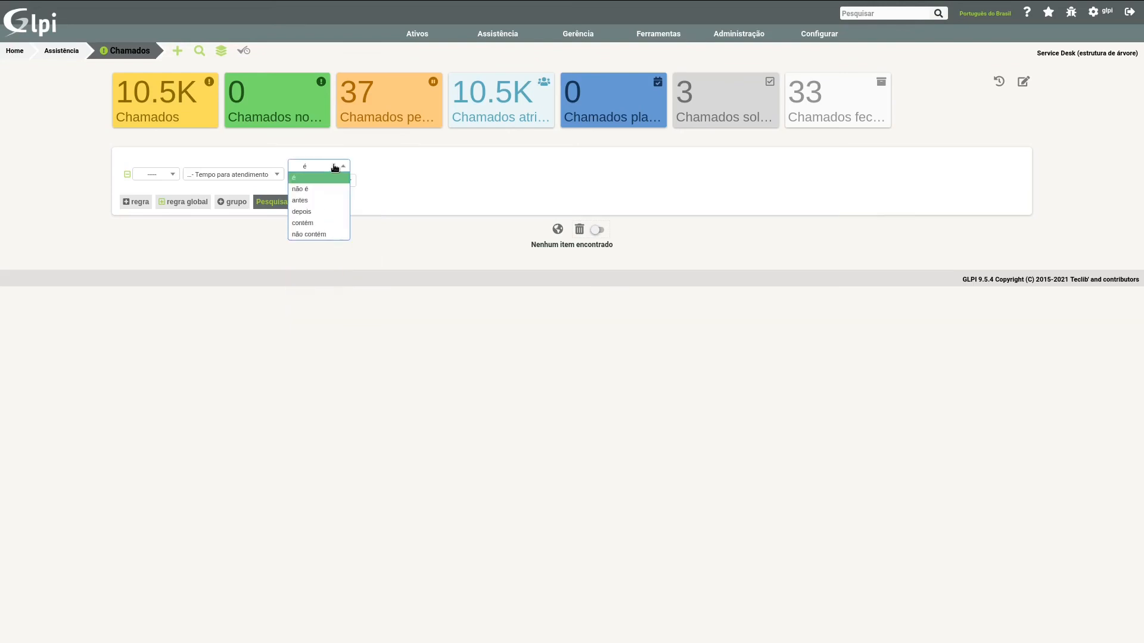
left_click(341, 183)
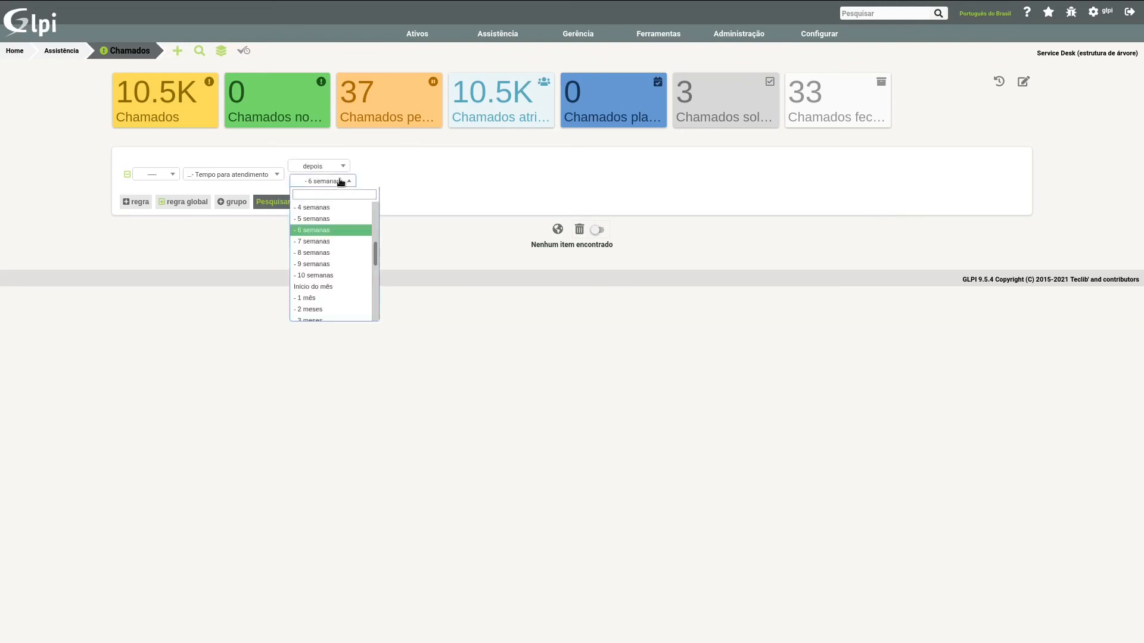
scroll(328, 234, "up", 10)
scroll(328, 230, "down", 4)
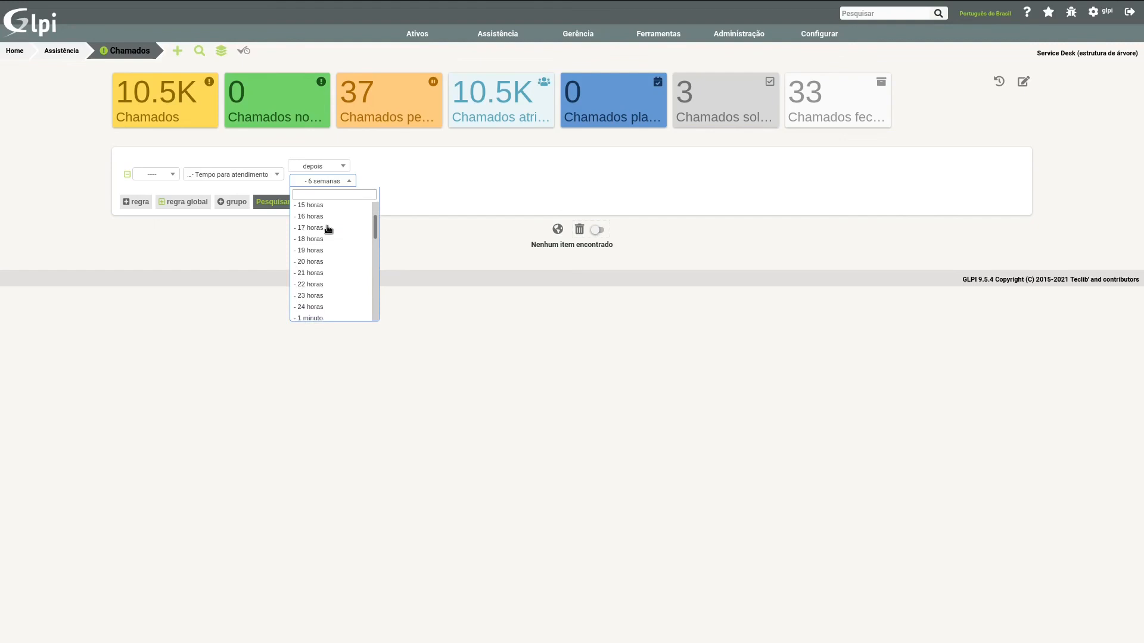
scroll(310, 249, "down", 3)
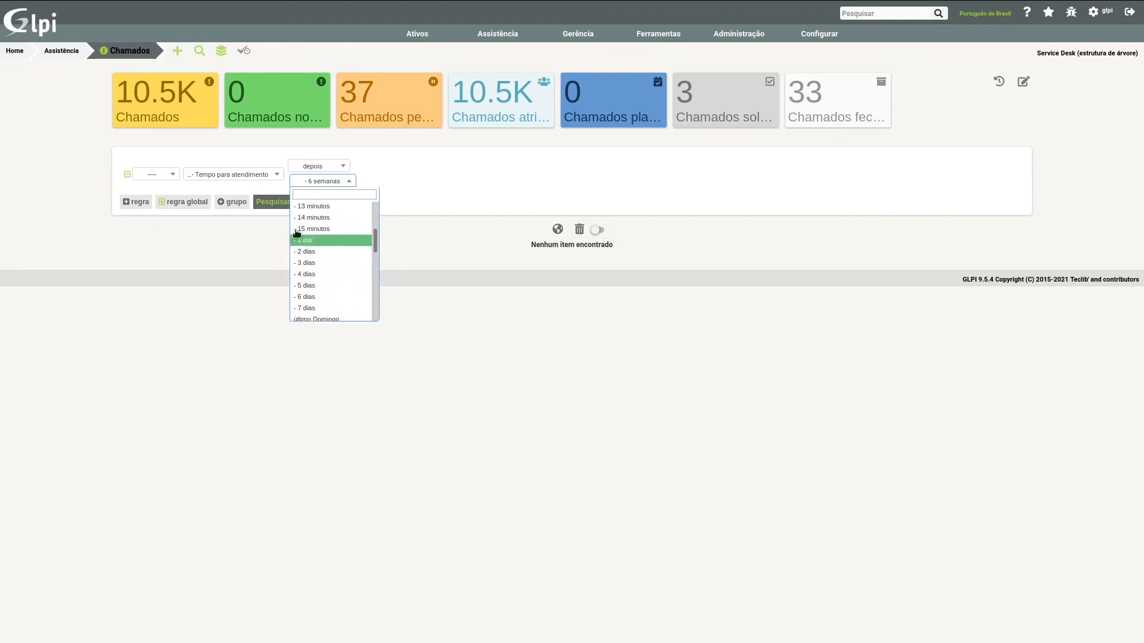
left_click(320, 234)
left_click(272, 204)
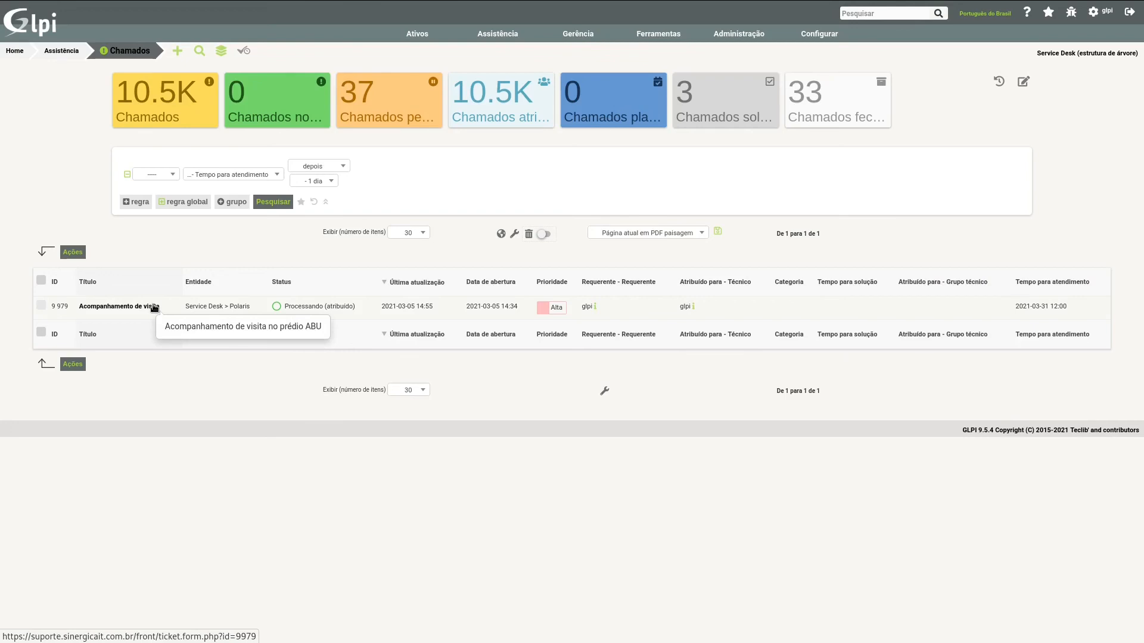
Step: Open ticket 9979 to examine its Tempo para atendimento date, and leave for the ticket list without saving
left_click(120, 307)
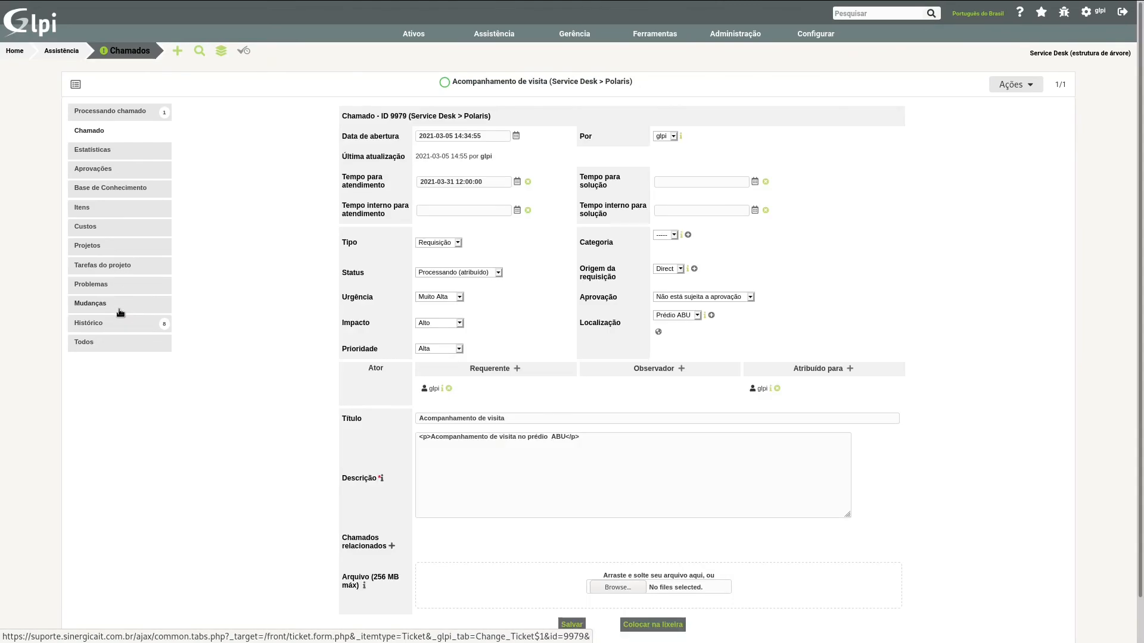
double_click(449, 182)
left_click(366, 197)
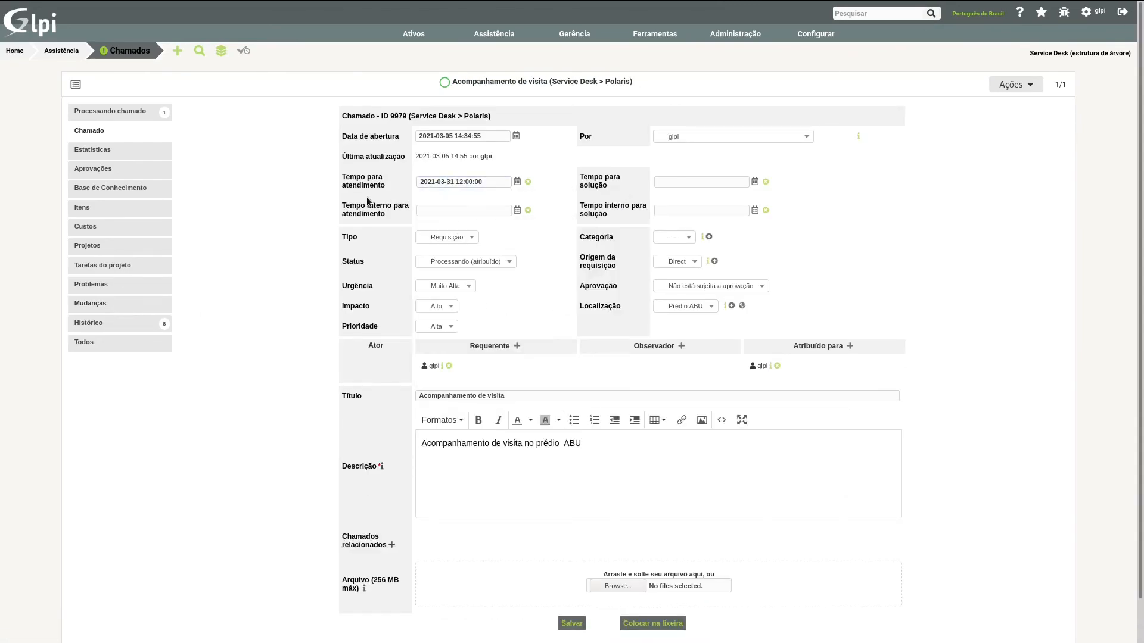
left_click(132, 56)
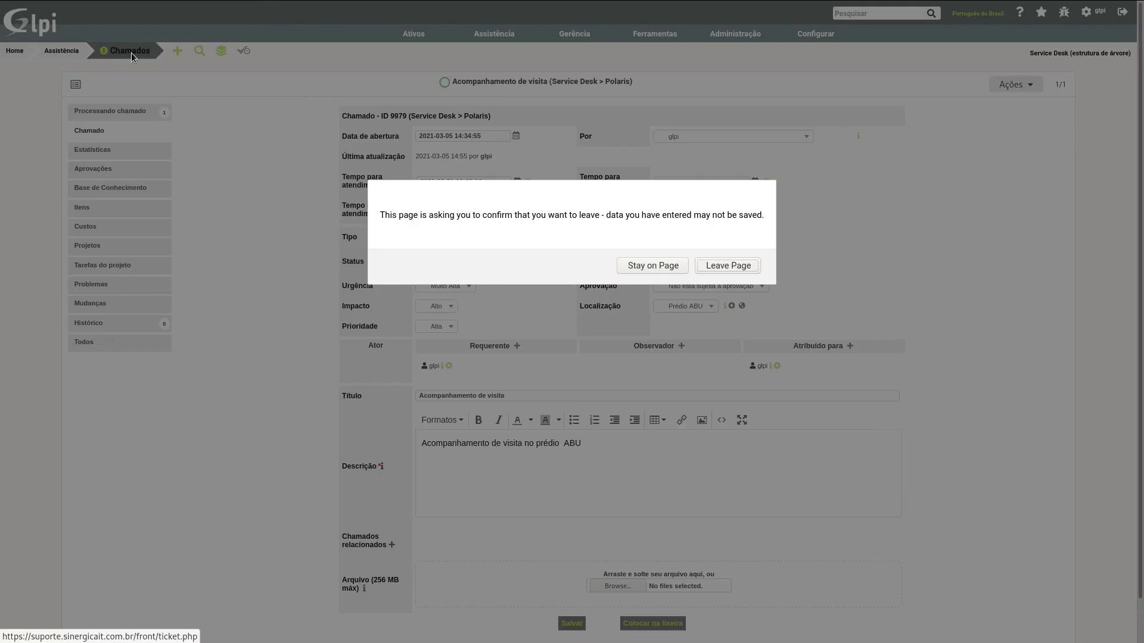
left_click(729, 266)
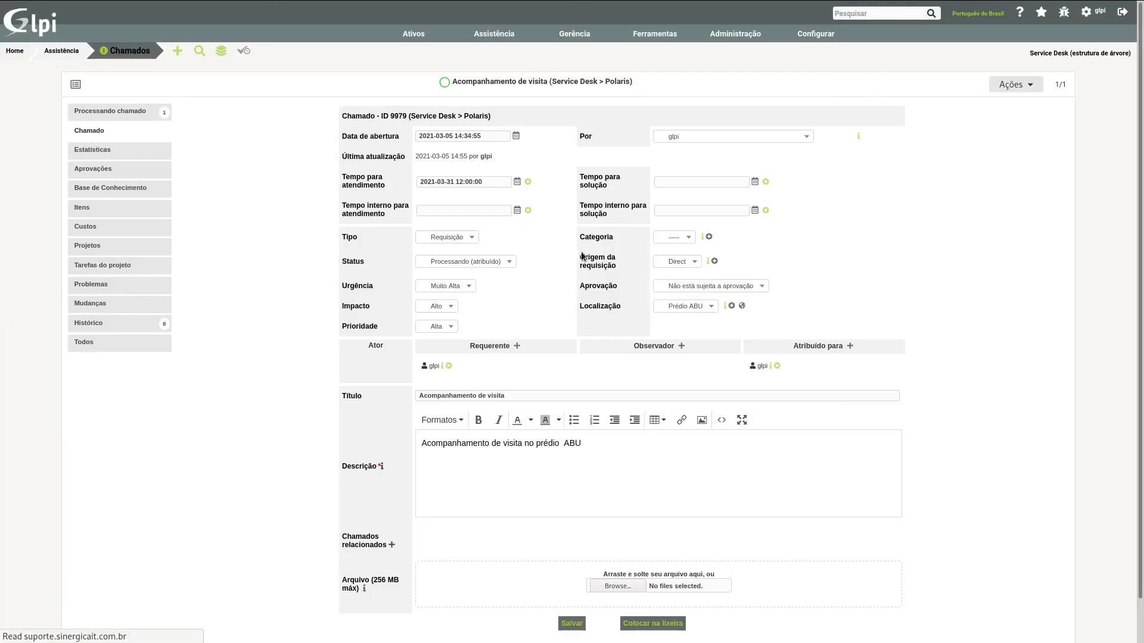